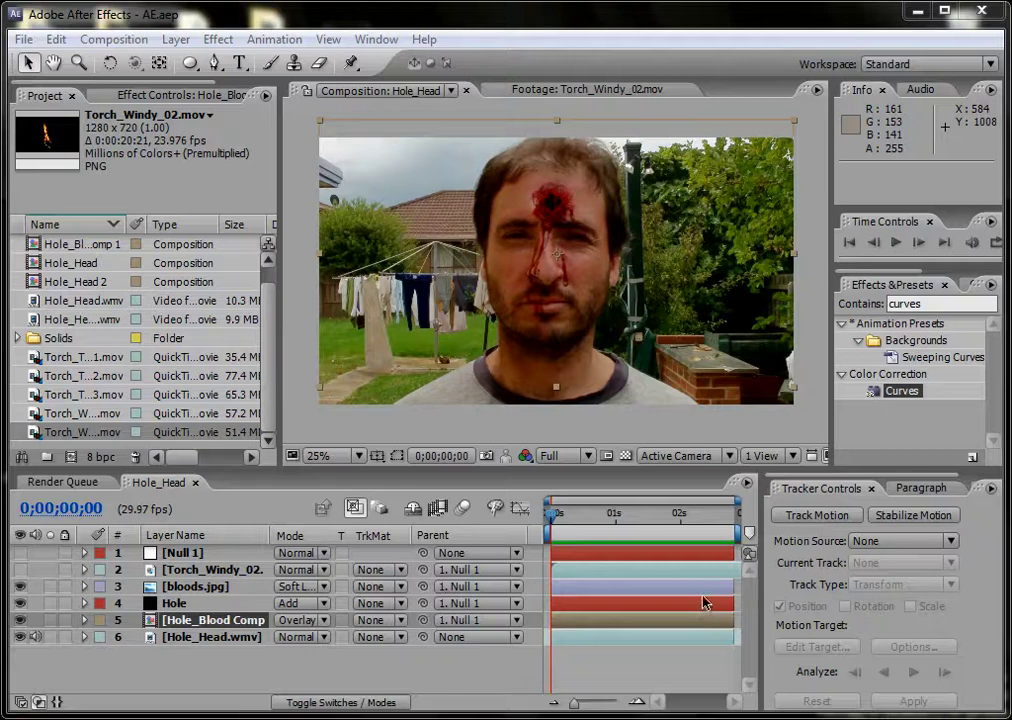
- Preview the finished Hole_Head composition from its start, stop playback, and return to the first frame
left_click(645, 638)
mouse_move(552, 525)
left_mouse_down()
mouse_move(605, 524)
mouse_move(546, 522)
left_mouse_up()
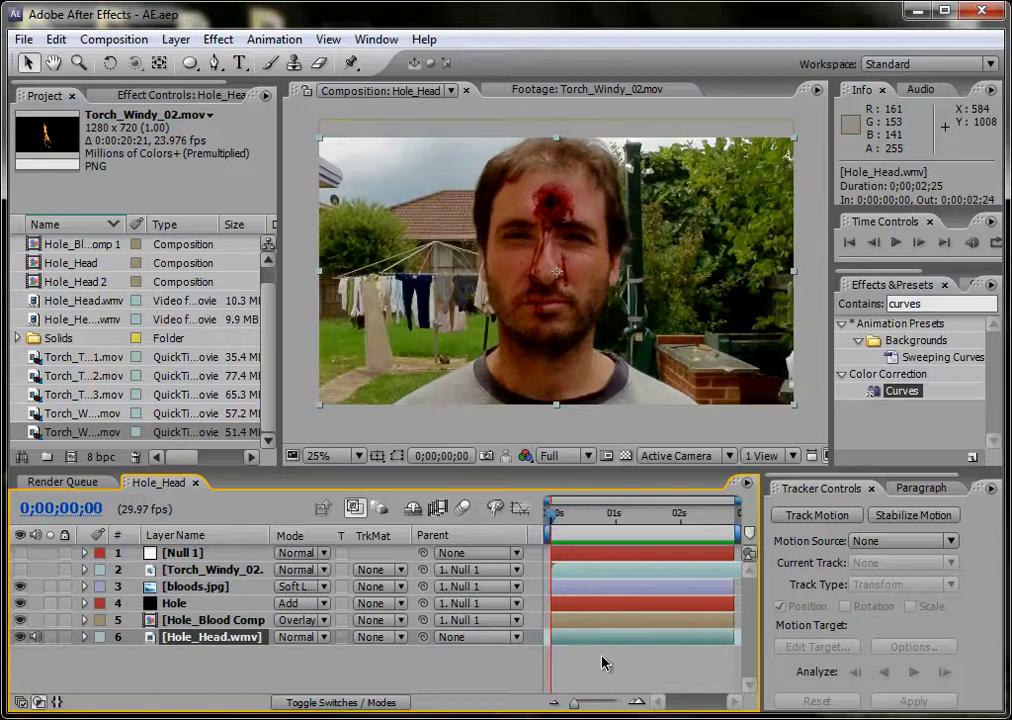
key("KP_0")
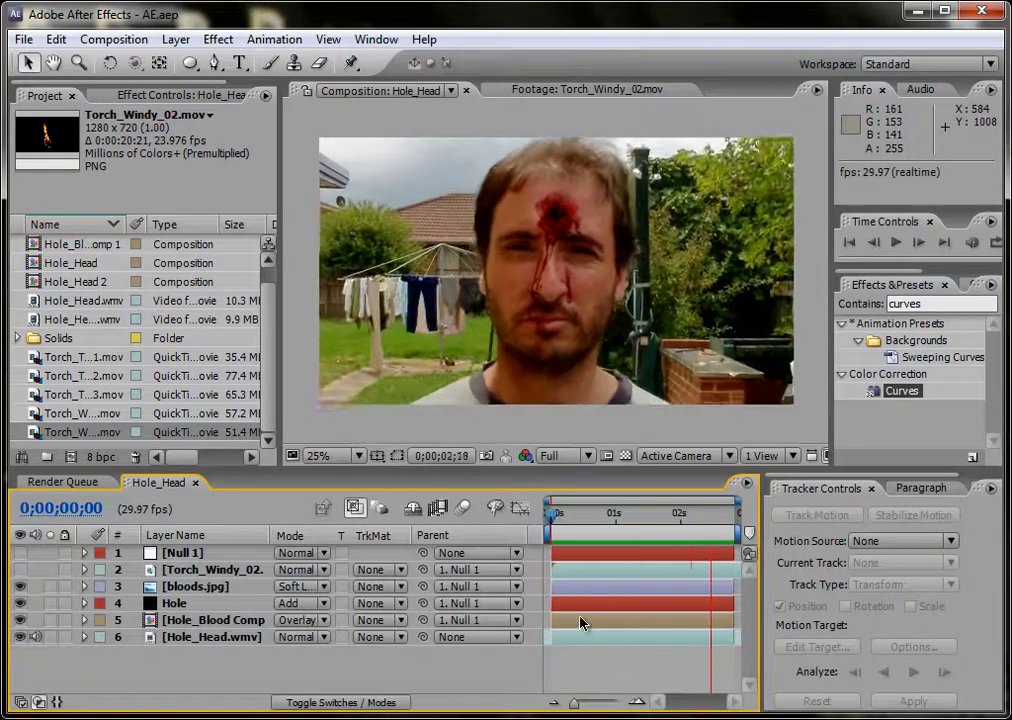
key("space")
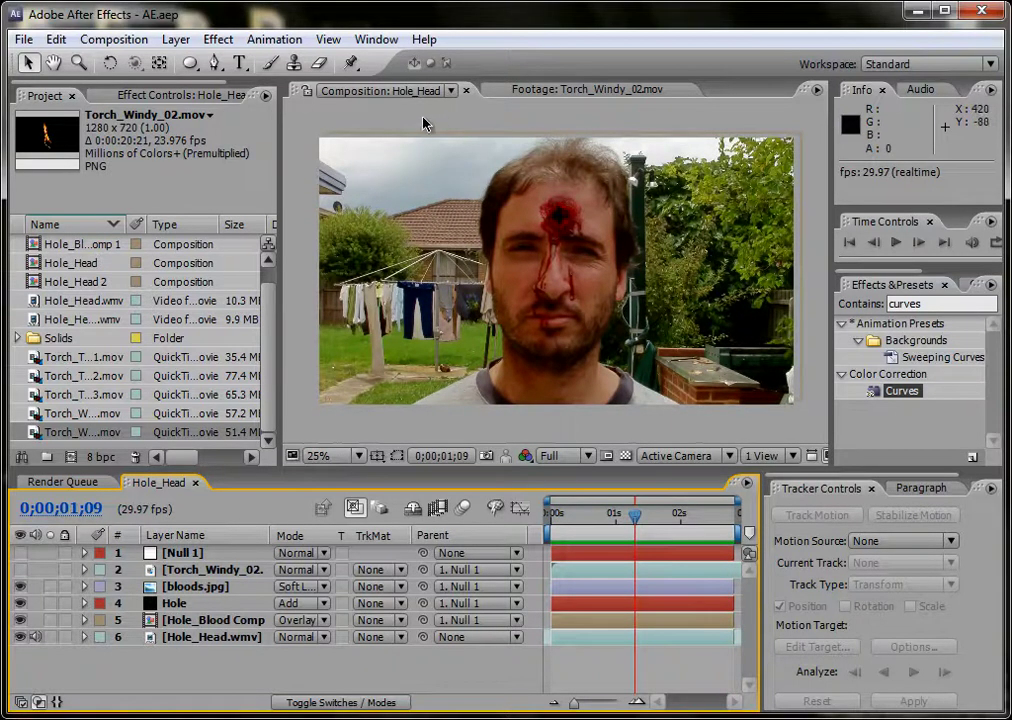
left_click(211, 620)
left_click(210, 637)
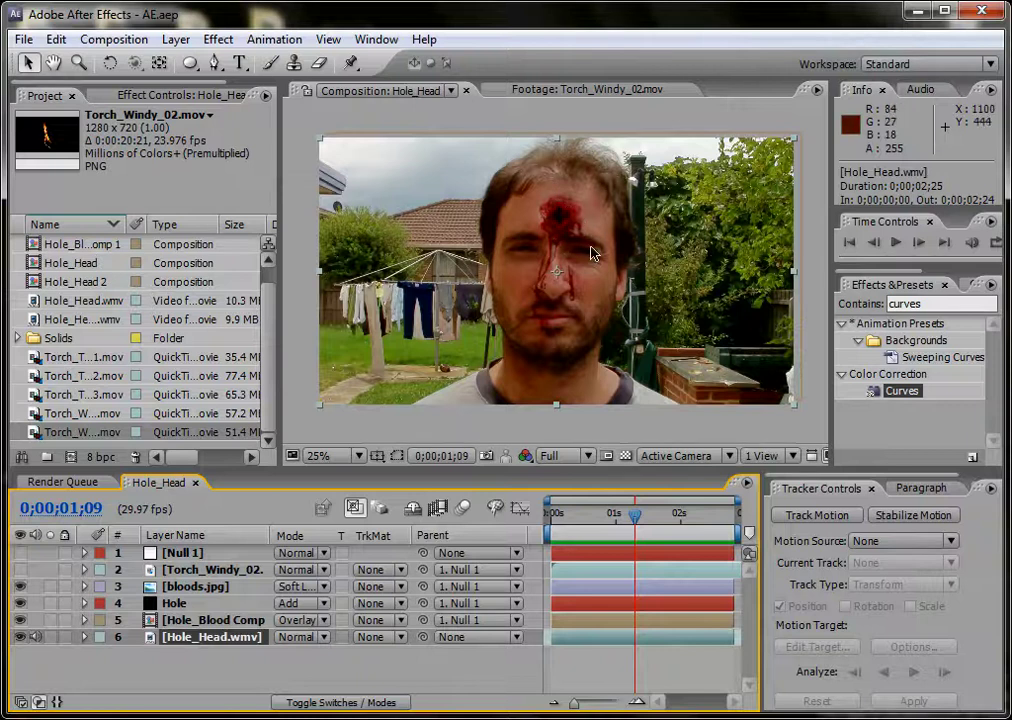
left_click(553, 515)
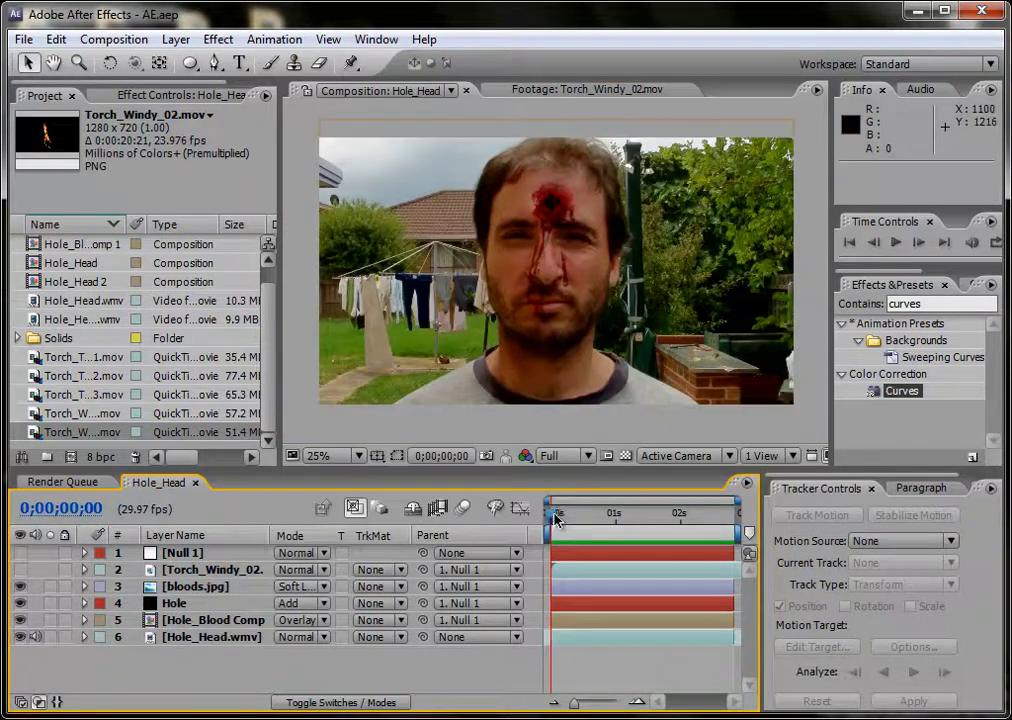
- Hide the bloods.jpg, Hole and Hole_Blood Comp layers so only the Hole_Head.wmv footage is displayed
left_click(210, 620)
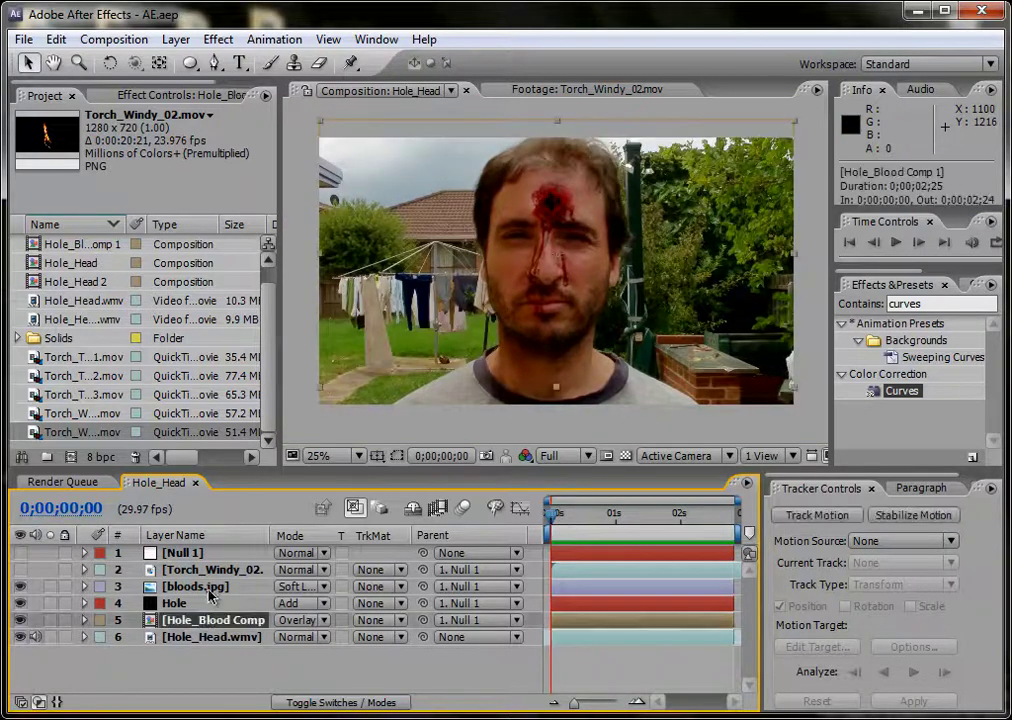
left_click(208, 588, "shift")
key("F2")
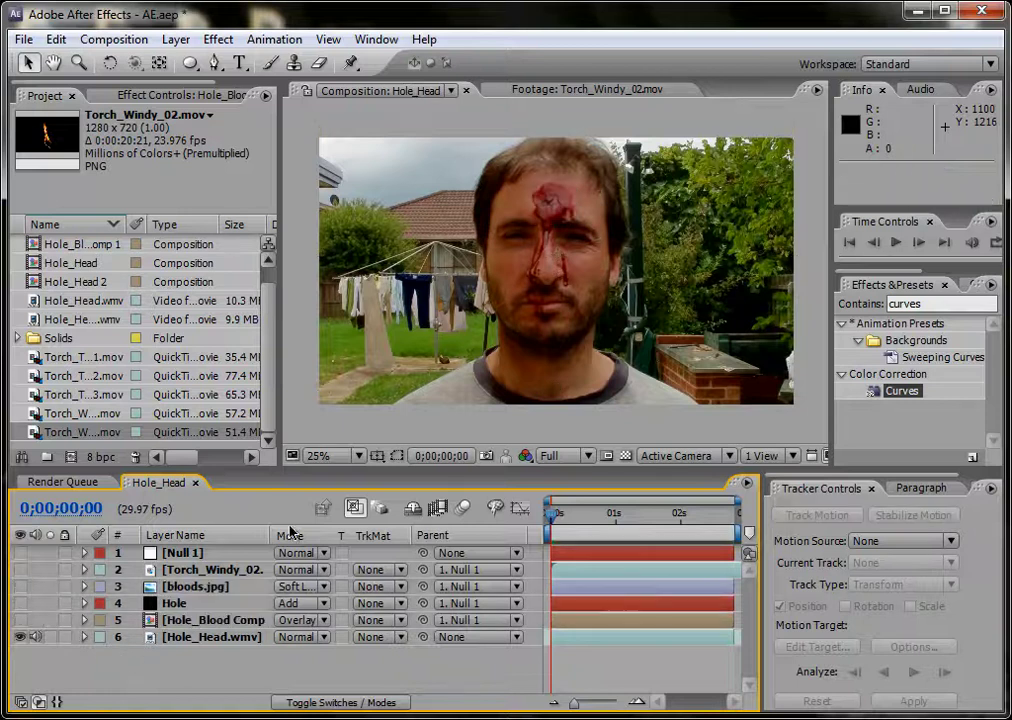
- Examine the forehead wound makeup in the original footage up close and in the full frame
scroll(607, 238, "up", 4)
scroll(605, 215, "up", 10)
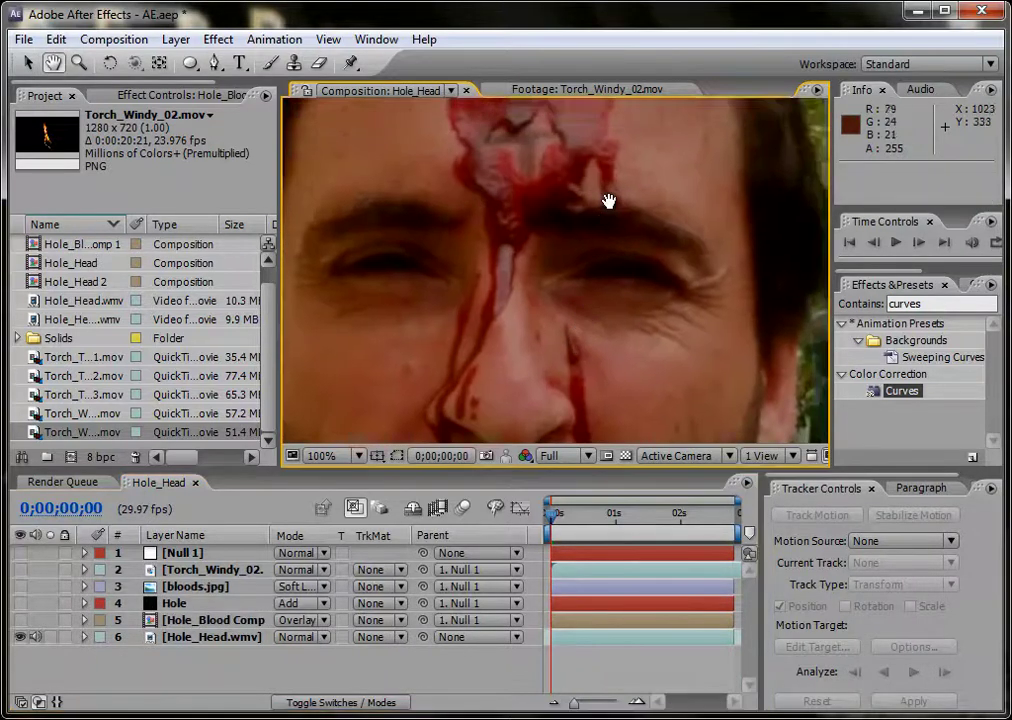
key("v")
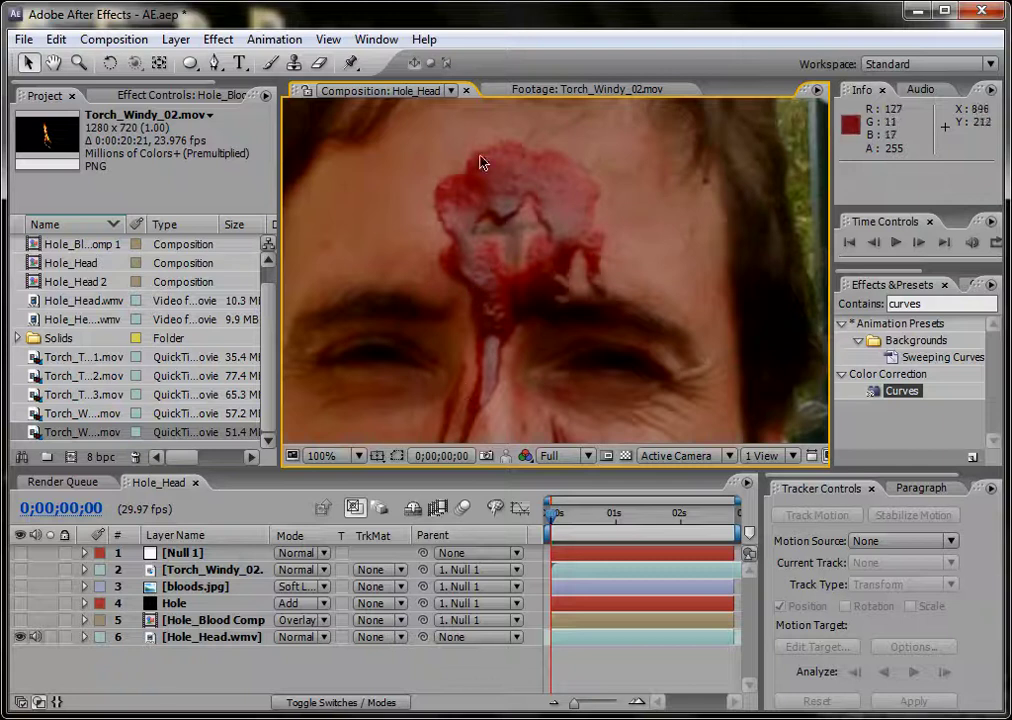
scroll(527, 212, "down", 2)
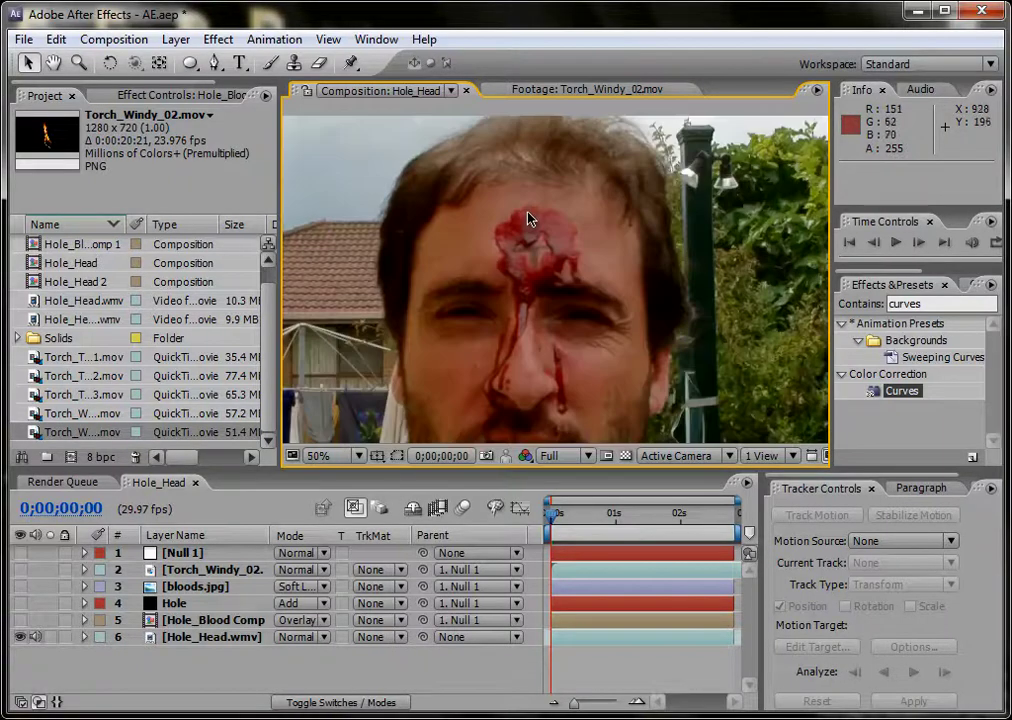
scroll(531, 218, "down", 1)
scroll(533, 217, "up", 3)
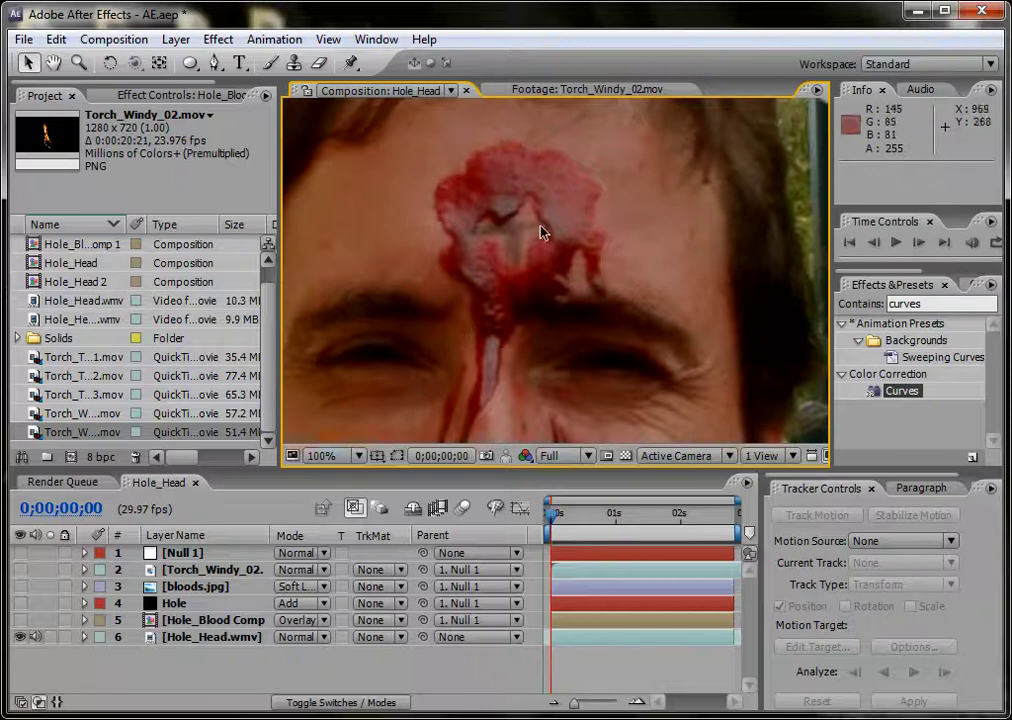
scroll(540, 232, "down", 4)
key("h")
left_click_drag(565, 402, 576, 347)
key("v")
scroll(100, 300, "up", 1)
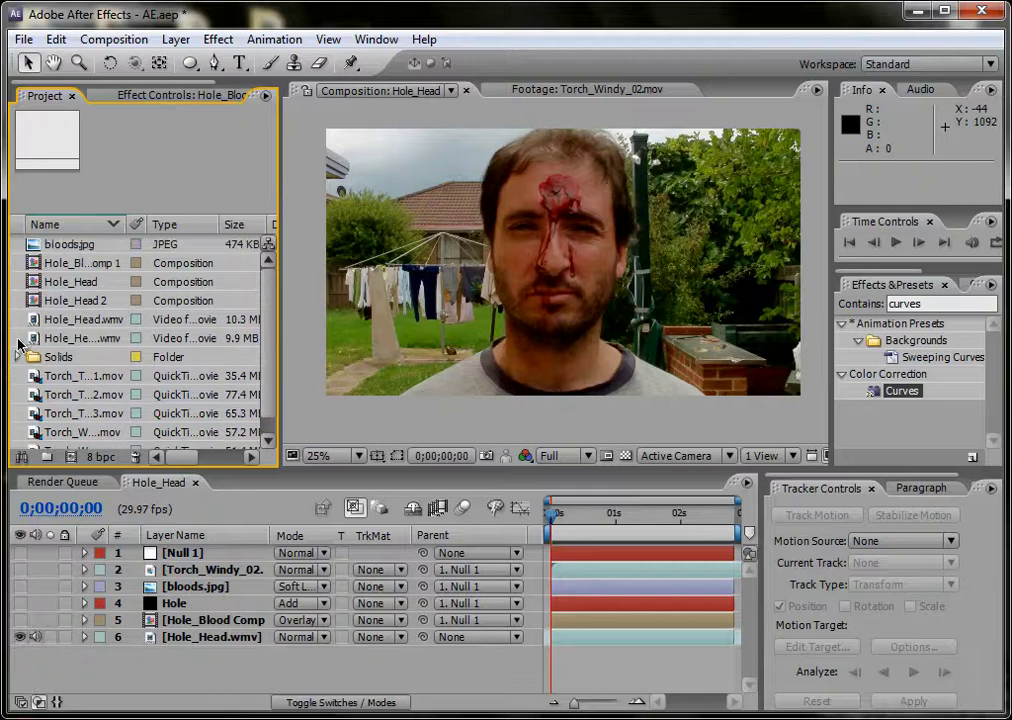
- View the bloods.jpg image from the project in the footage viewer and close it
left_click(80, 245)
double_click(80, 245)
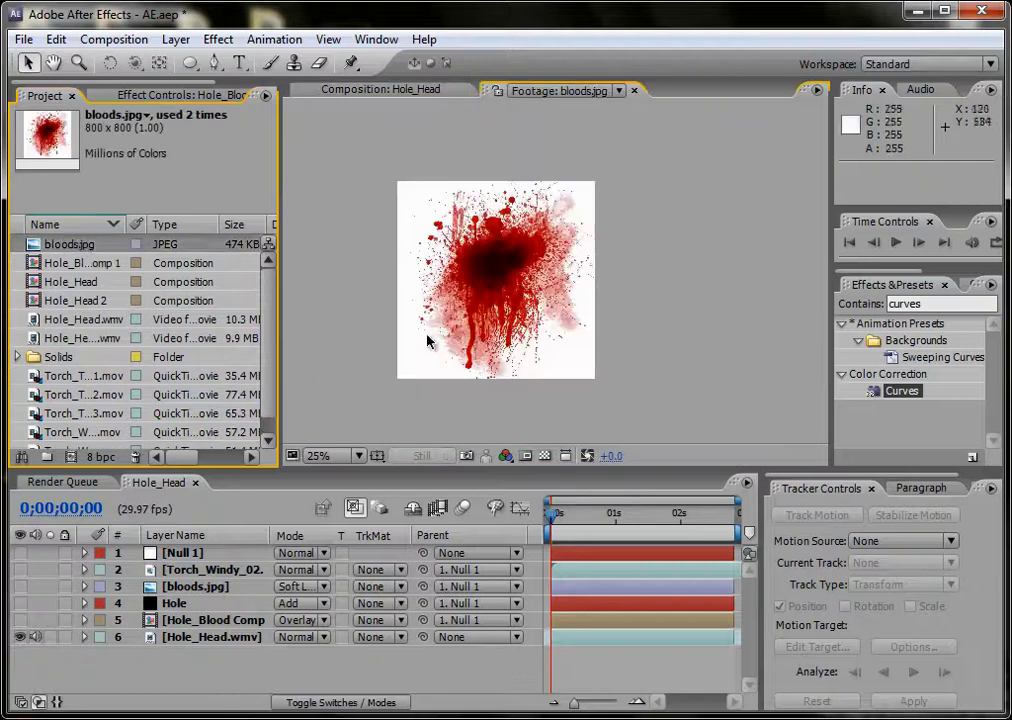
left_click(633, 90)
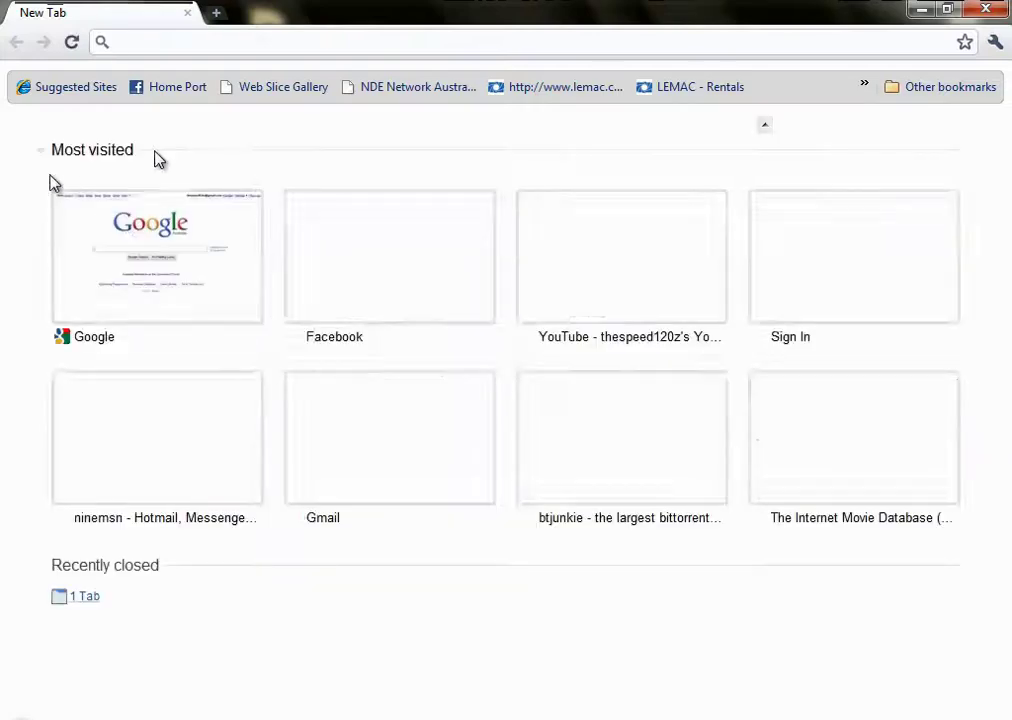
- Switch to the web browser, search Google Images for "blood" and find the red splatter picture on a white background
left_click(148, 290)
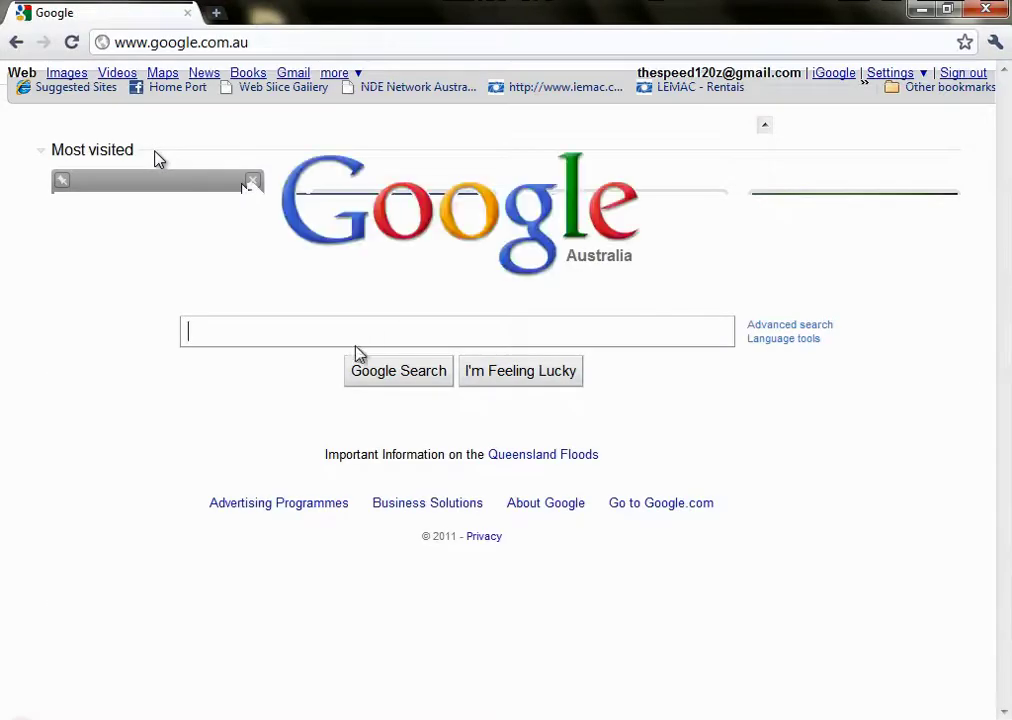
type("blood")
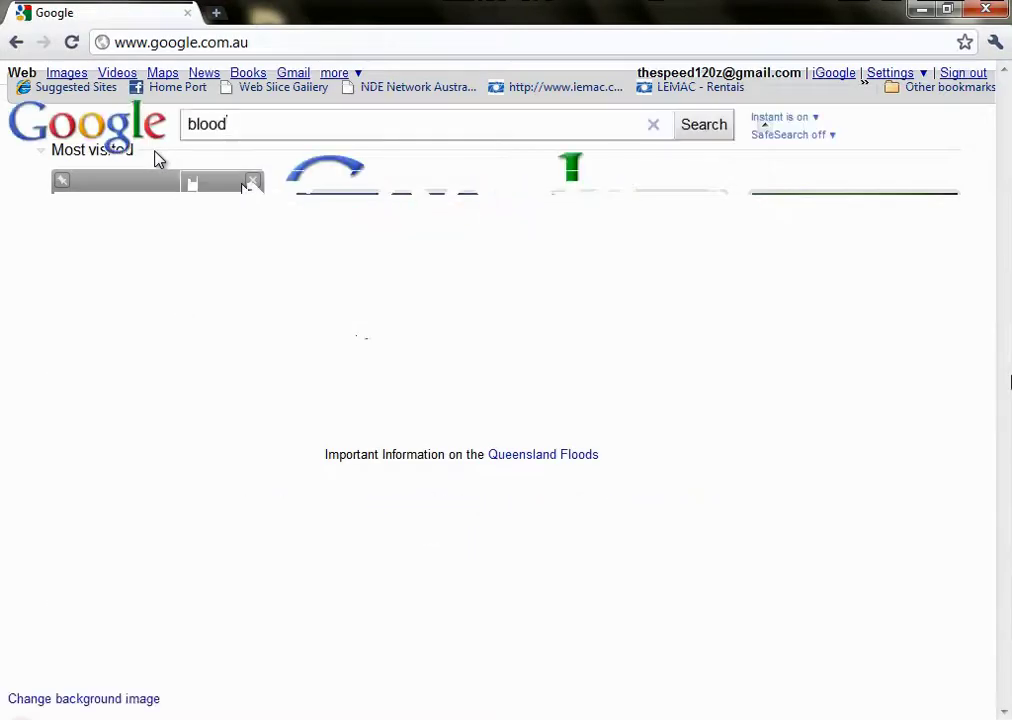
left_click(67, 72)
scroll(519, 321, "down", 15)
scroll(572, 355, "up", 5)
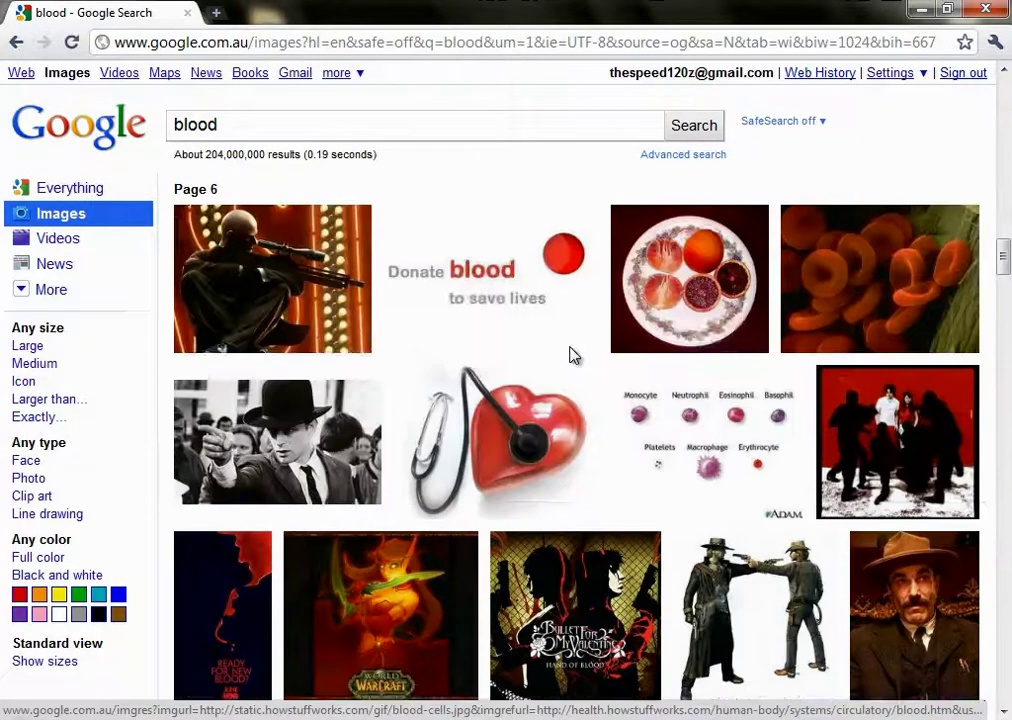
scroll(572, 355, "up", 5)
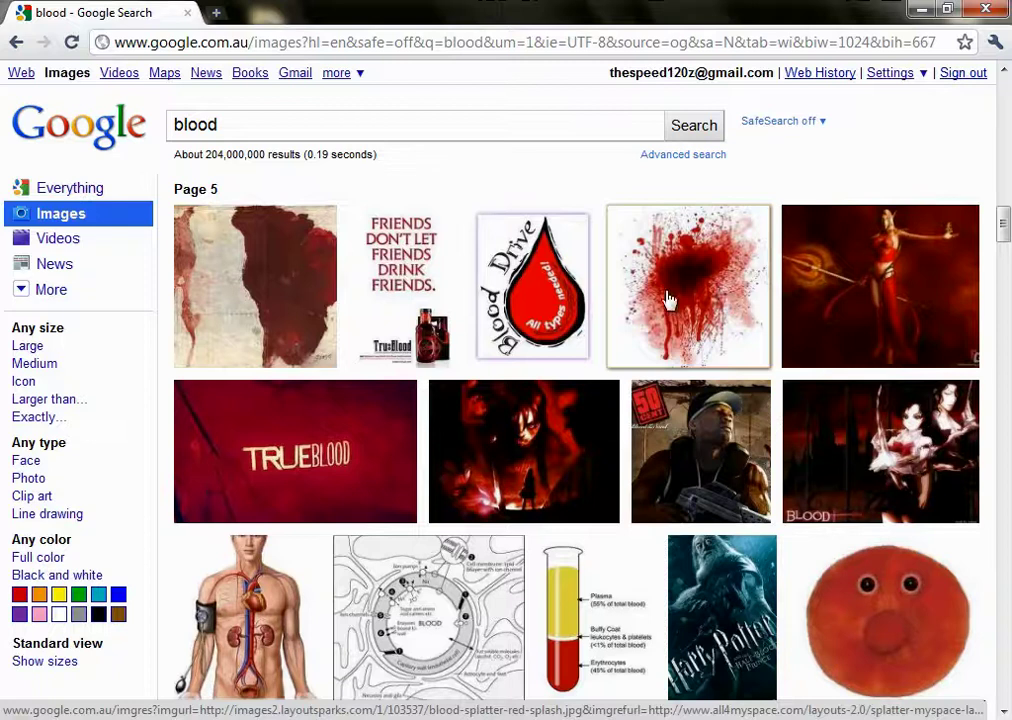
left_click(667, 262)
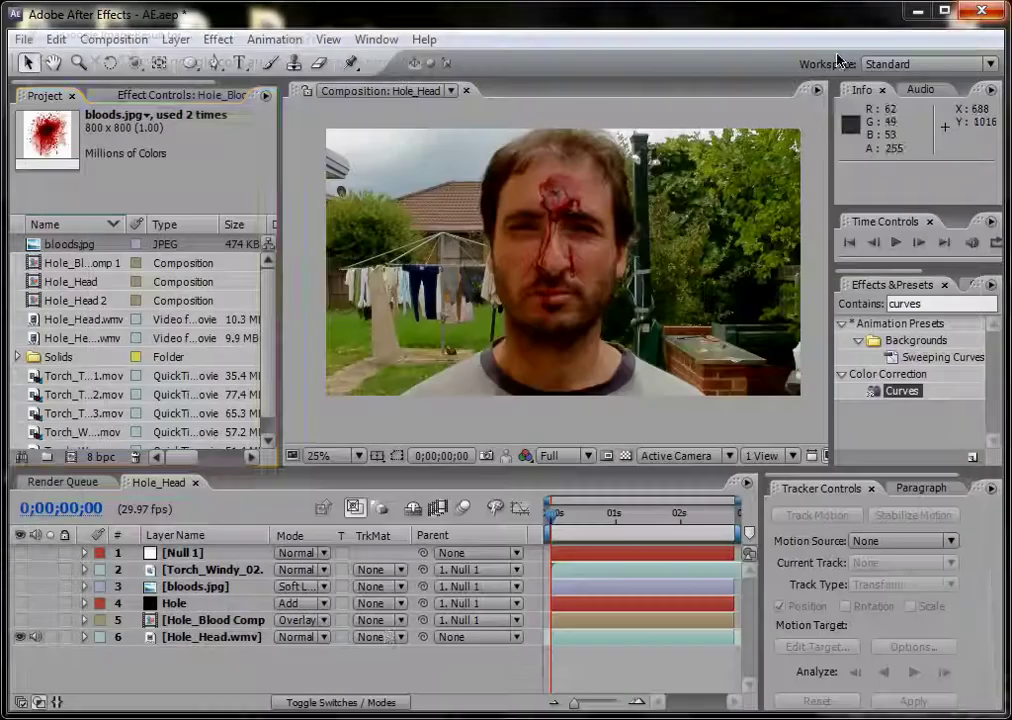
- Switch back to After Effects and create a new composition from the Hole_Head.wmv footage
left_click(652, 646)
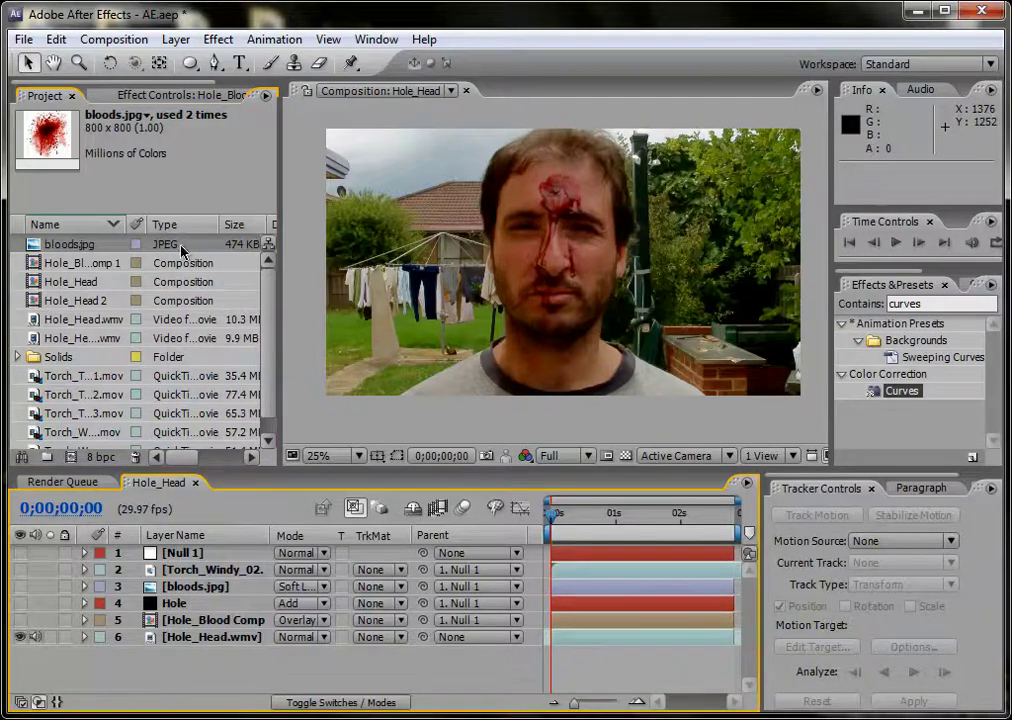
left_click(12, 318)
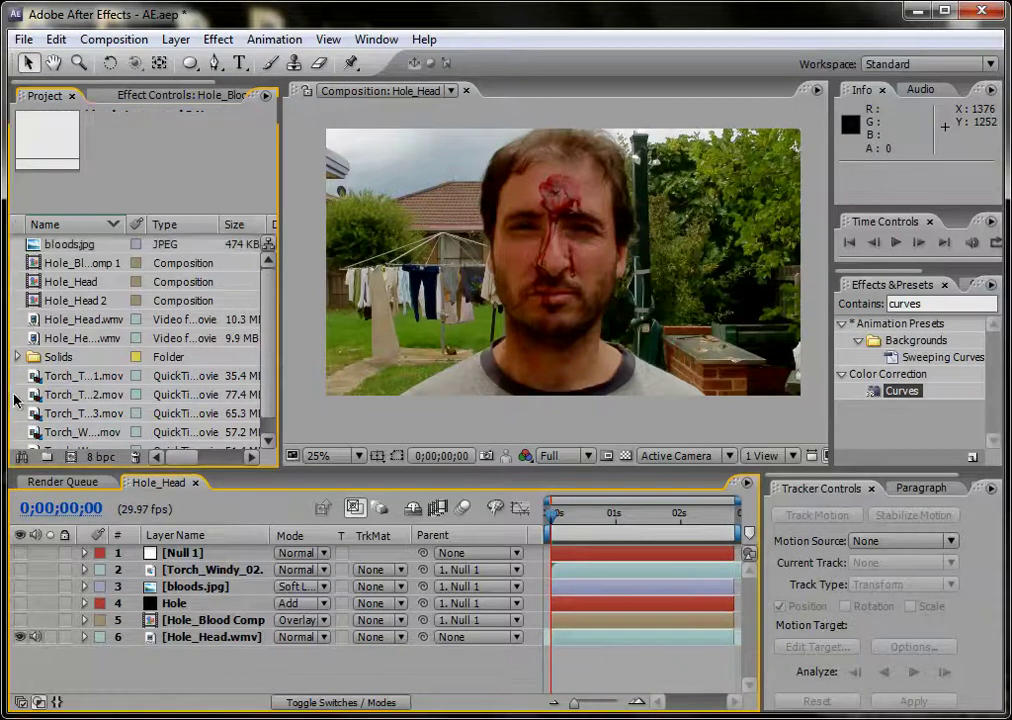
left_click(66, 319)
left_click(76, 338)
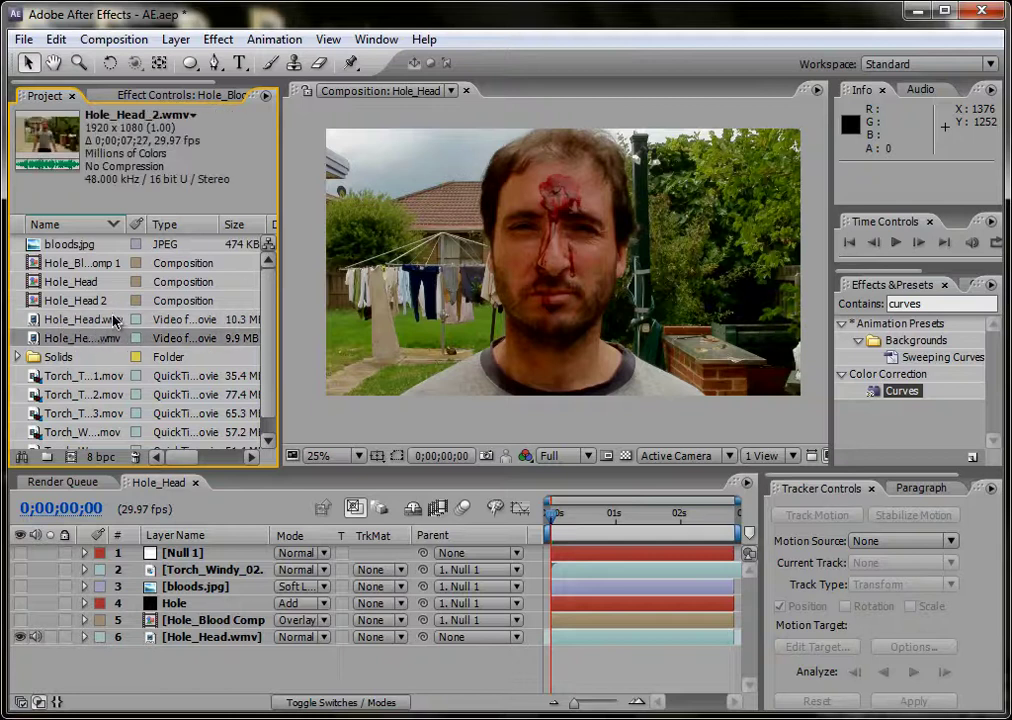
left_click(115, 320)
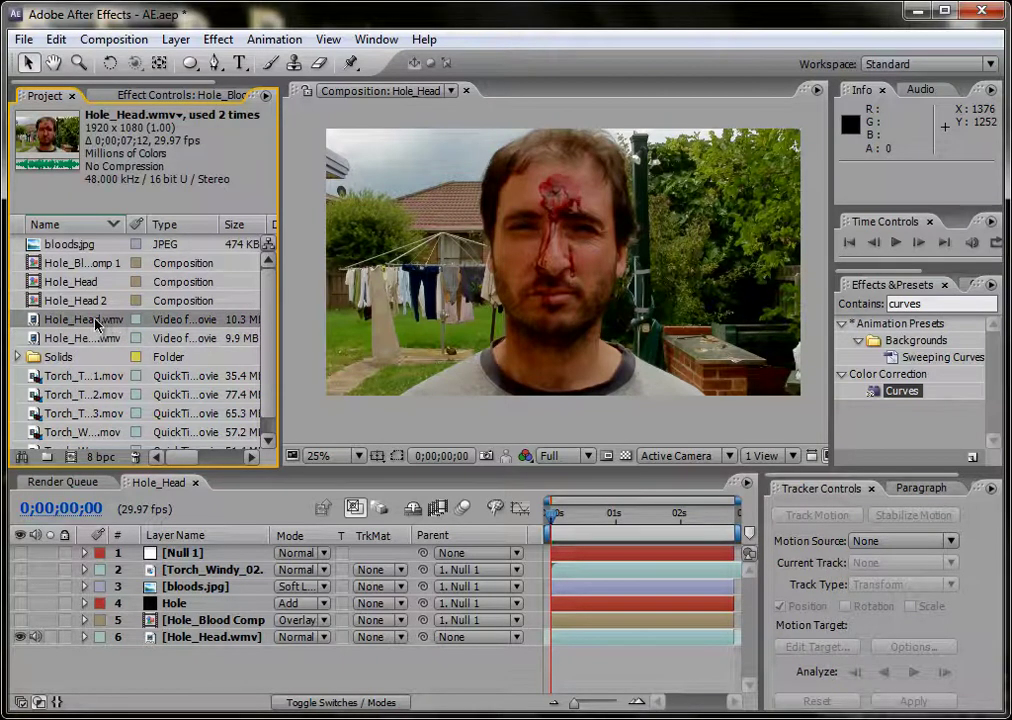
left_click_drag(78, 320, 70, 455)
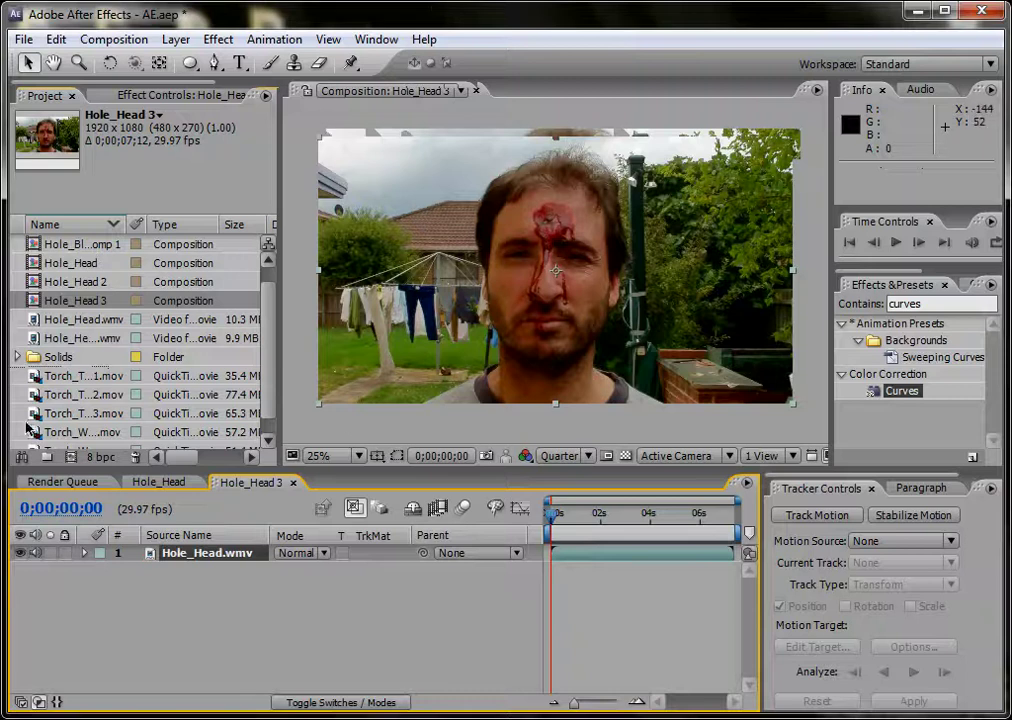
- Add bloods.jpg as a layer above Hole_Head.wmv in the new composition and hide it
scroll(210, 282, "up", 1)
left_click(86, 246)
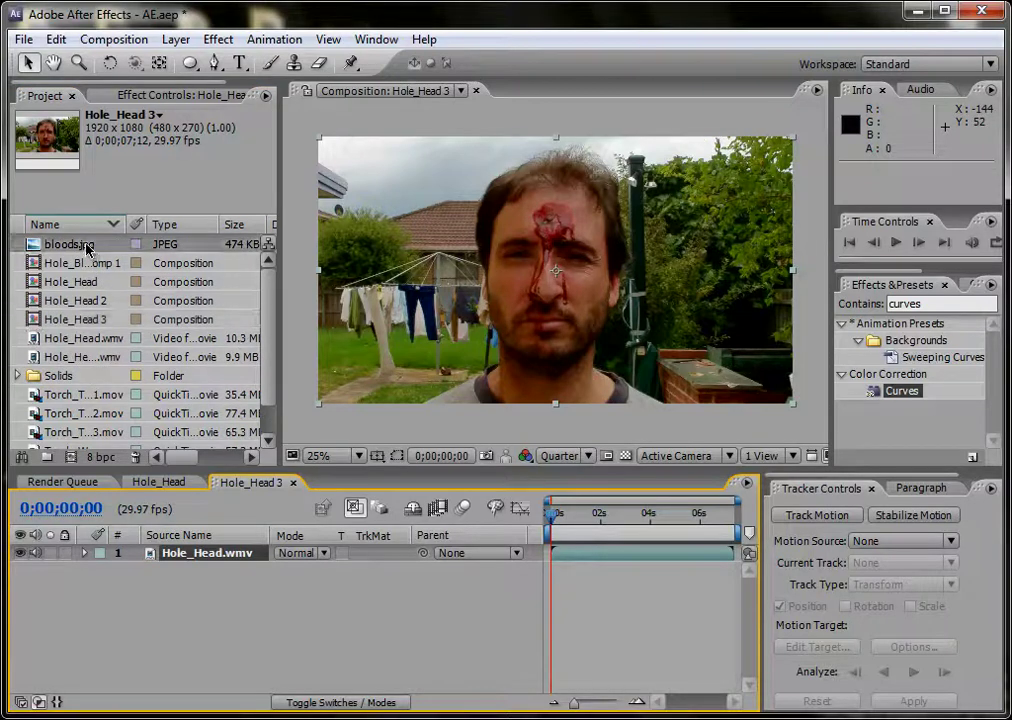
left_click_drag(86, 246, 205, 565)
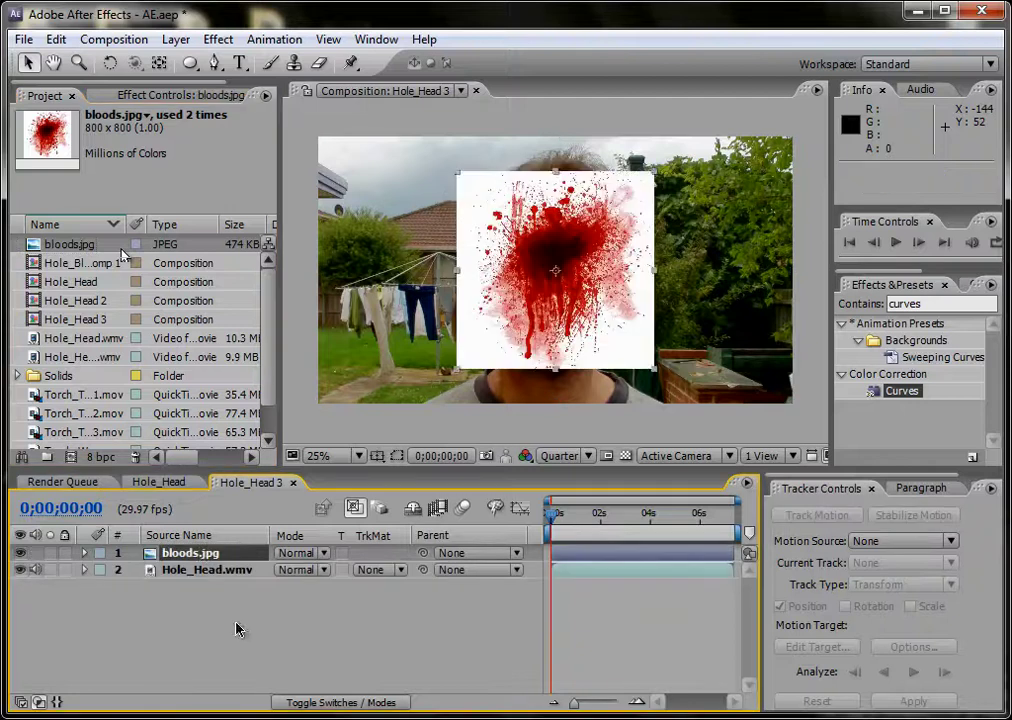
left_click(21, 552)
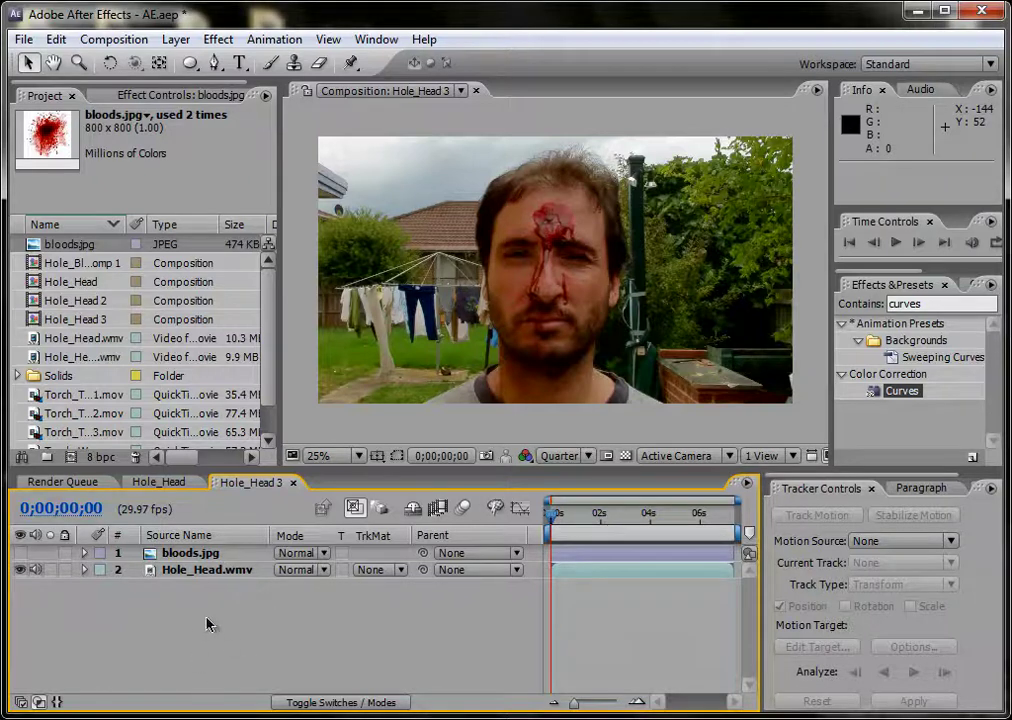
- Add a null object to the composition and turn off its visibility
right_click(260, 641)
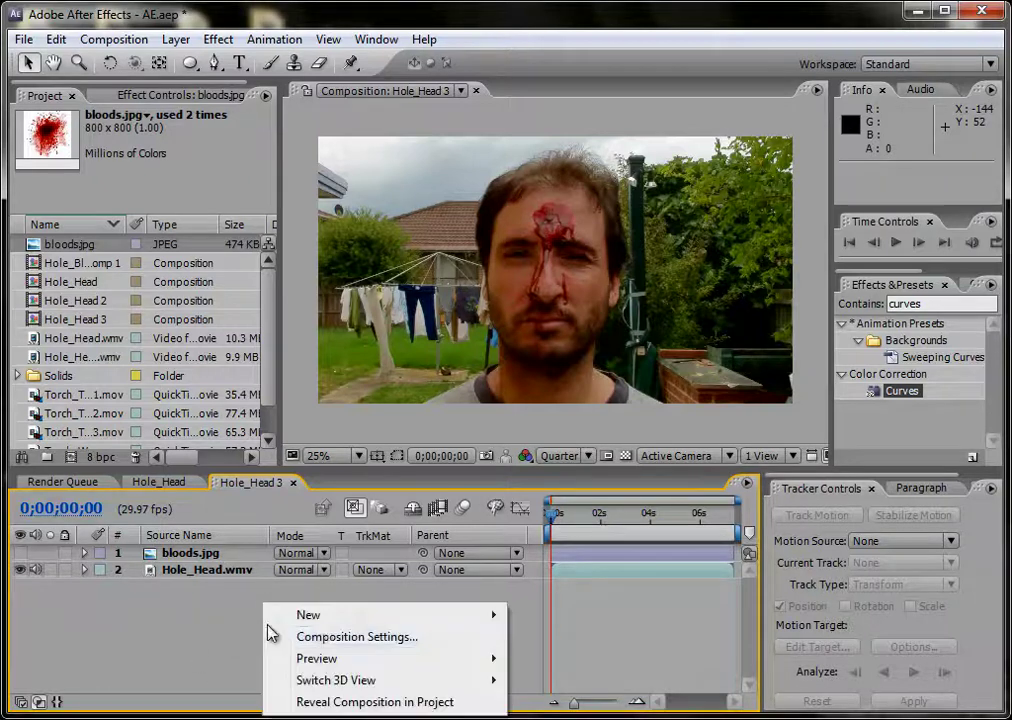
mouse_move(445, 619)
left_click(600, 558)
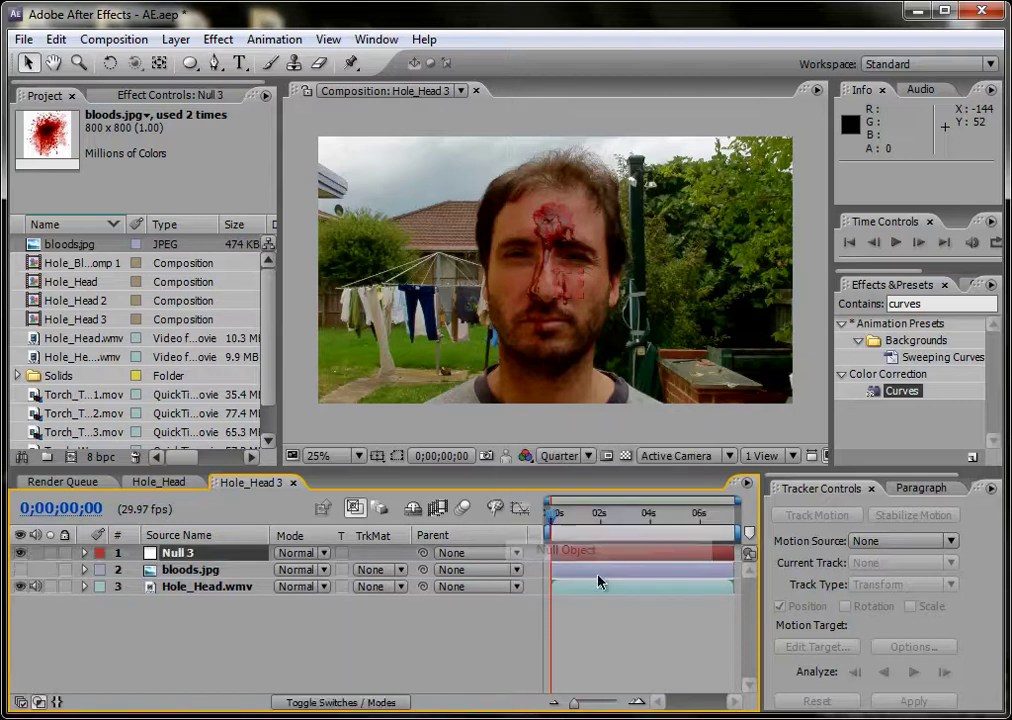
left_click(187, 552)
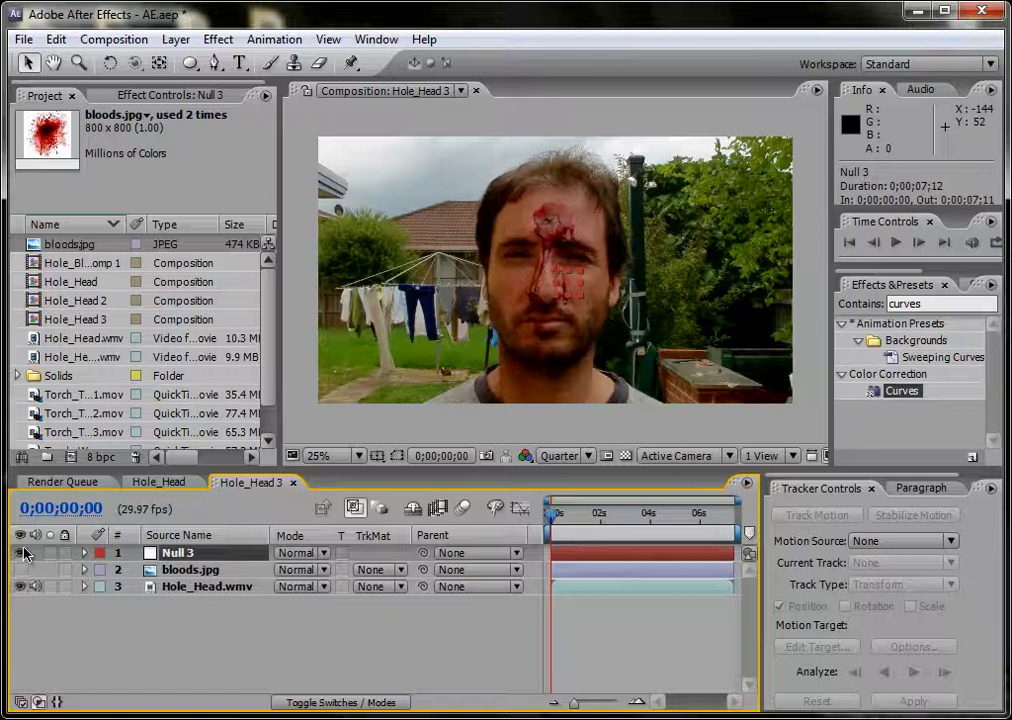
left_click(20, 553)
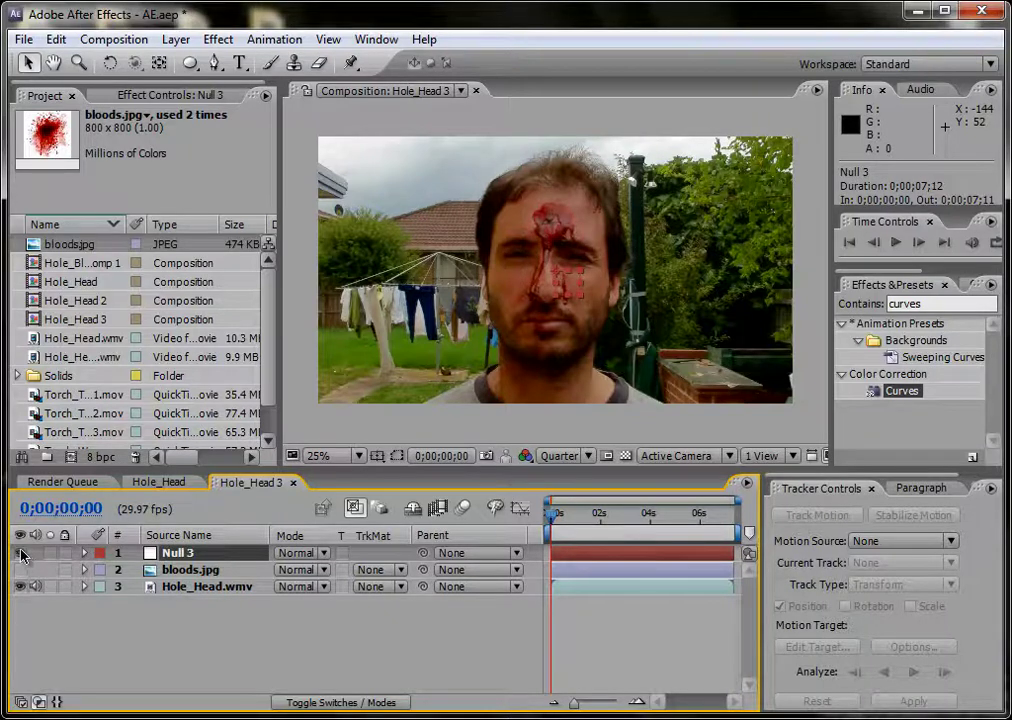
left_click(202, 626)
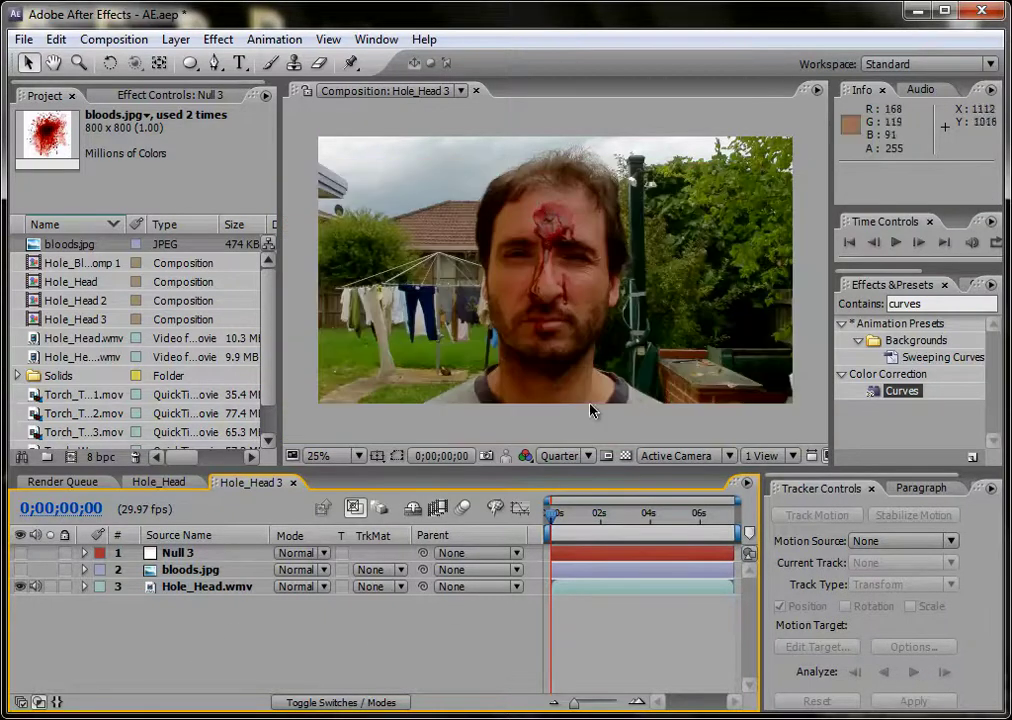
- Set the composition viewer's resolution to Full and select the Hole_Head.wmv layer
left_click(557, 456)
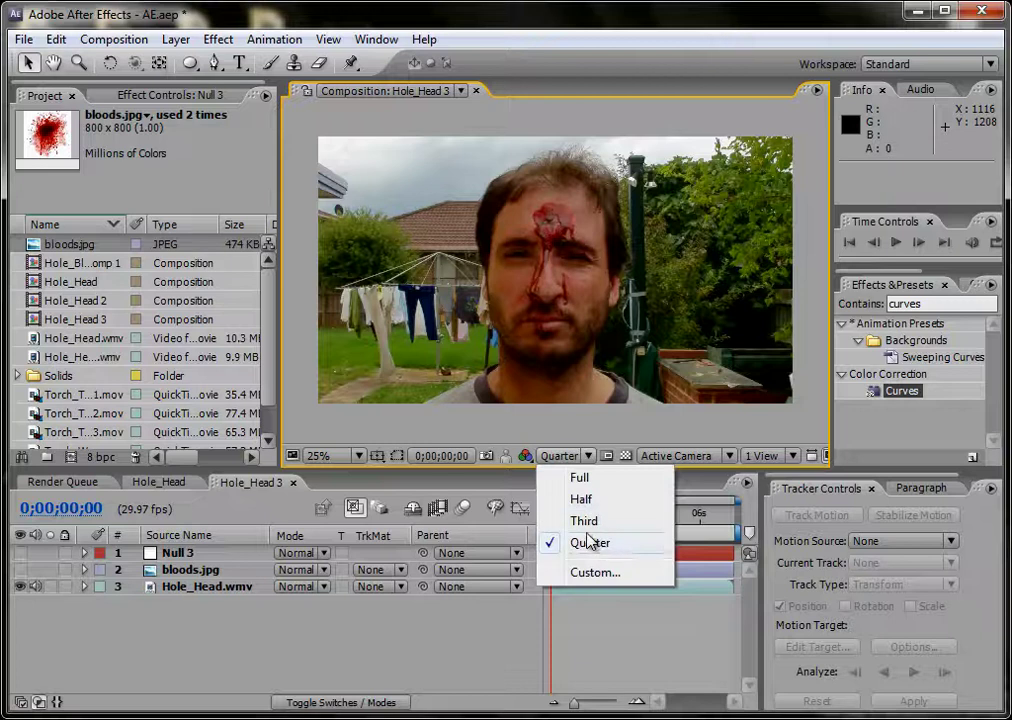
left_click(580, 478)
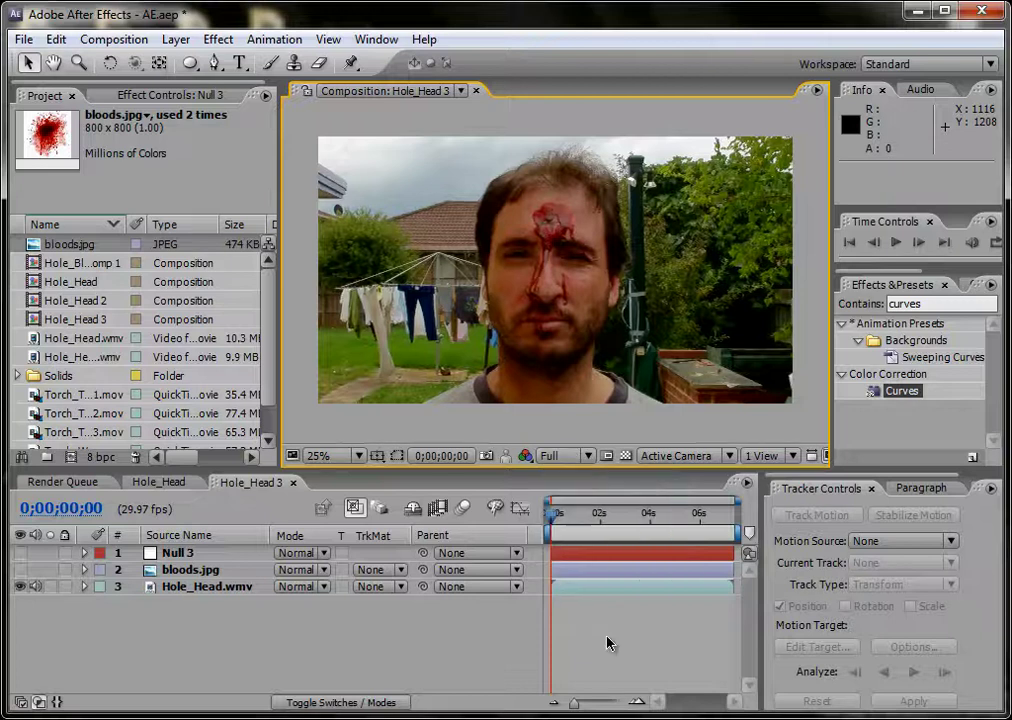
left_click(222, 588)
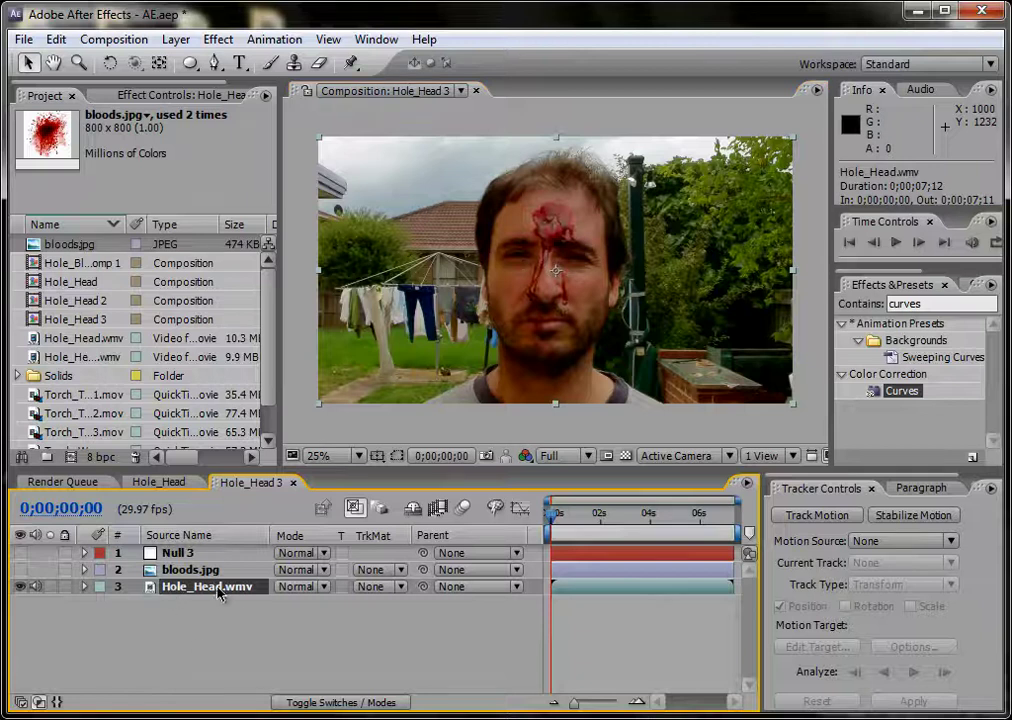
- Start motion tracking on the Hole_Head.wmv layer using the Transform track type with position only
left_click(274, 39)
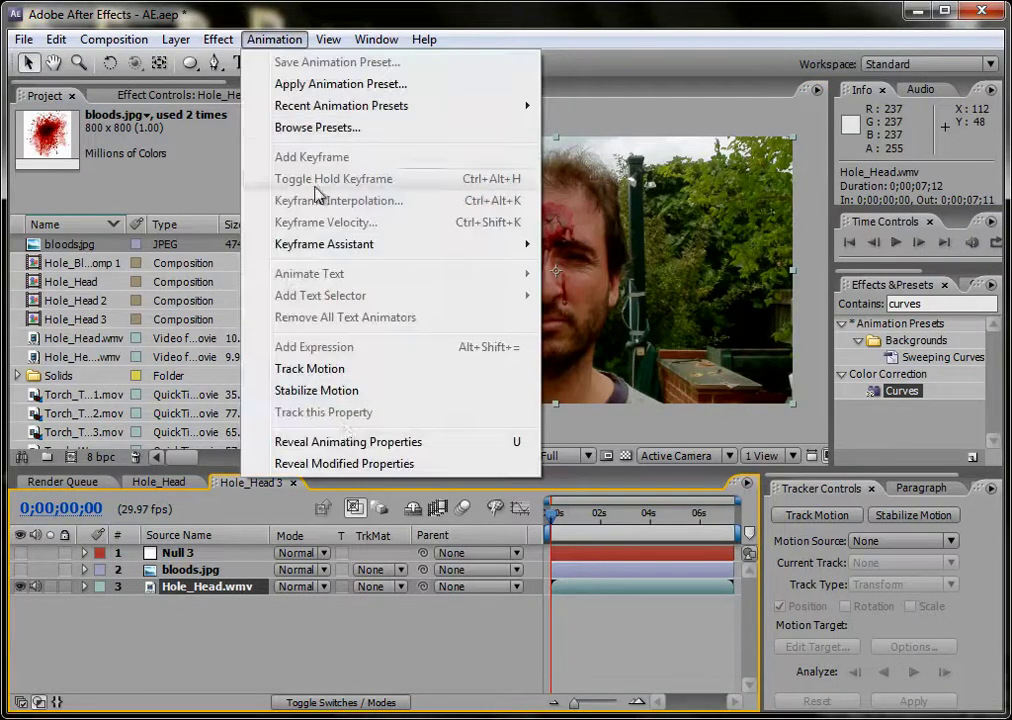
left_click(361, 368)
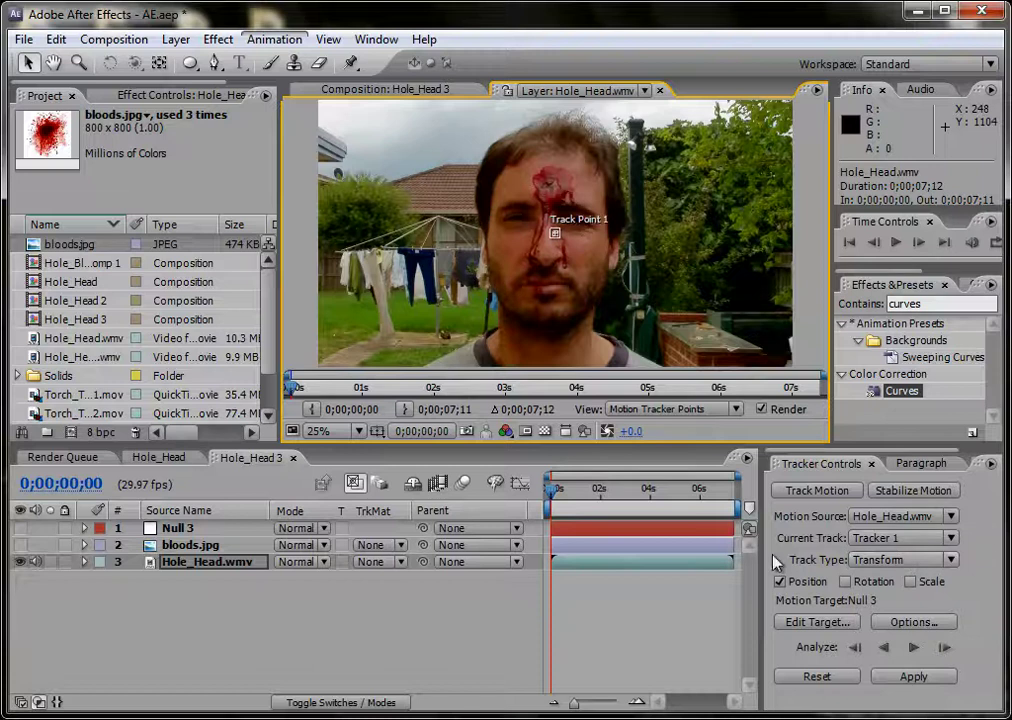
left_click(868, 558)
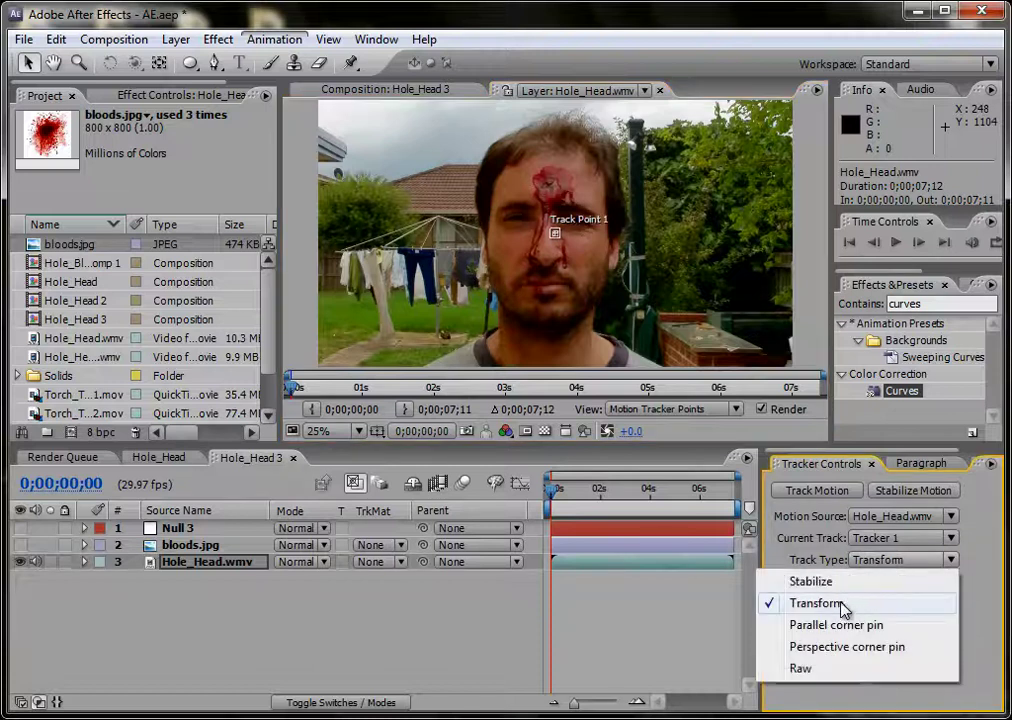
left_click(836, 603)
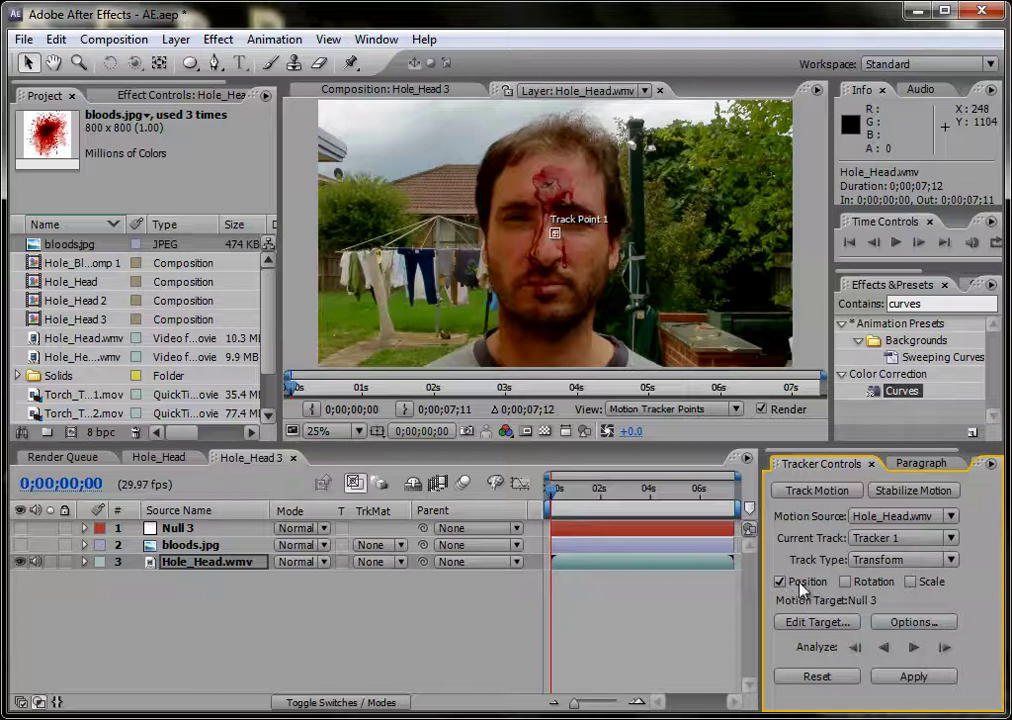
left_click(605, 266)
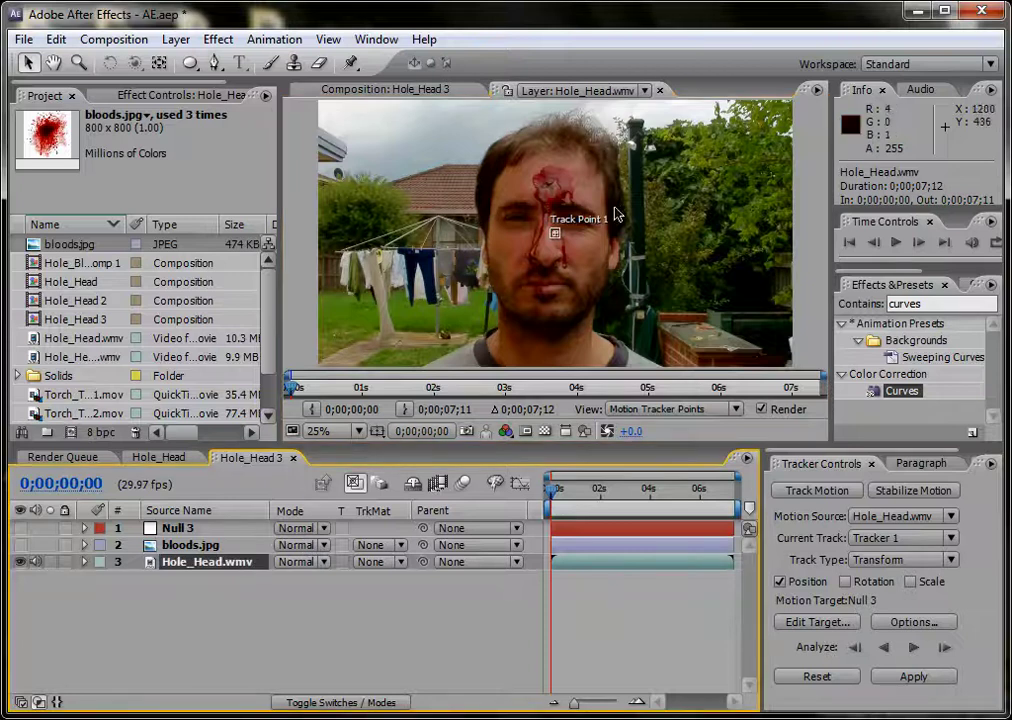
- Place Track Point 1 on the forehead wound and enlarge its feature and search regions to cover the wound
key("period")
key("period")
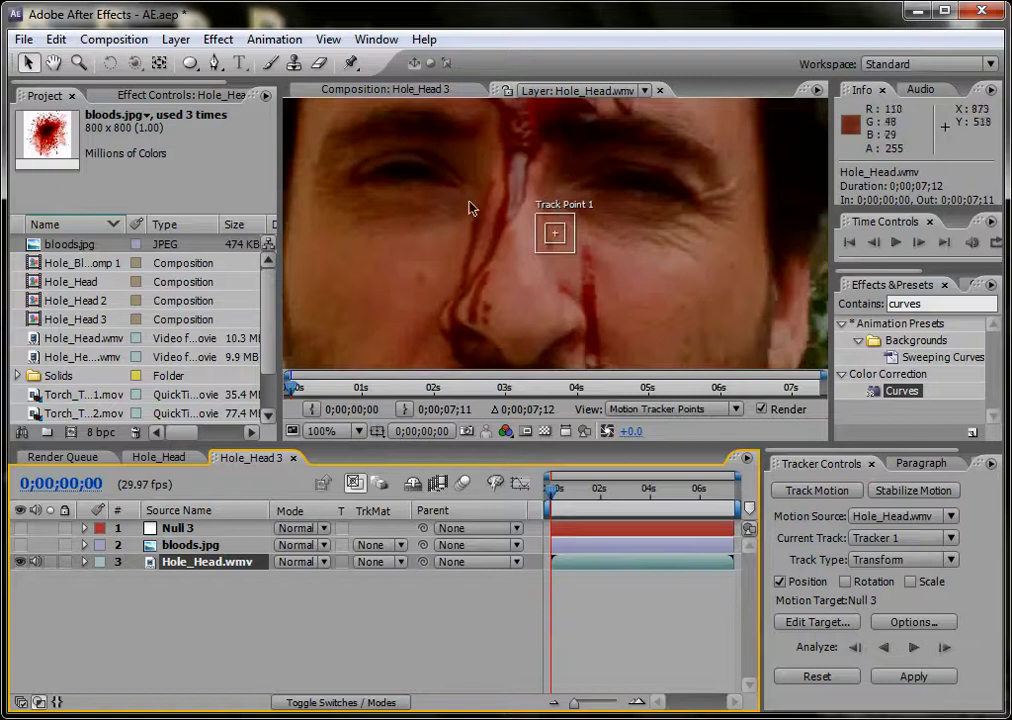
mouse_move(567, 238)
left_mouse_down()
mouse_move(569, 253)
mouse_move(571, 131)
mouse_move(708, 260)
mouse_move(542, 278)
mouse_move(542, 253)
mouse_move(557, 241)
left_mouse_up()
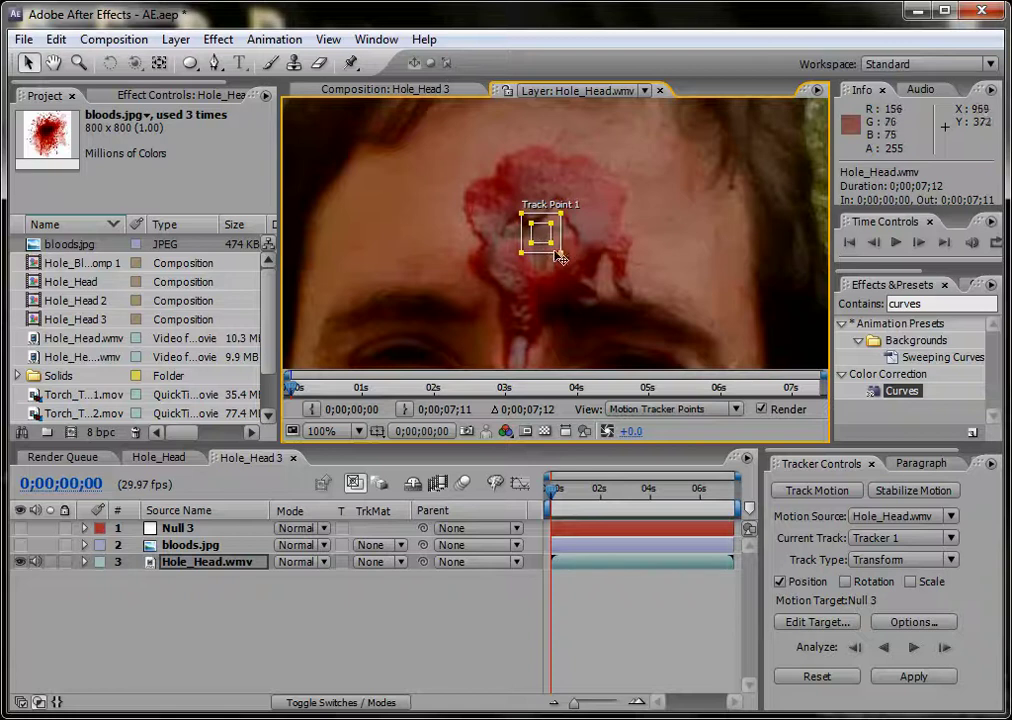
left_click(560, 258)
key("space")
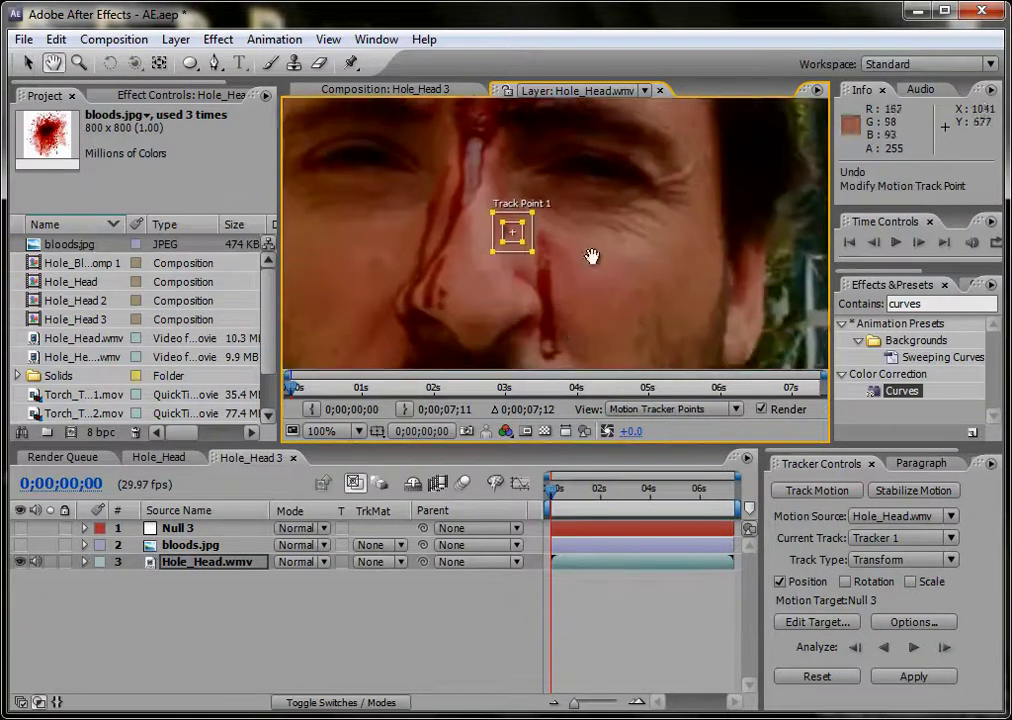
left_click_drag(592, 257, 618, 259)
left_click_drag(562, 238, 537, 287)
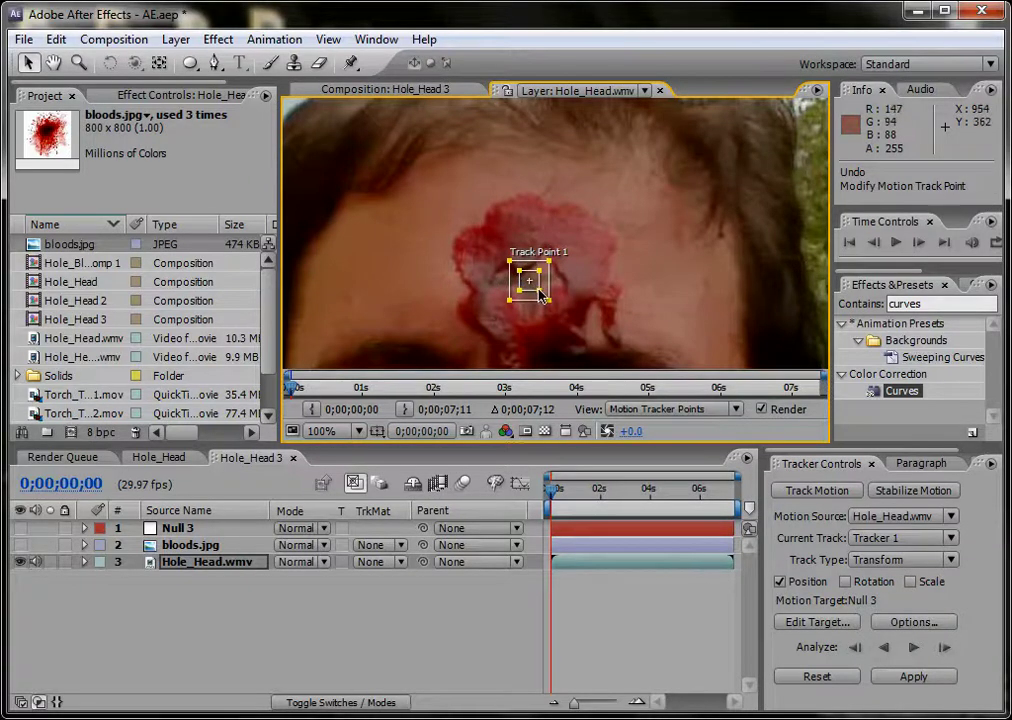
left_click_drag(540, 294, 558, 315)
mouse_move(575, 323)
left_mouse_down()
mouse_move(599, 346)
mouse_move(590, 337)
left_mouse_up()
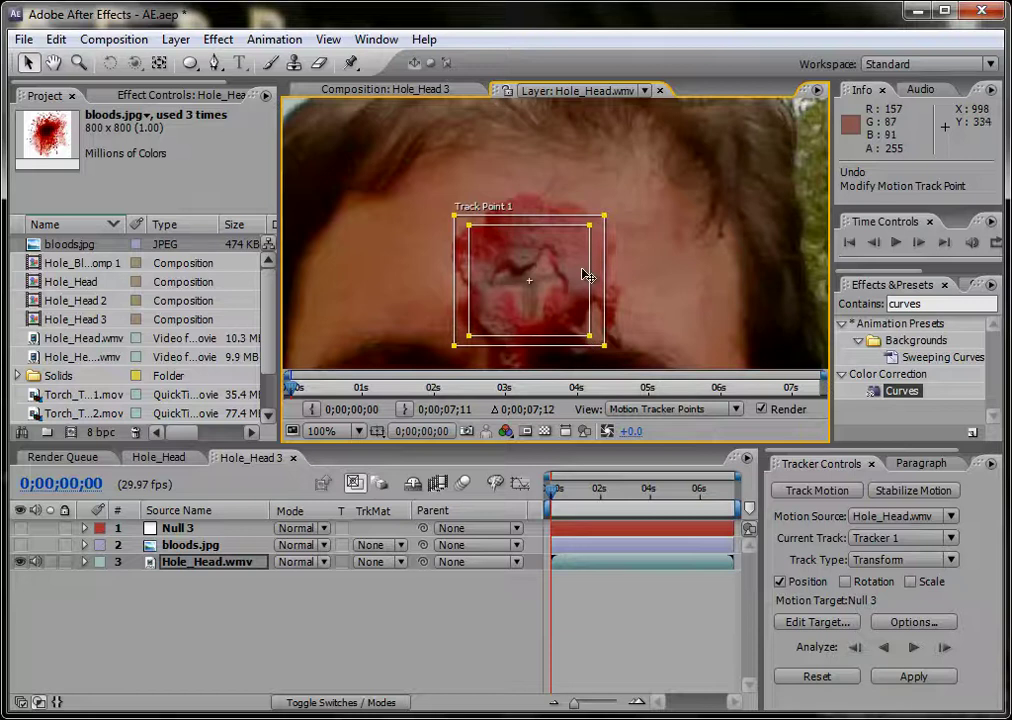
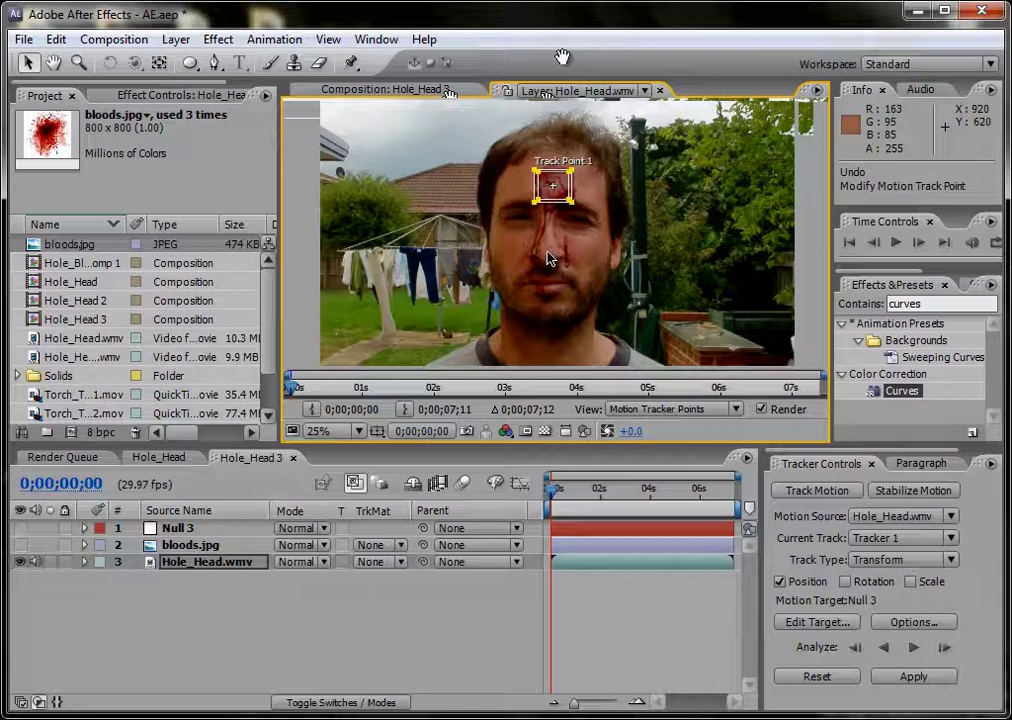
- Analyze the motion of the Hole_Head.wmv layer forward from the start of the composition
left_click_drag(552, 188, 559, 238)
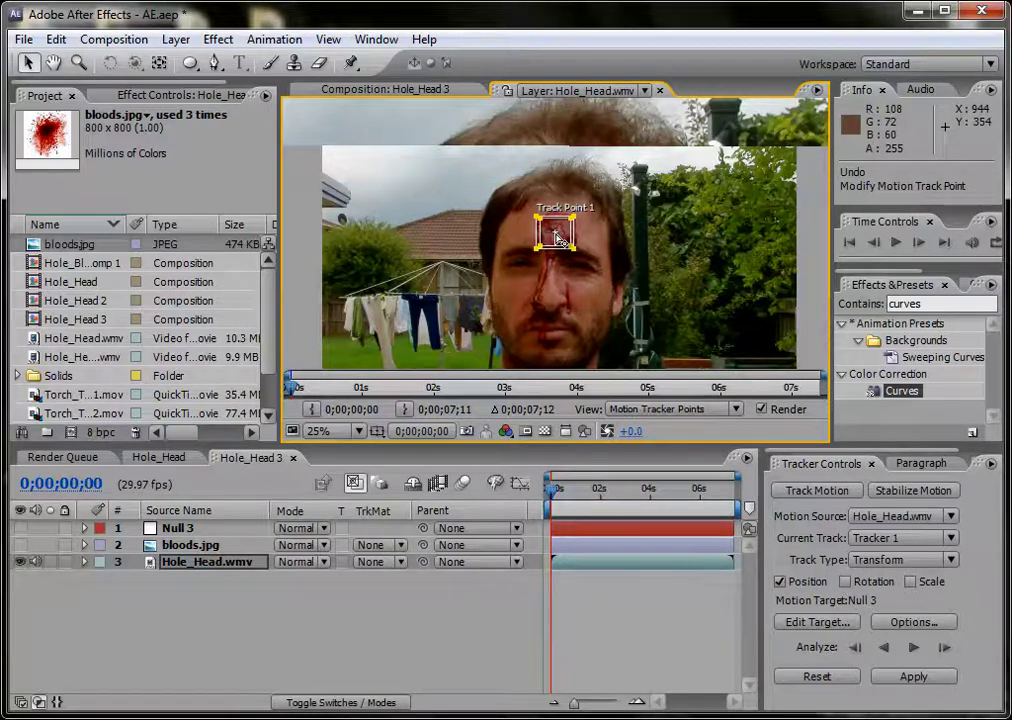
key("h")
left_click_drag(580, 314, 583, 276)
key("v")
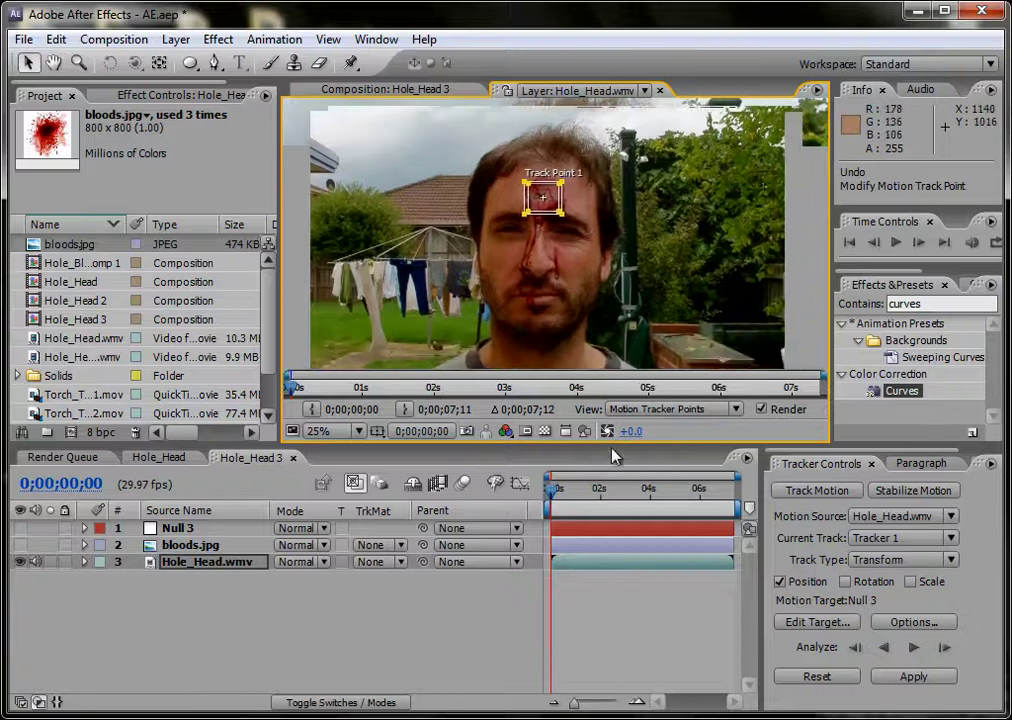
left_click_drag(608, 440, 608, 482)
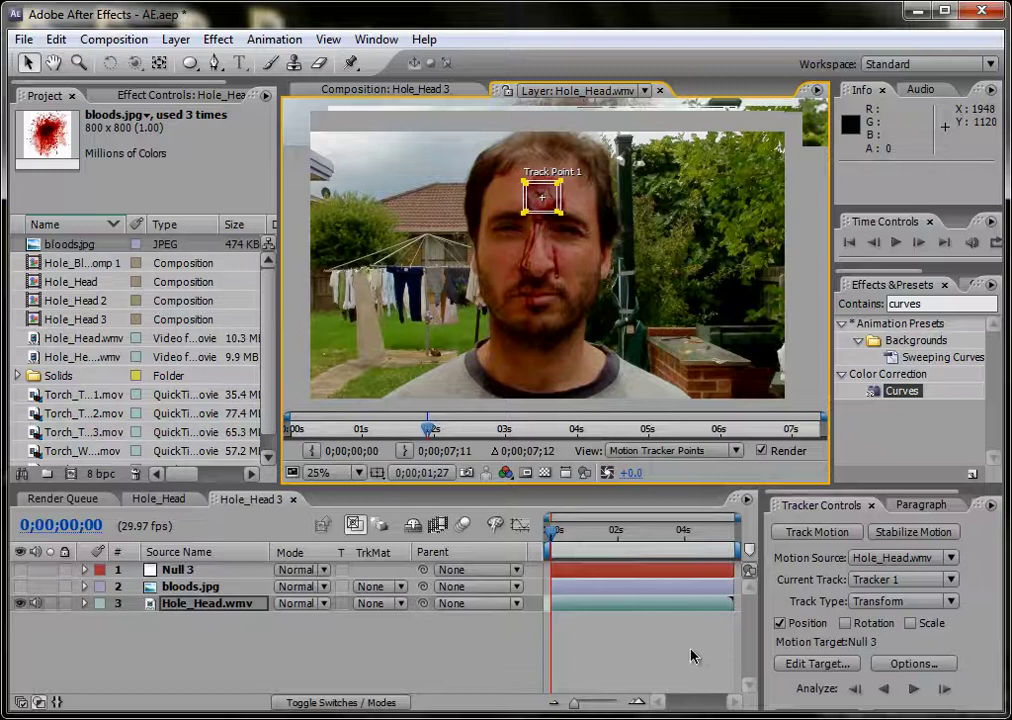
left_click(170, 605)
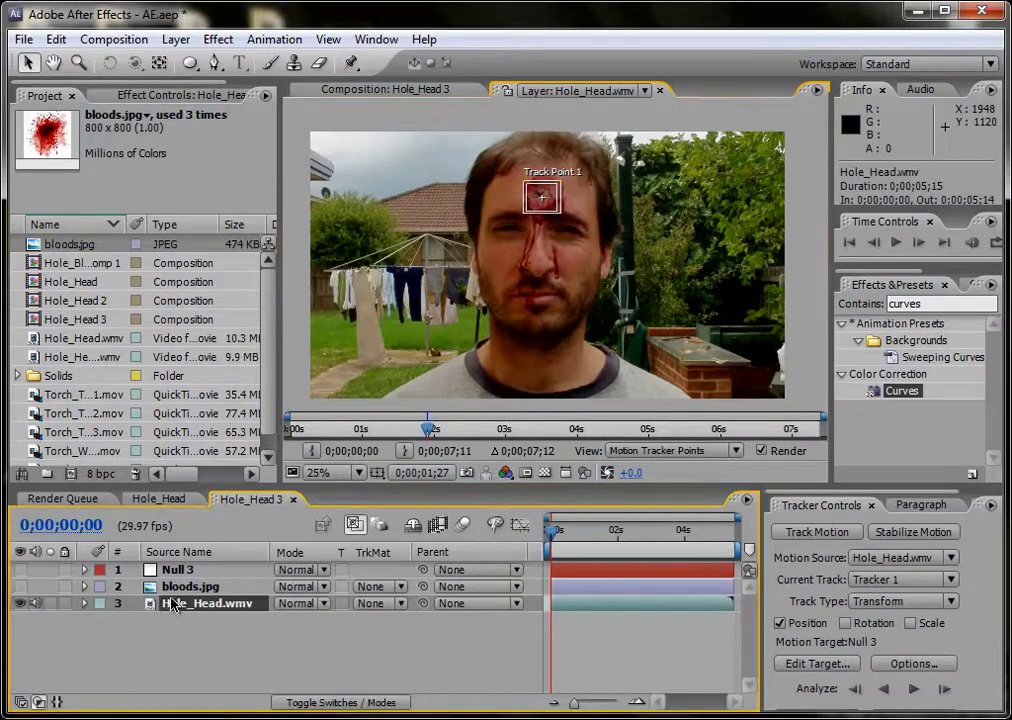
left_click(920, 690)
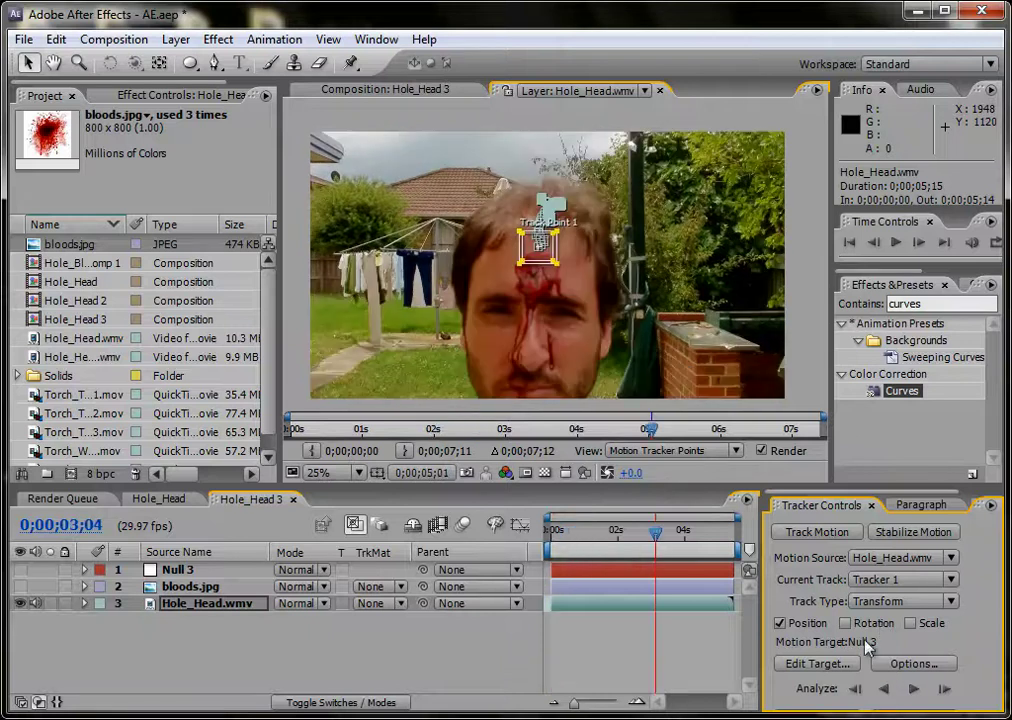
- Check the track around three seconds and reposition the track point onto the forehead wound at 0;00;03;08
left_click_drag(652, 538, 632, 543)
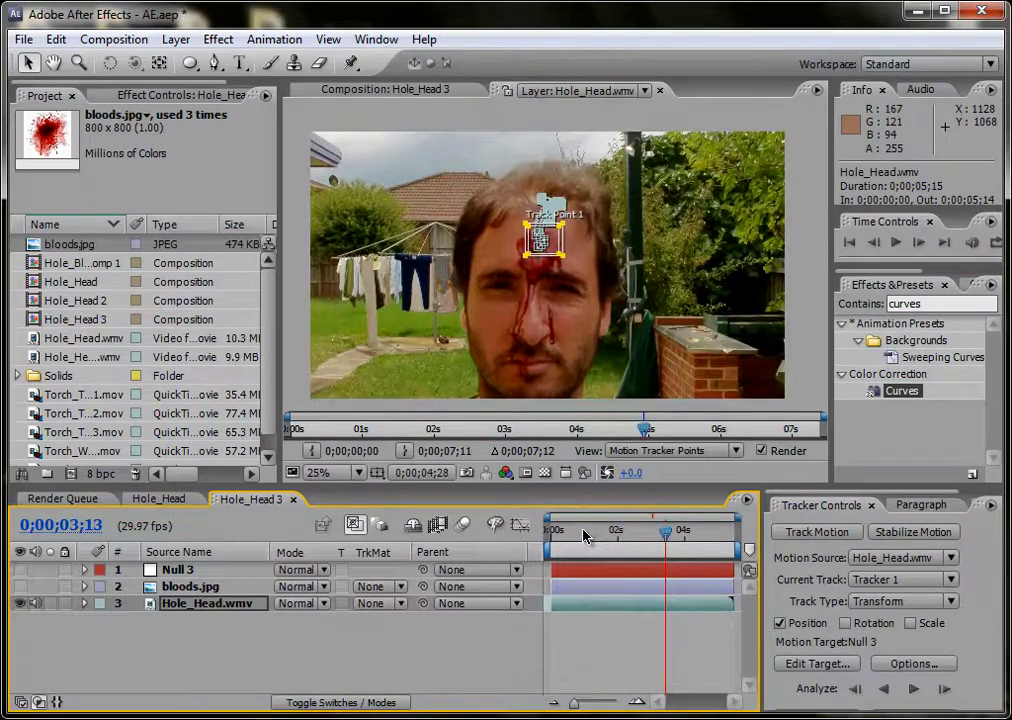
left_click_drag(601, 530, 645, 541)
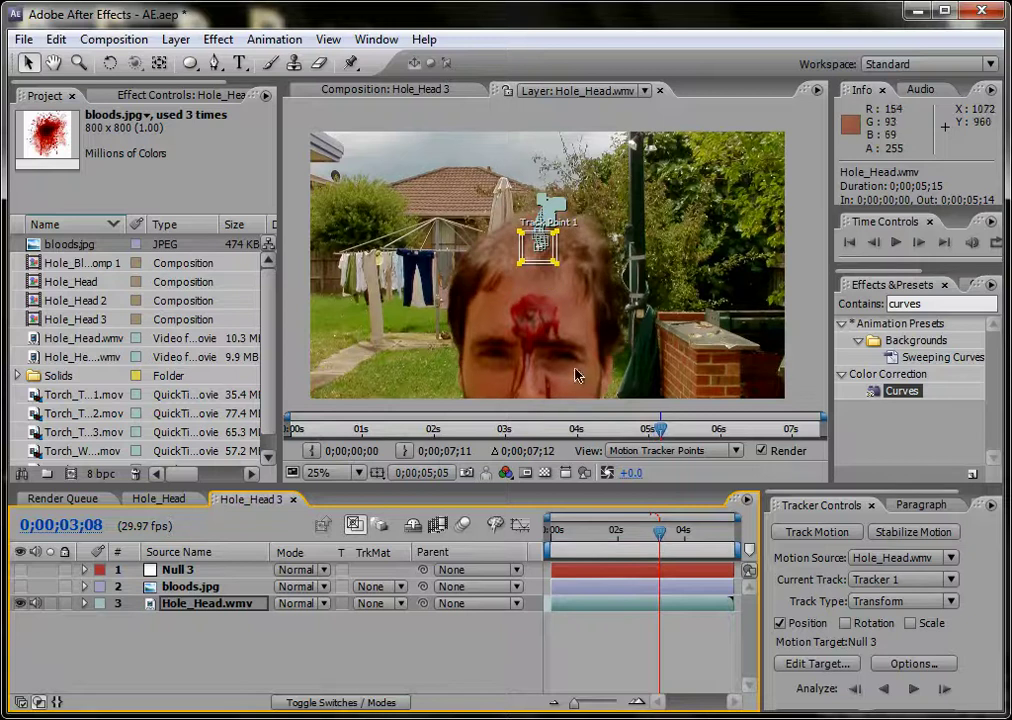
left_click_drag(533, 262, 520, 330)
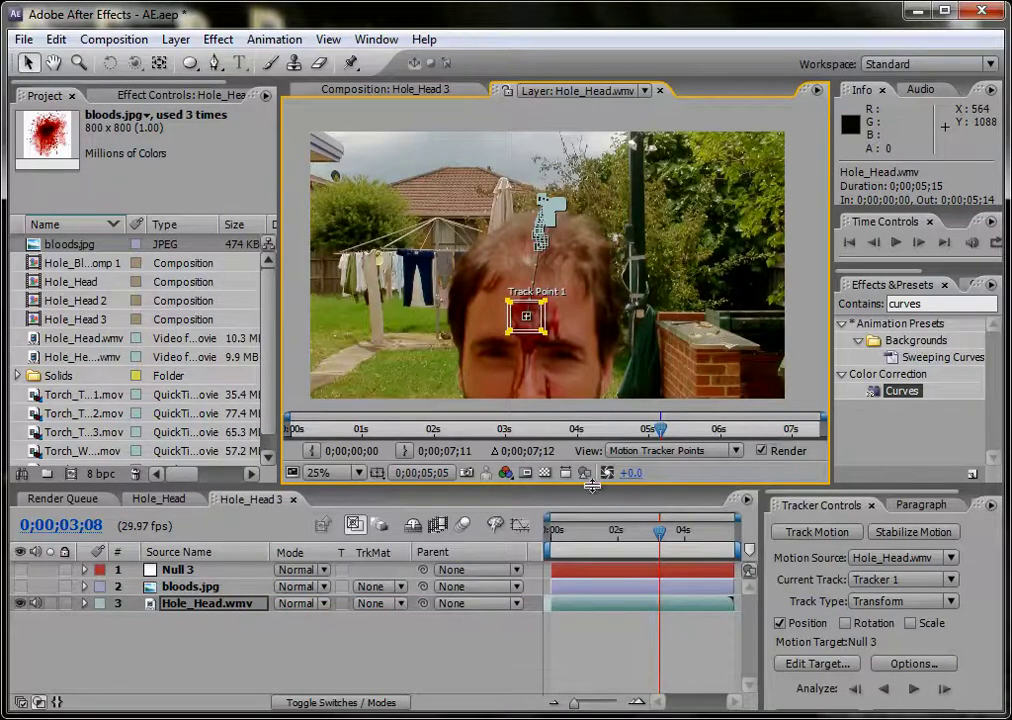
mouse_move(660, 537)
left_mouse_down()
mouse_move(640, 535)
mouse_move(652, 535)
left_mouse_up()
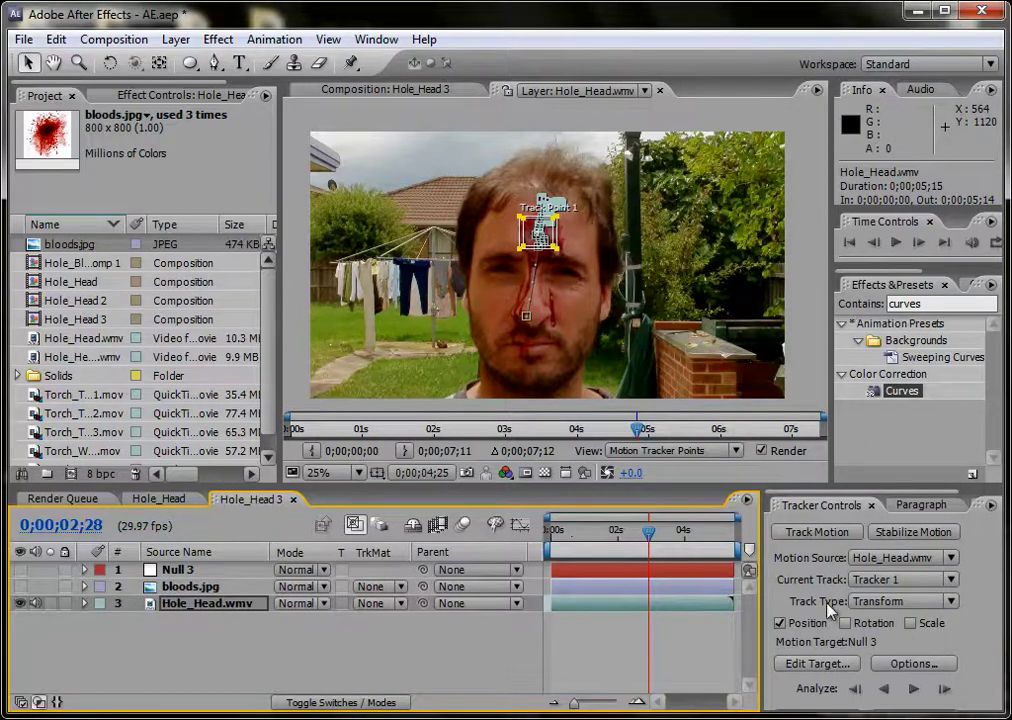
- Set the tracker's motion target to the Null 3 layer
left_click(805, 665)
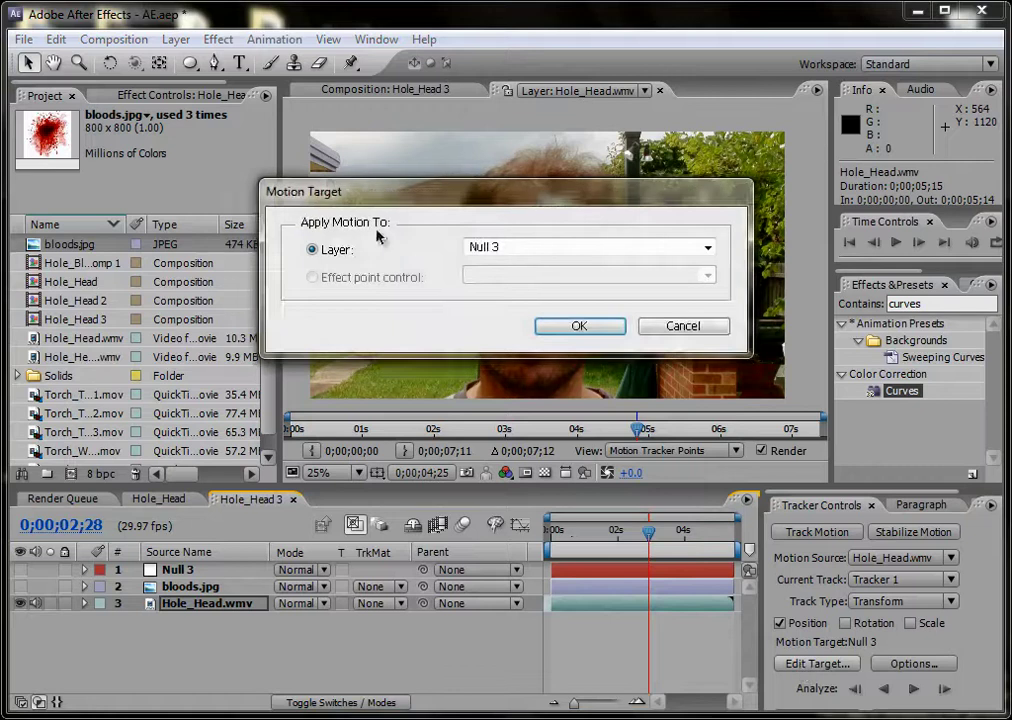
left_click(540, 248)
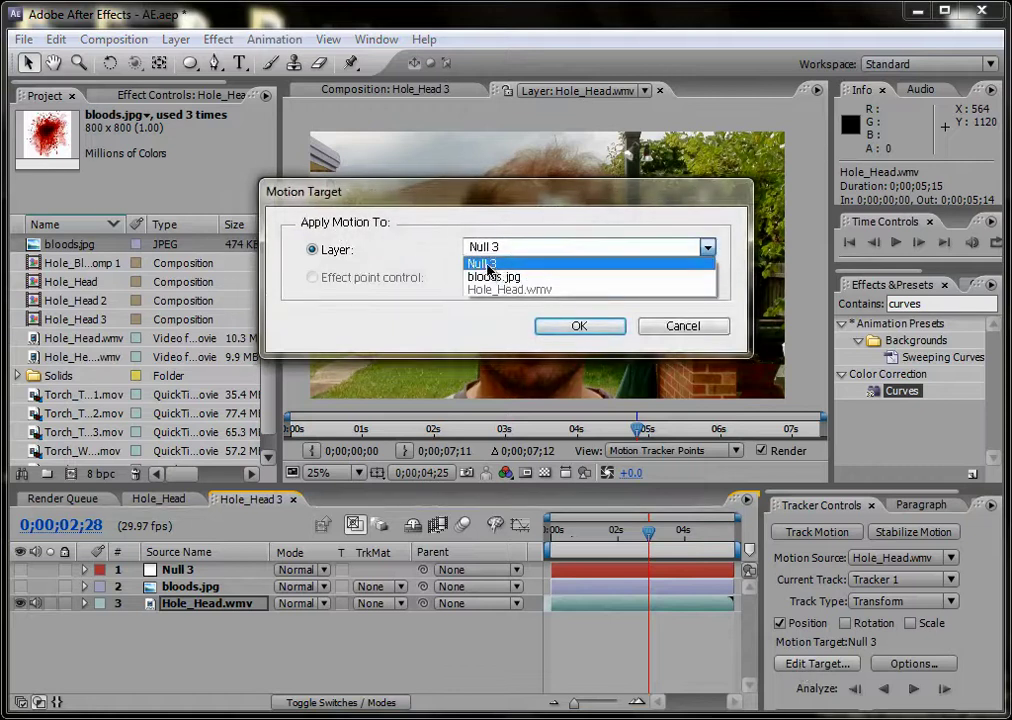
left_click(501, 266)
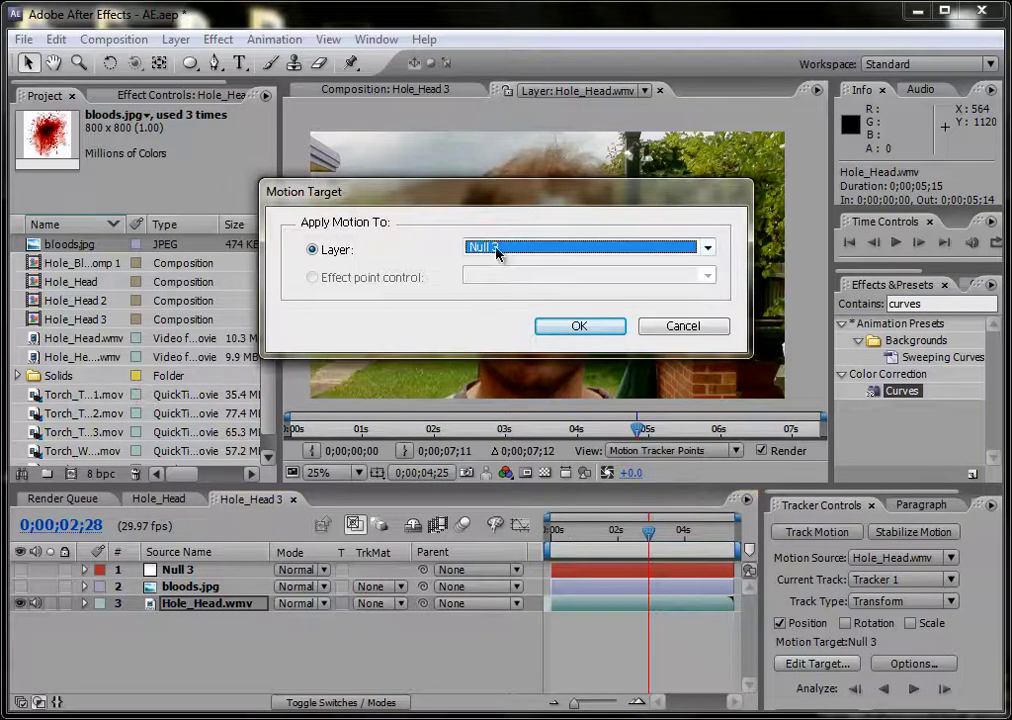
left_click(580, 327)
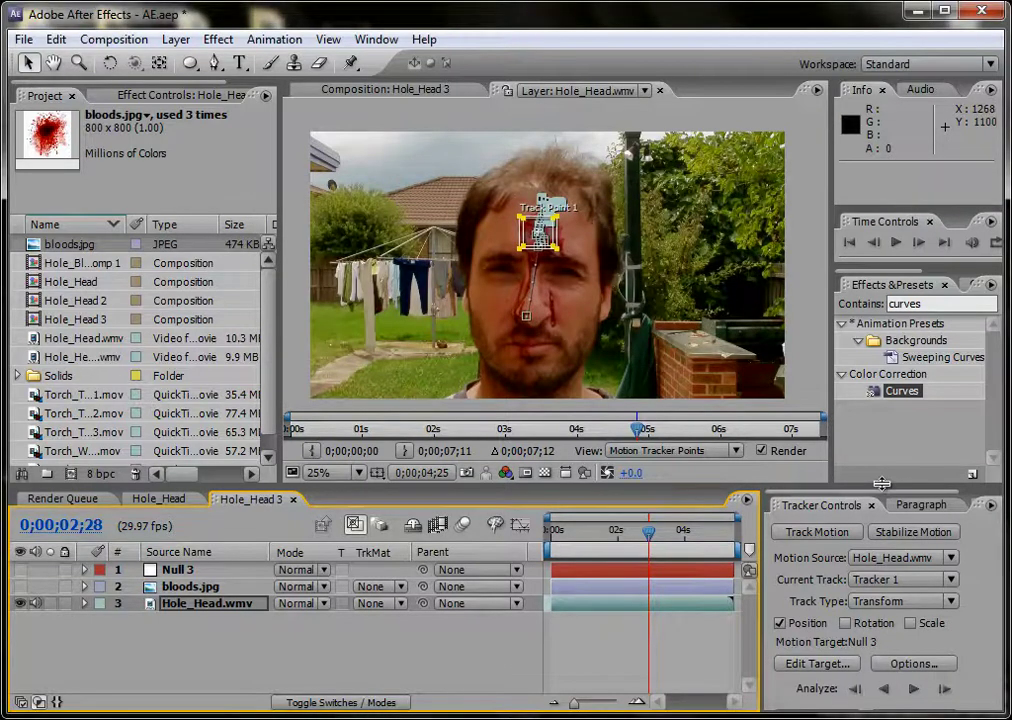
- Apply the tracked motion to the null in both the X and Y dimensions
left_click_drag(883, 487, 883, 442)
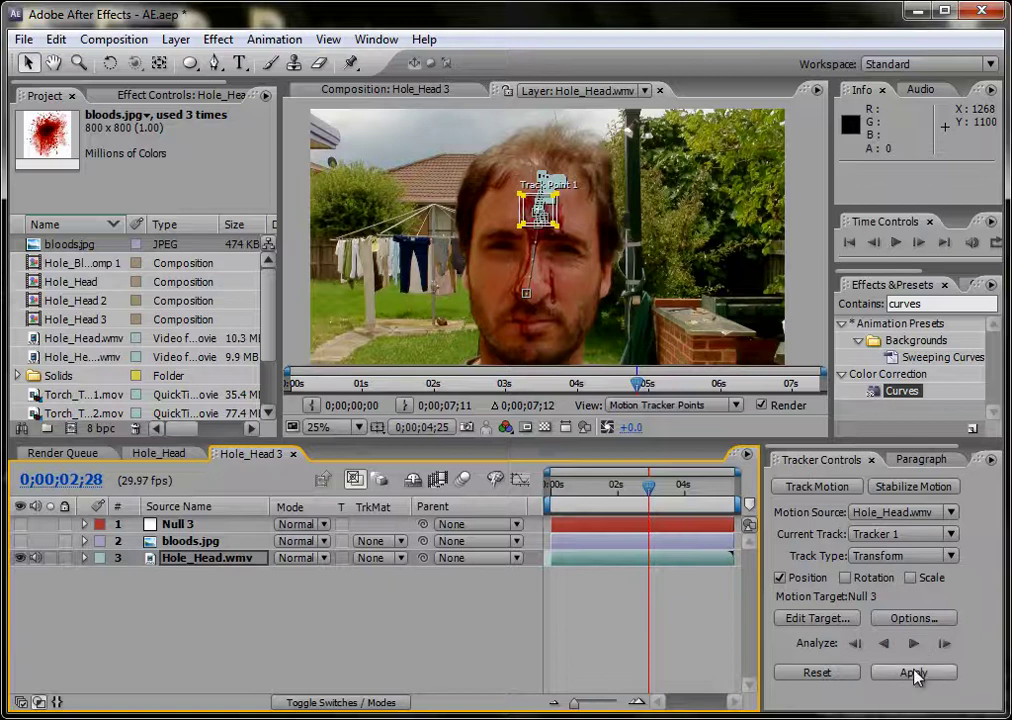
left_click(913, 673)
left_click(524, 249)
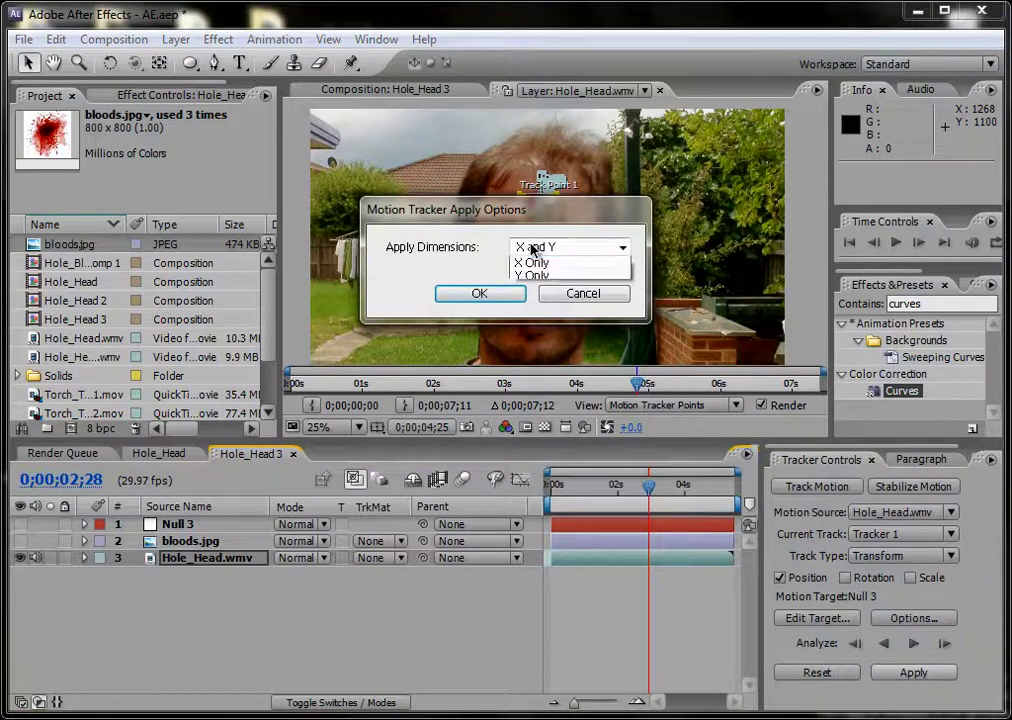
left_click(530, 264)
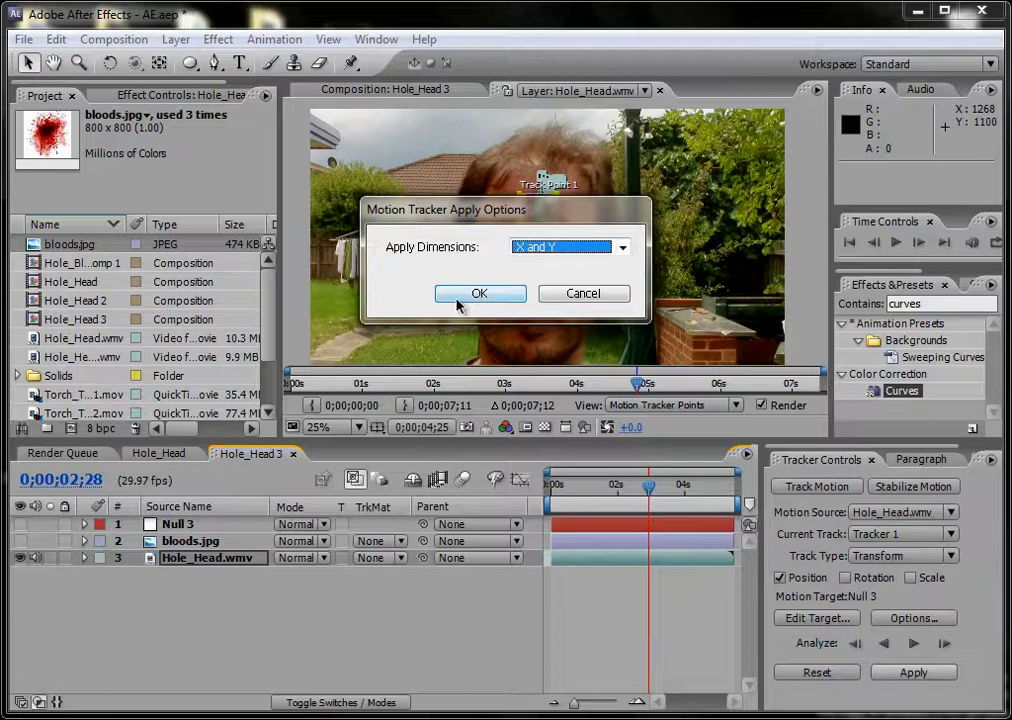
left_click(479, 294)
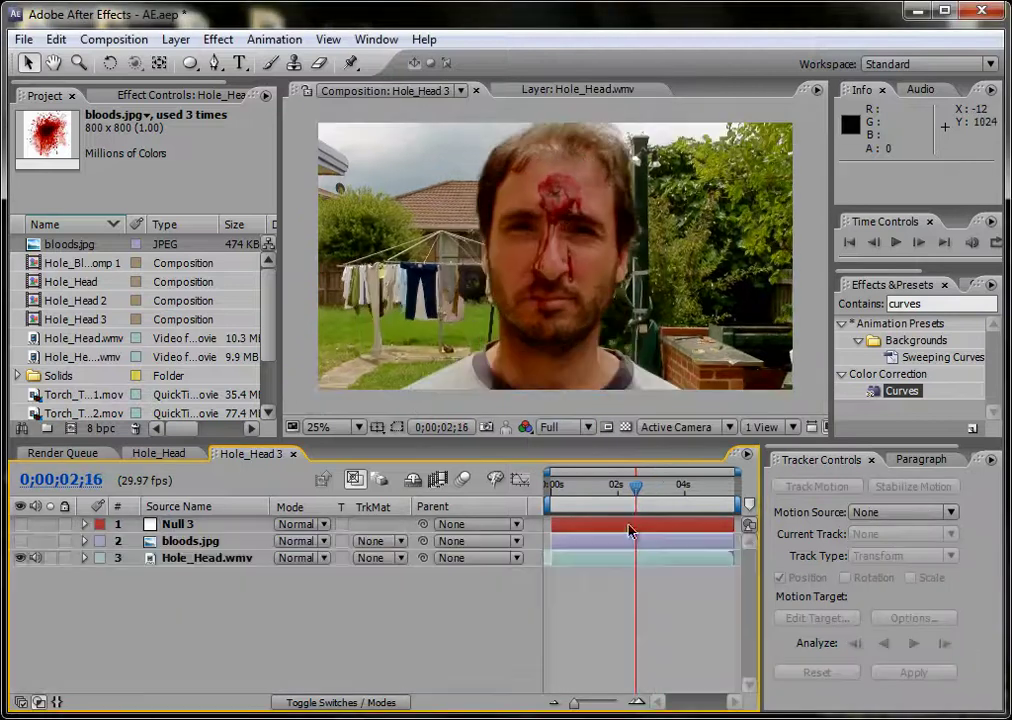
- Examine the Null 3 motion path and scrub through the composition to check how it follows the wound
left_click(196, 525)
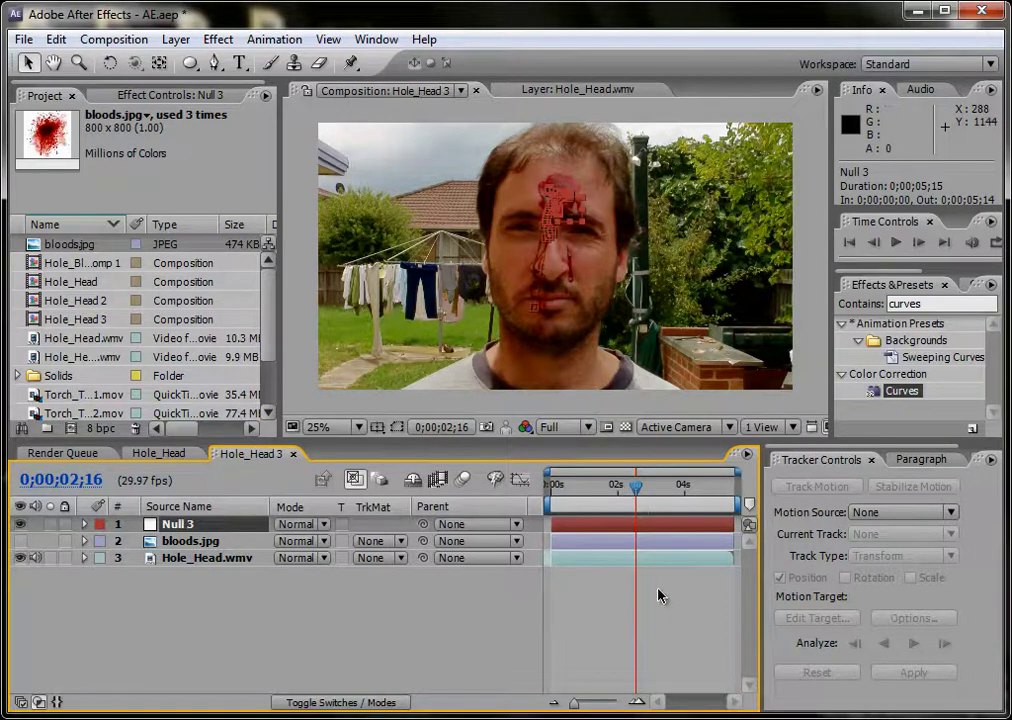
left_click(624, 491)
left_click_drag(622, 493, 675, 522)
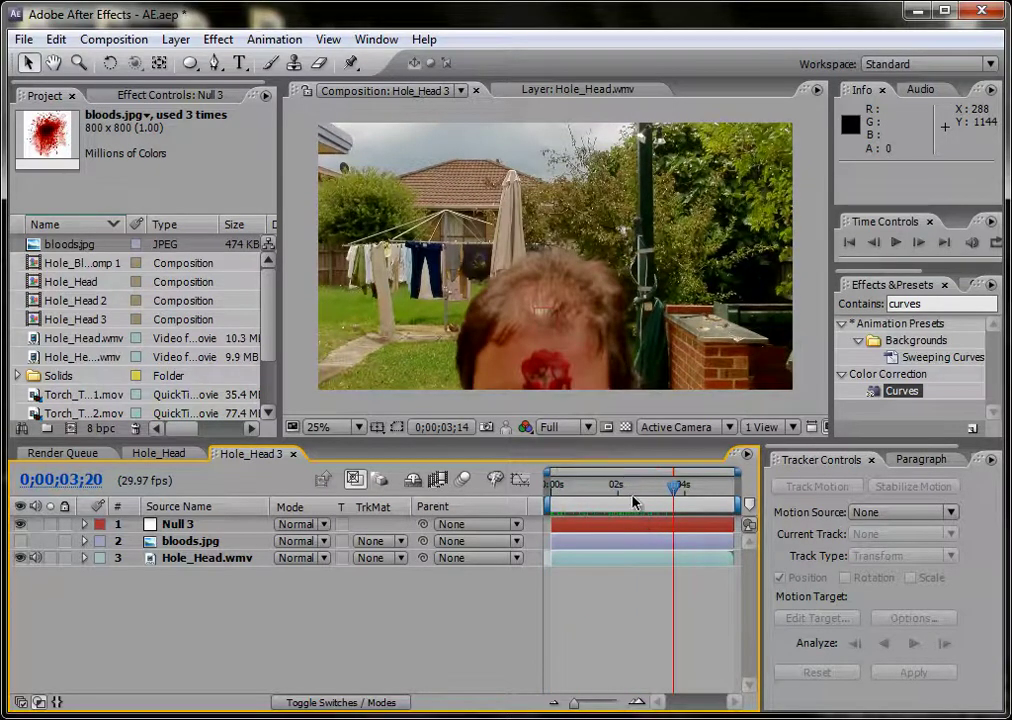
left_click_drag(628, 497, 615, 490)
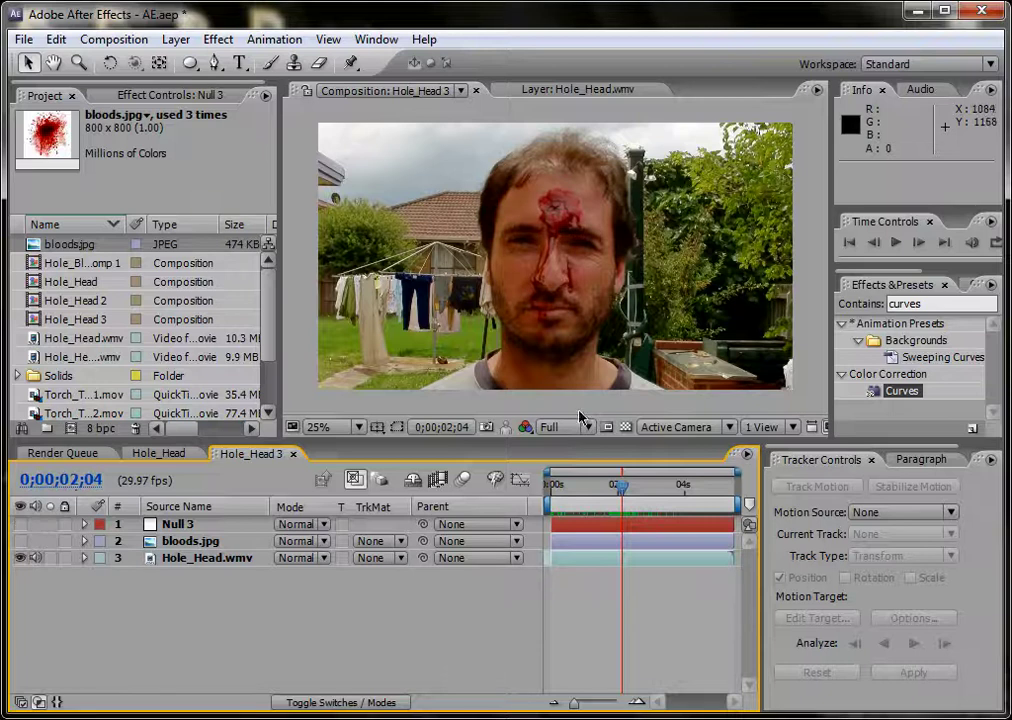
- End the work area at 0;00;03;07 and trim the composition to the work area
left_click_drag(627, 489, 658, 490)
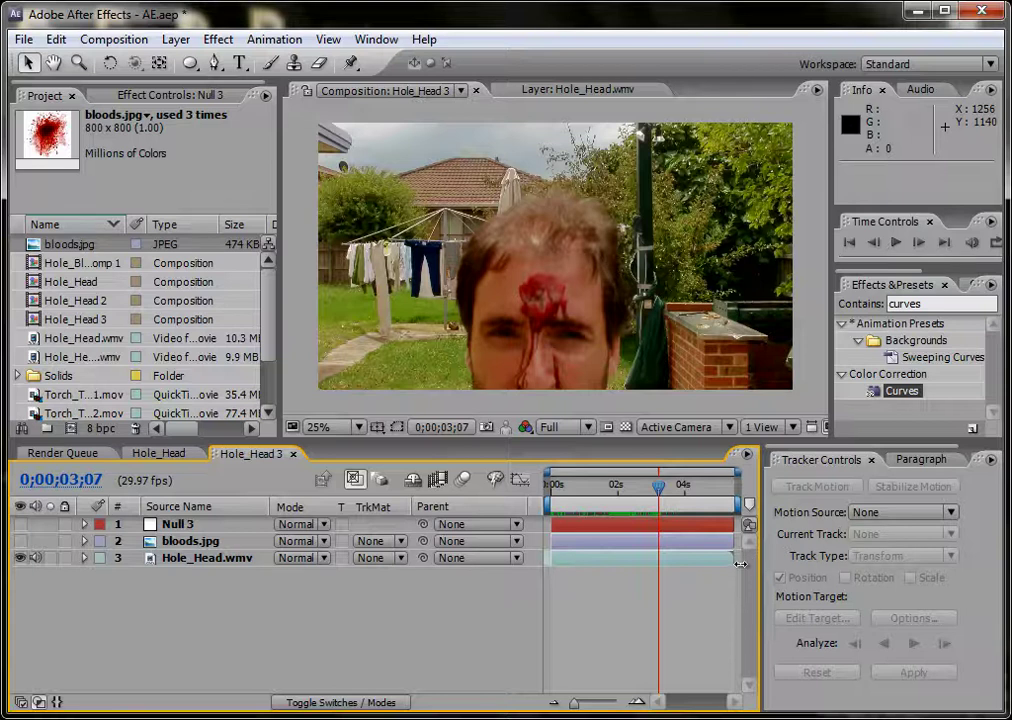
key("n")
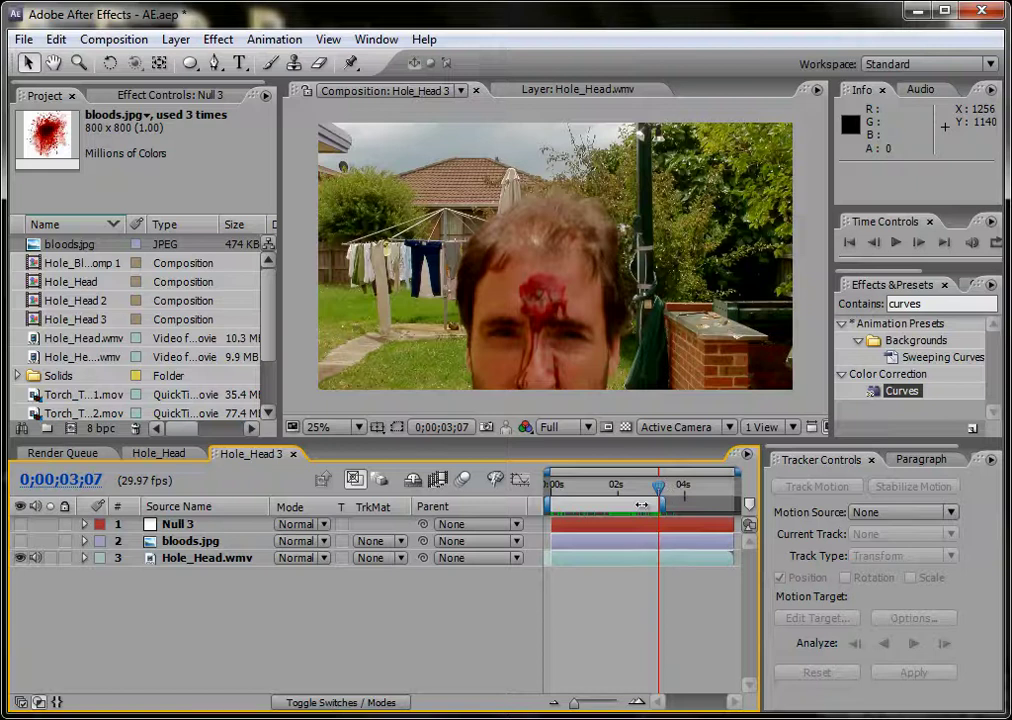
right_click(580, 512)
left_click(639, 566)
left_click_drag(708, 494, 766, 503)
- Move the current time to 0;00;01;04 and examine the forehead wound up close, undoing the accidental layer move
key("Home")
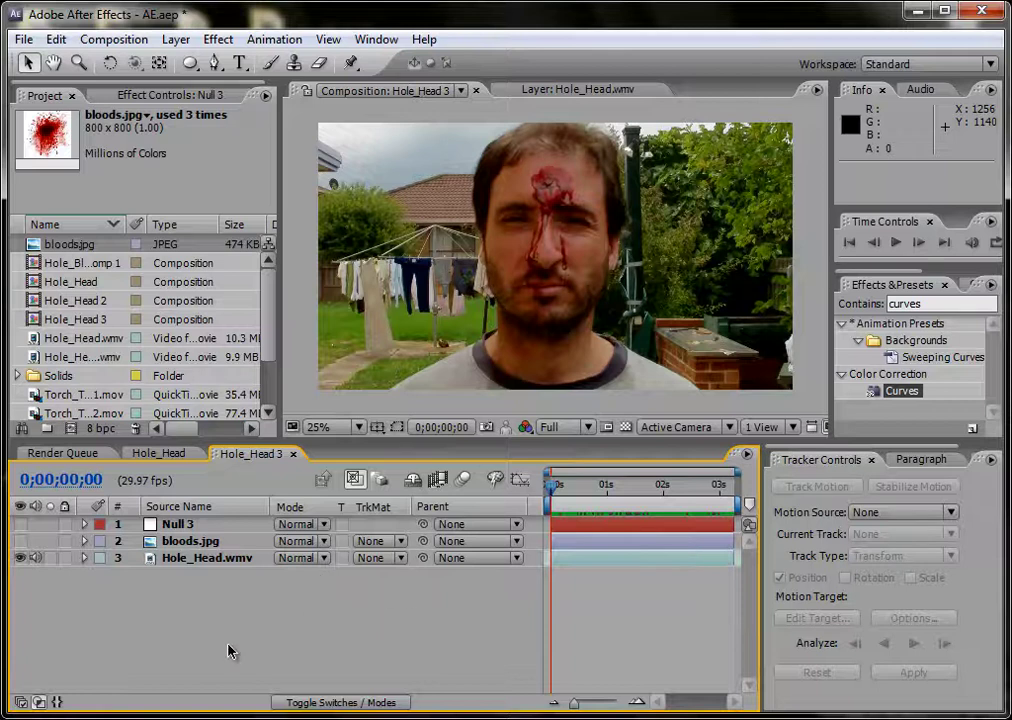
left_click_drag(553, 487, 615, 490)
key("slash")
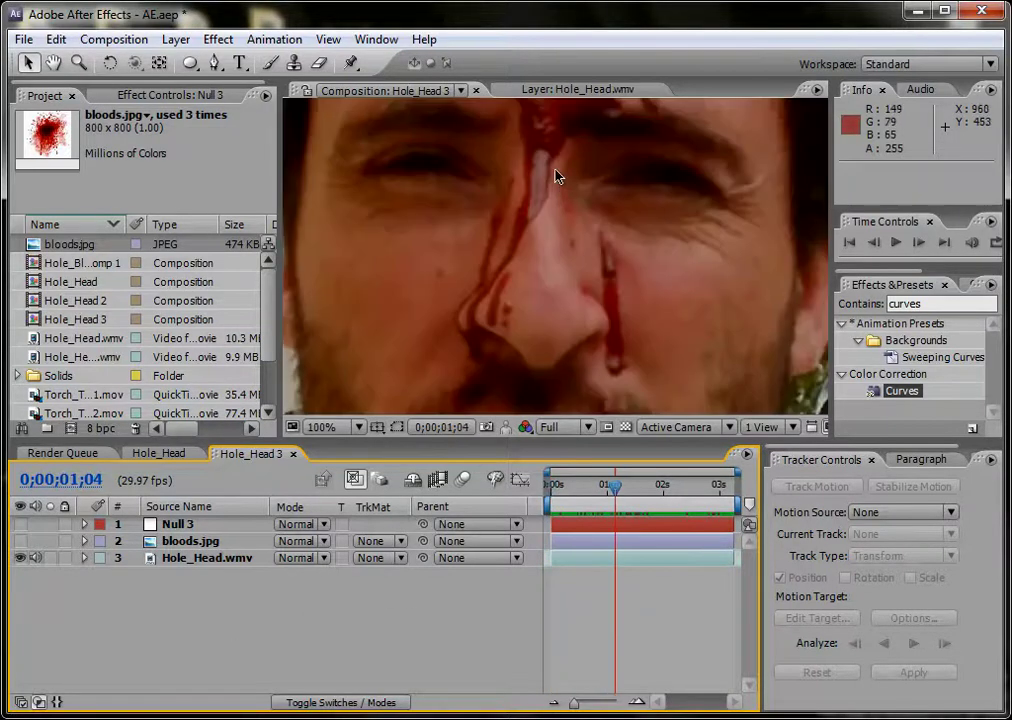
left_click_drag(565, 172, 677, 195)
key("ctrl+z")
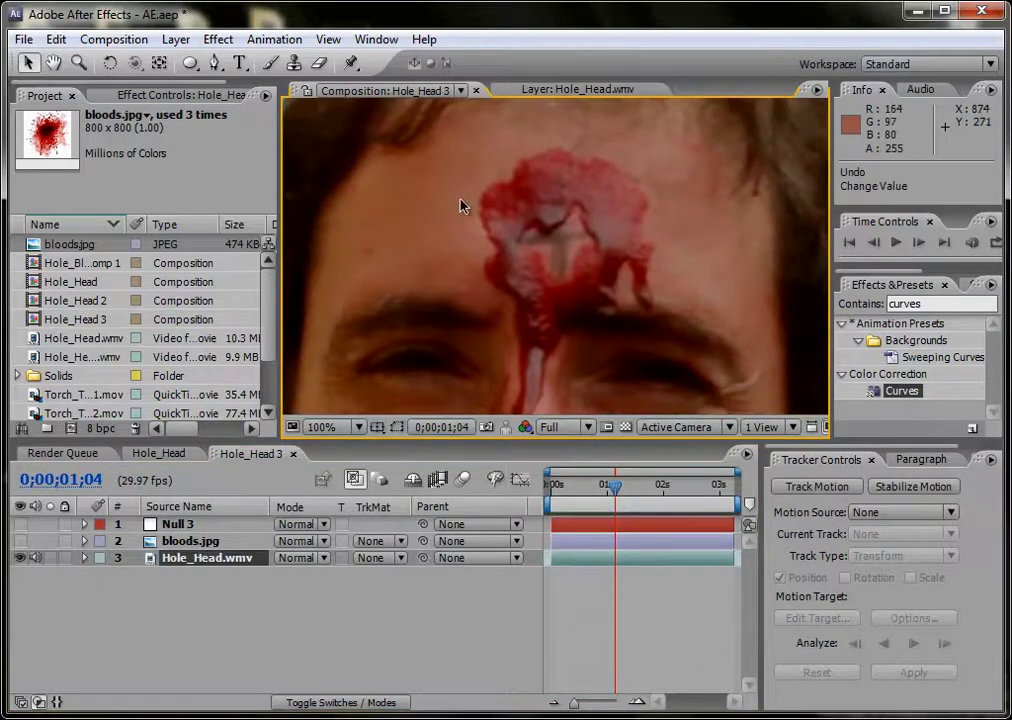
key("shift+slash")
key("h")
left_click_drag(572, 280, 580, 245)
left_click(287, 583)
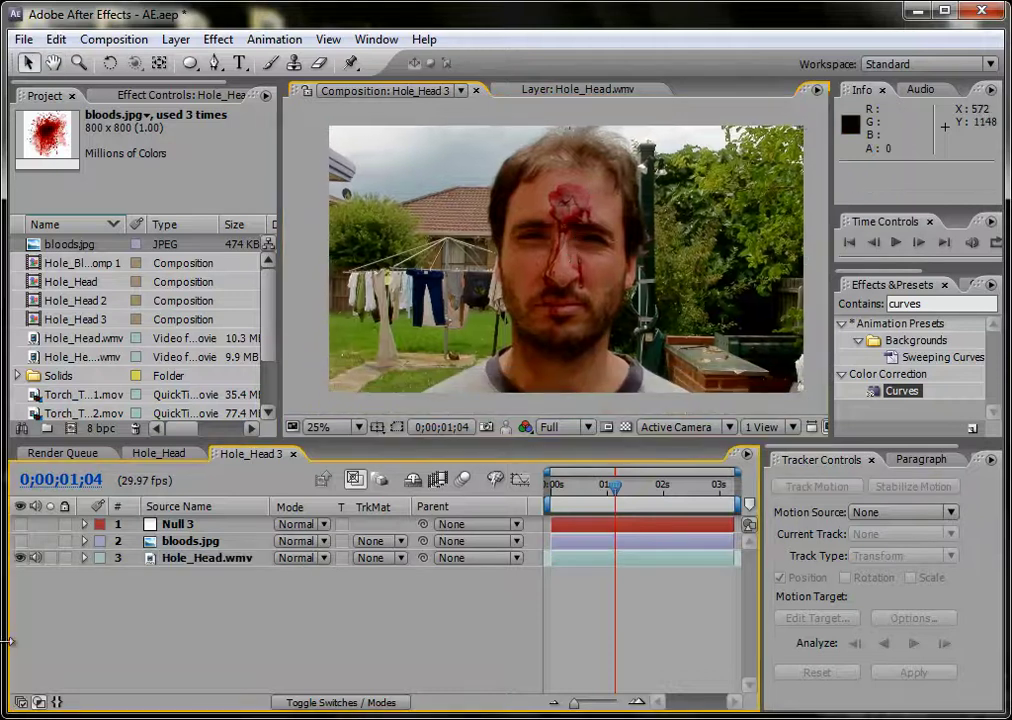
- Show the bloods.jpg layer and fit it over the forehead wound at position 968, 336, scaled to about a third of its size
left_click(20, 540)
left_click(195, 541)
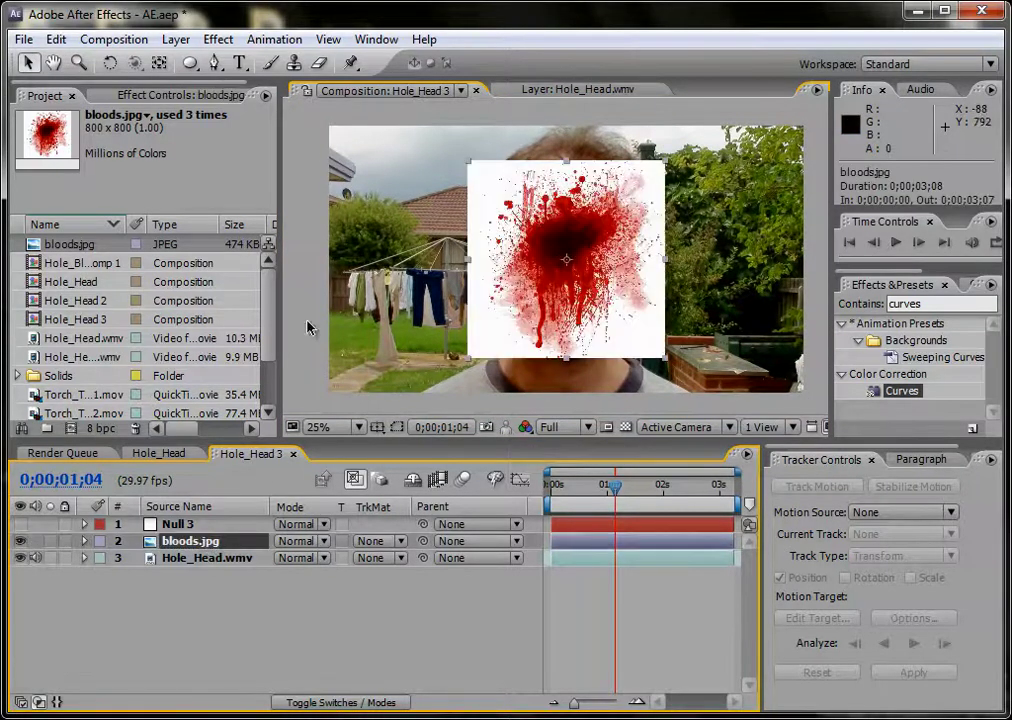
left_click(643, 196)
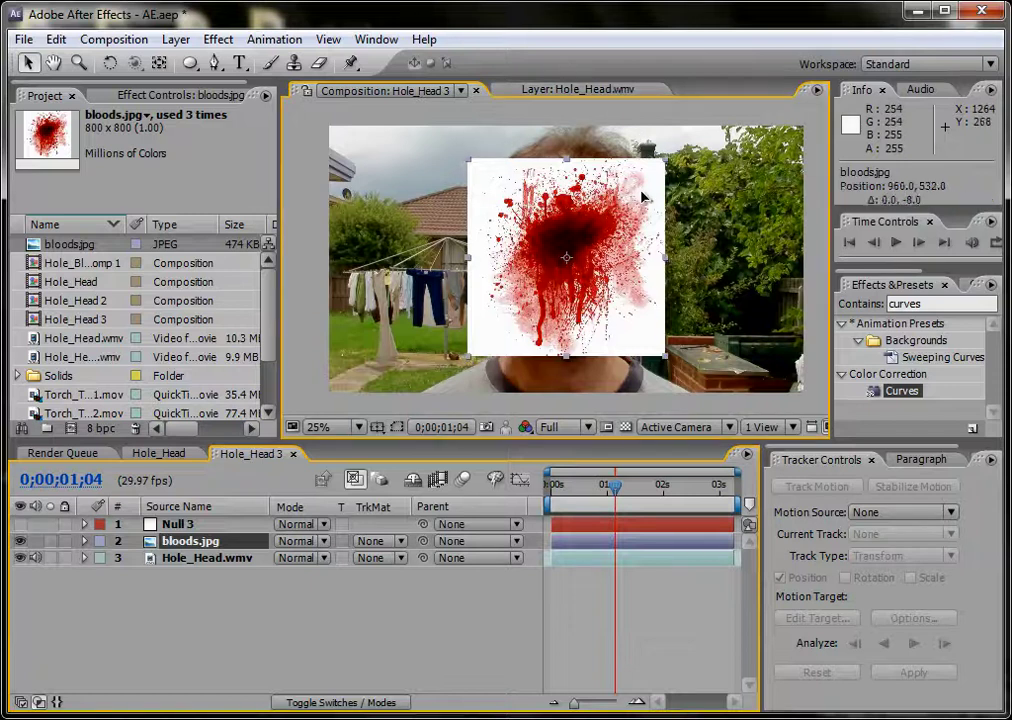
left_click_drag(643, 196, 645, 194)
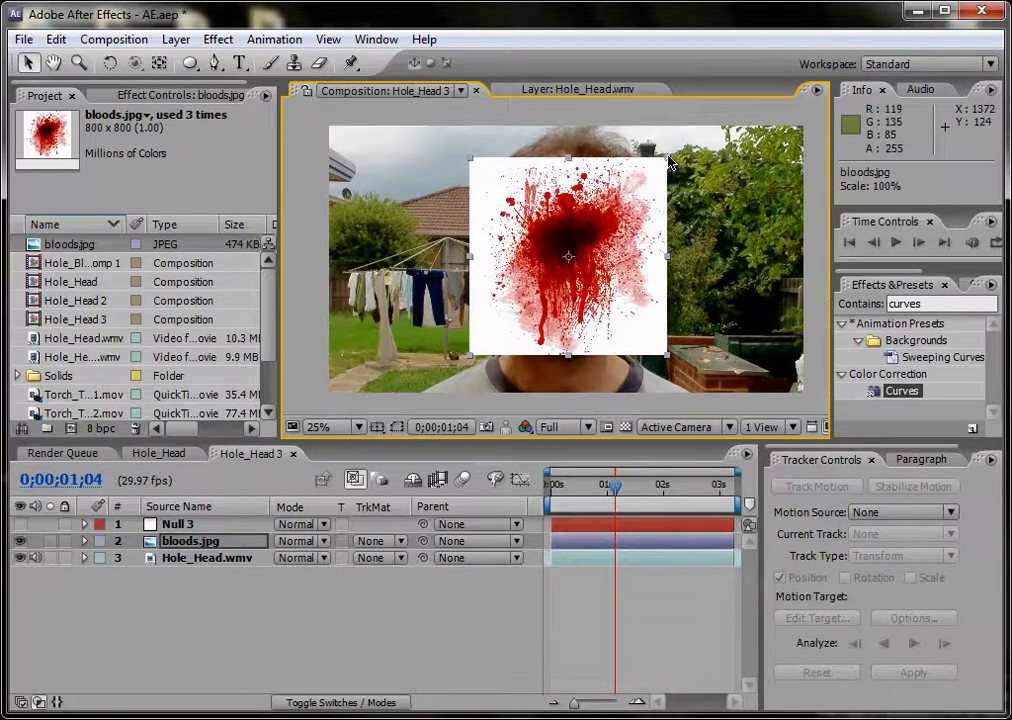
left_click_drag(668, 163, 602, 226)
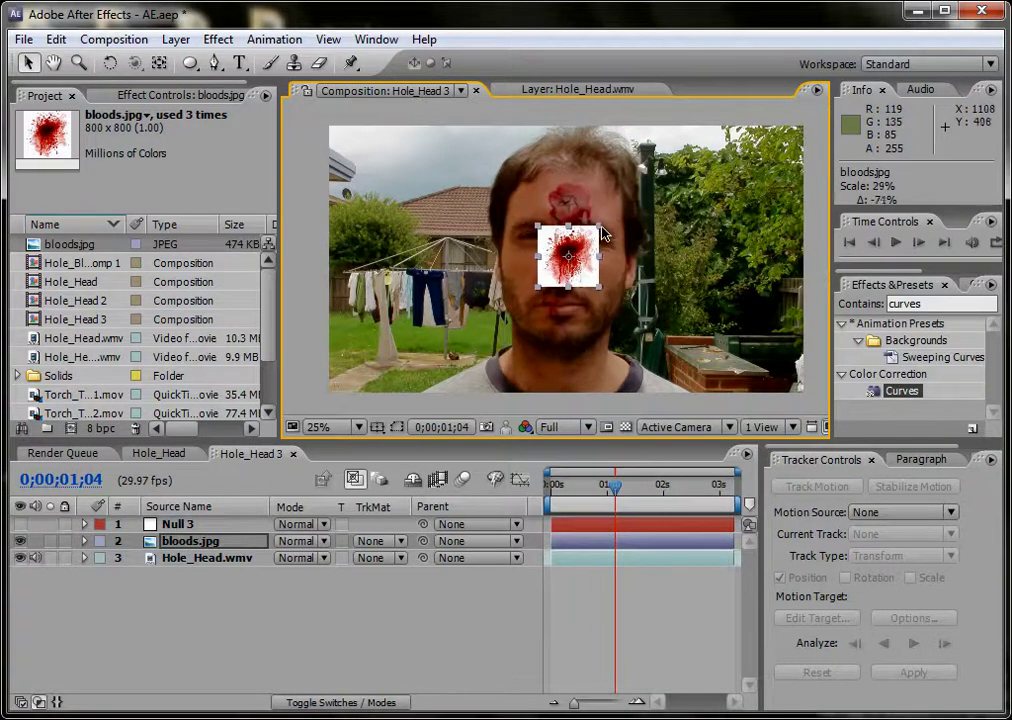
left_click_drag(589, 276, 578, 234)
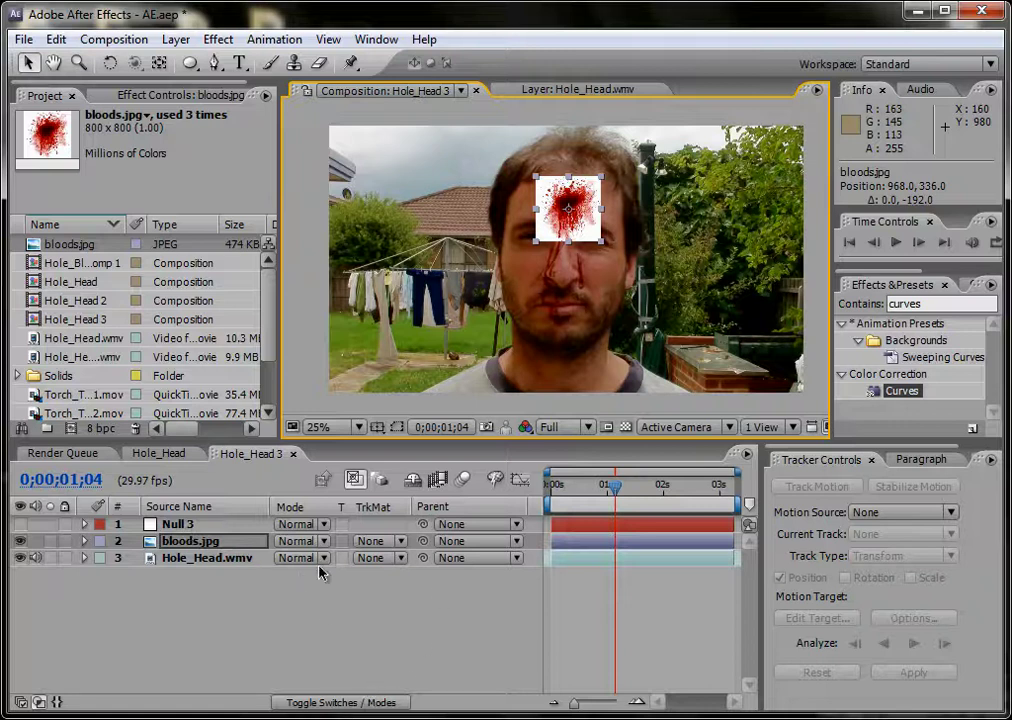
- Try the Darken blending mode on the bloods.jpg layer and check how it blends with the forehead
left_click(300, 703)
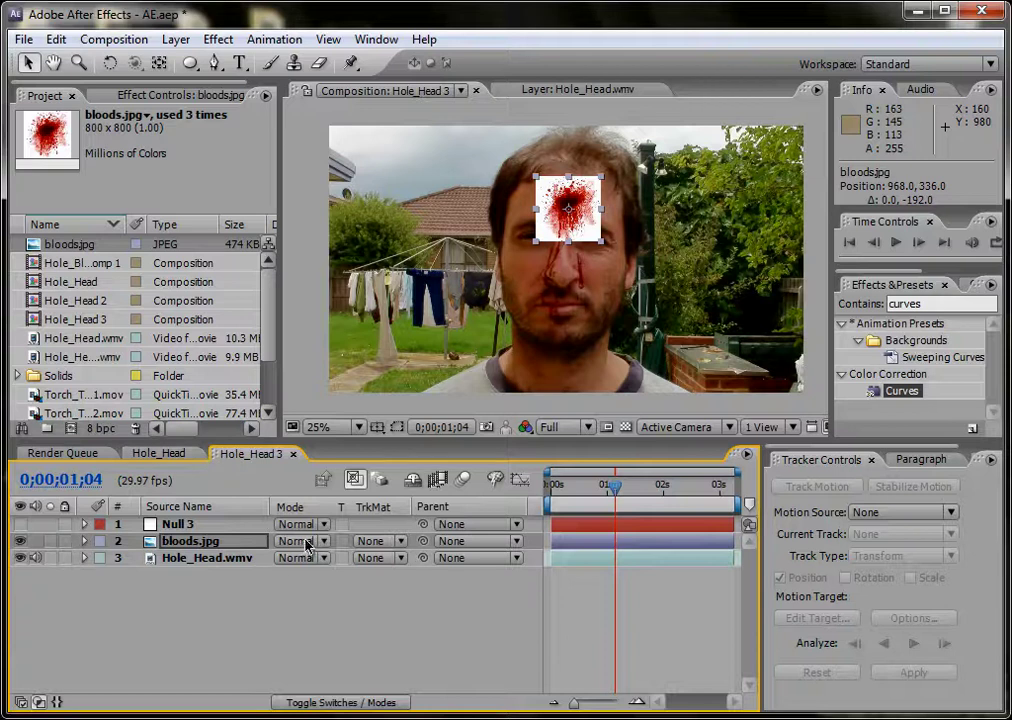
left_click(297, 543)
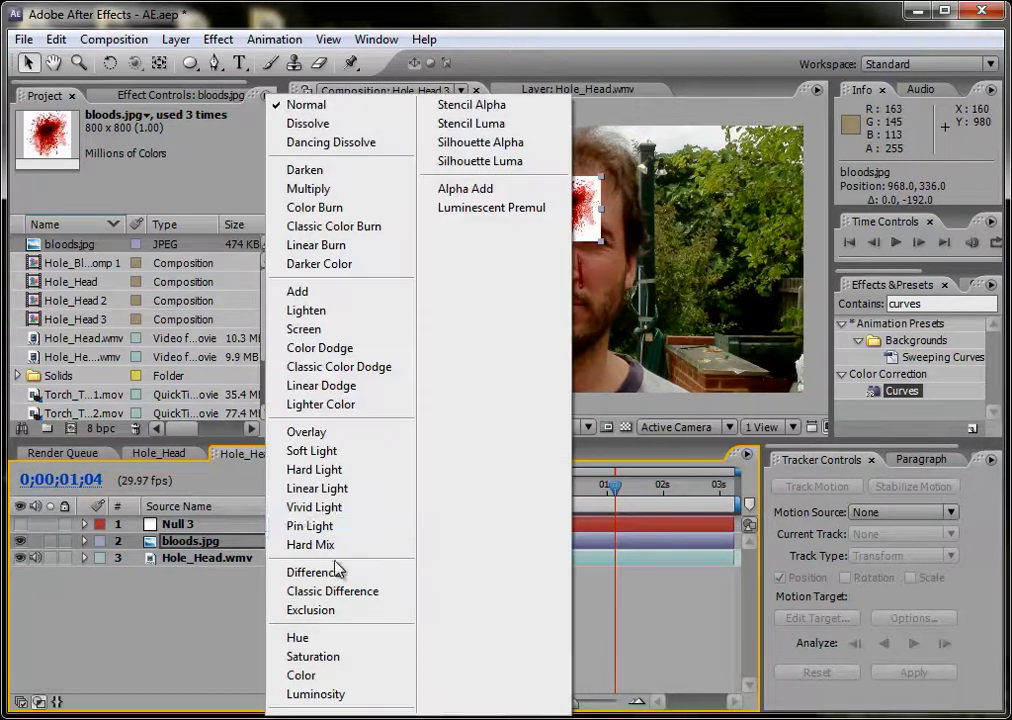
left_click(350, 172)
scroll(612, 260, "up", 1)
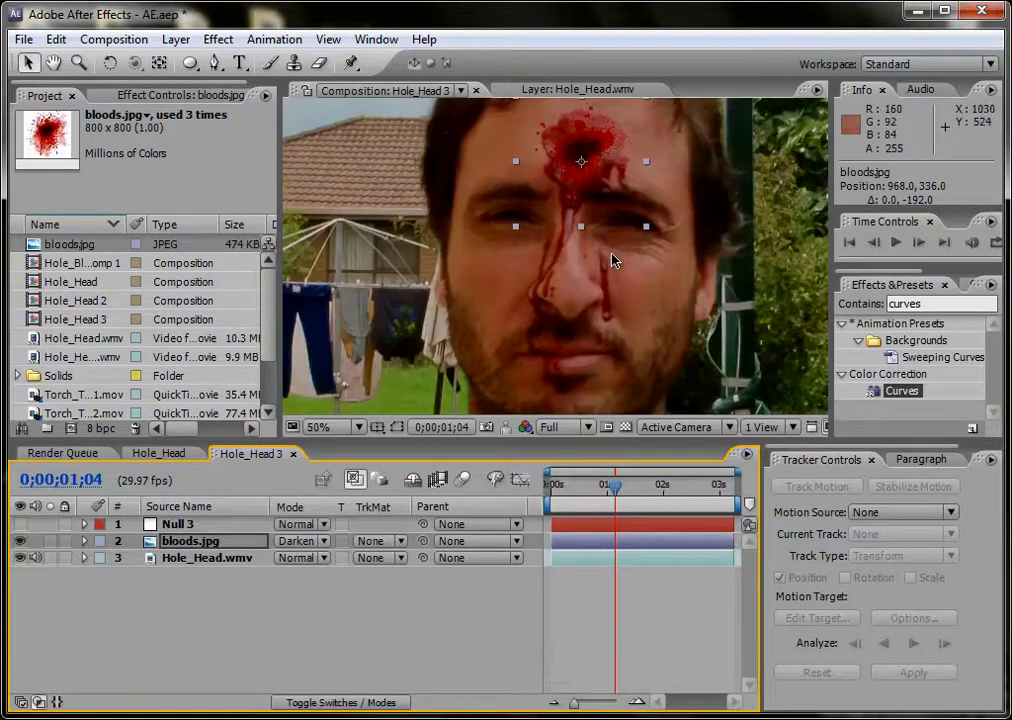
scroll(623, 278, "up", 1)
scroll(623, 283, "down", 2)
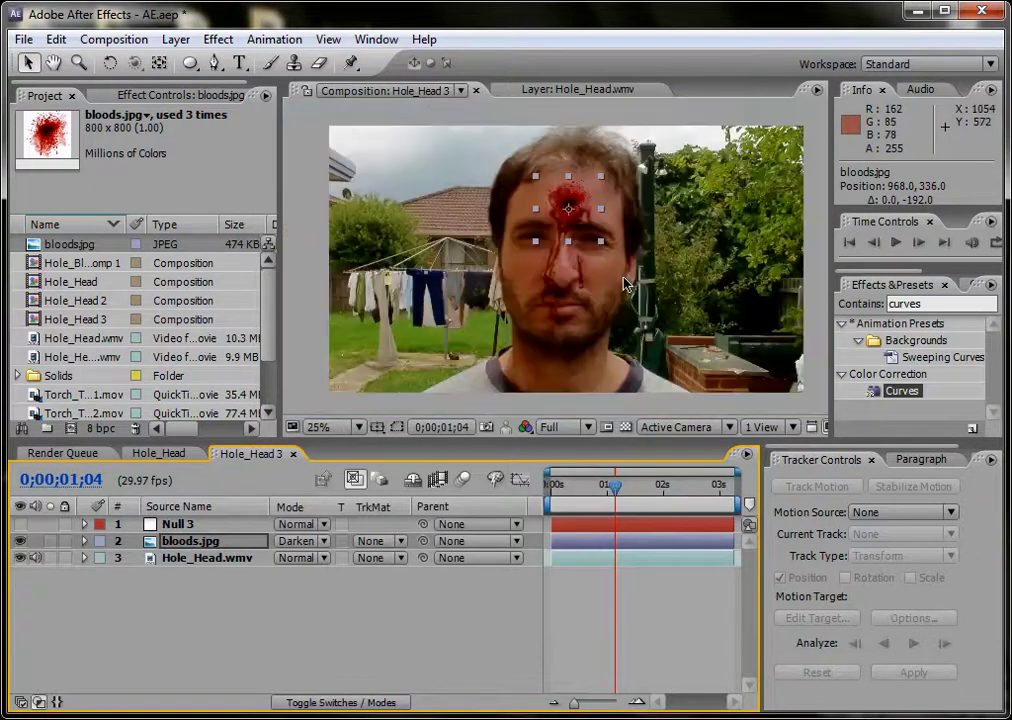
- Set the bloods.jpg layer's blending mode to Multiply and check the result on the forehead
left_click(320, 541)
left_click(316, 190)
scroll(555, 224, "up", 1)
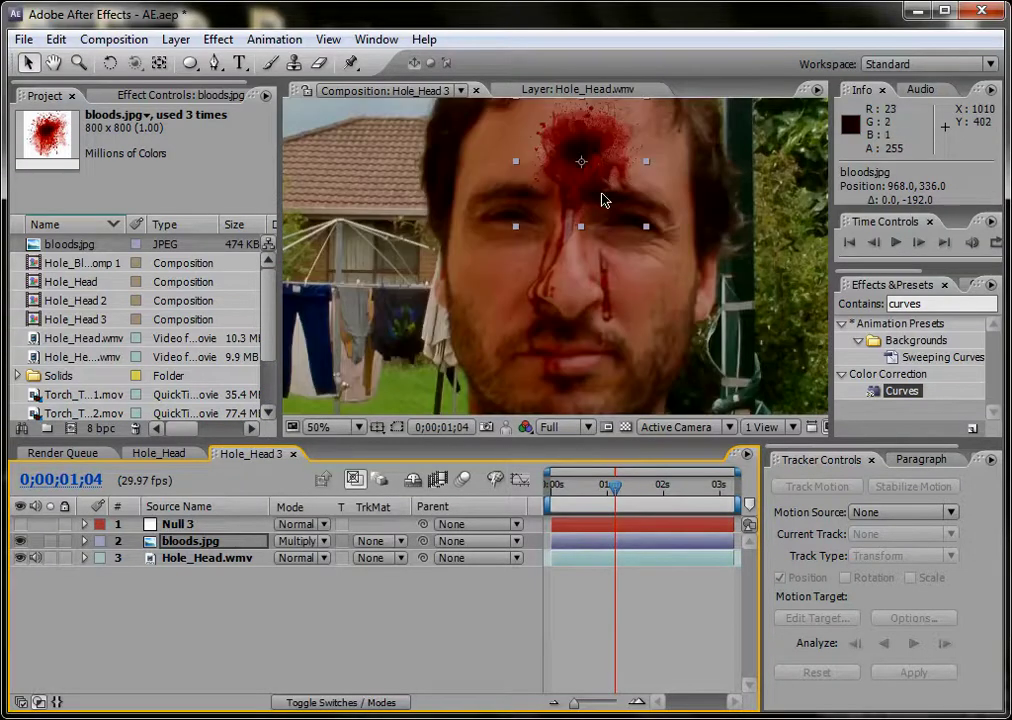
scroll(605, 199, "down", 1)
left_click(300, 543)
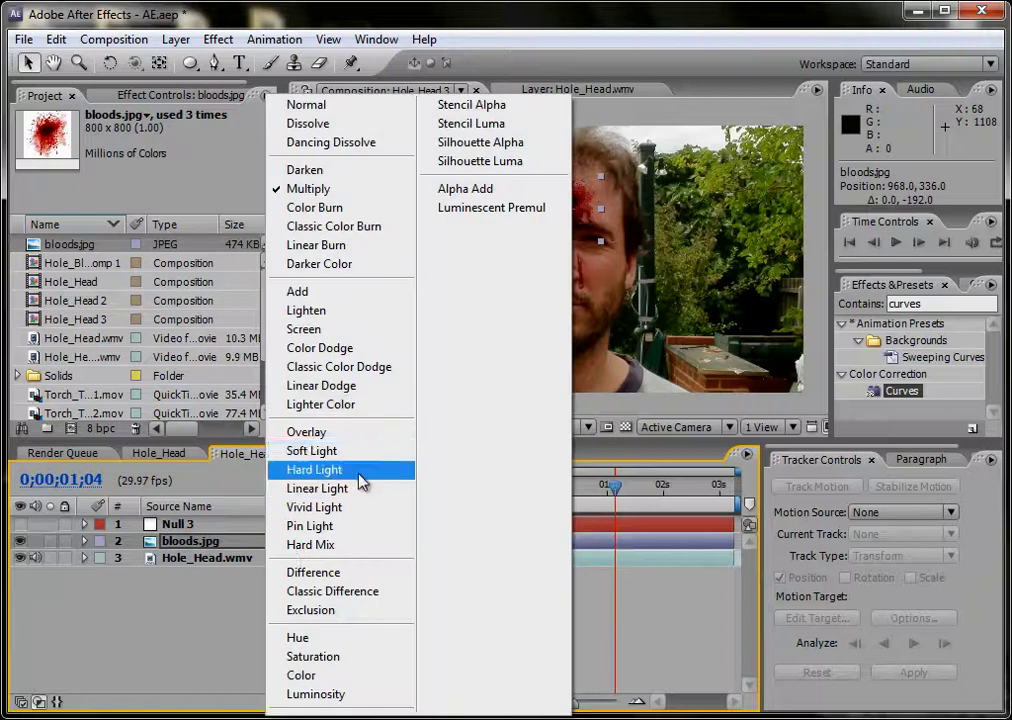
left_click(104, 635)
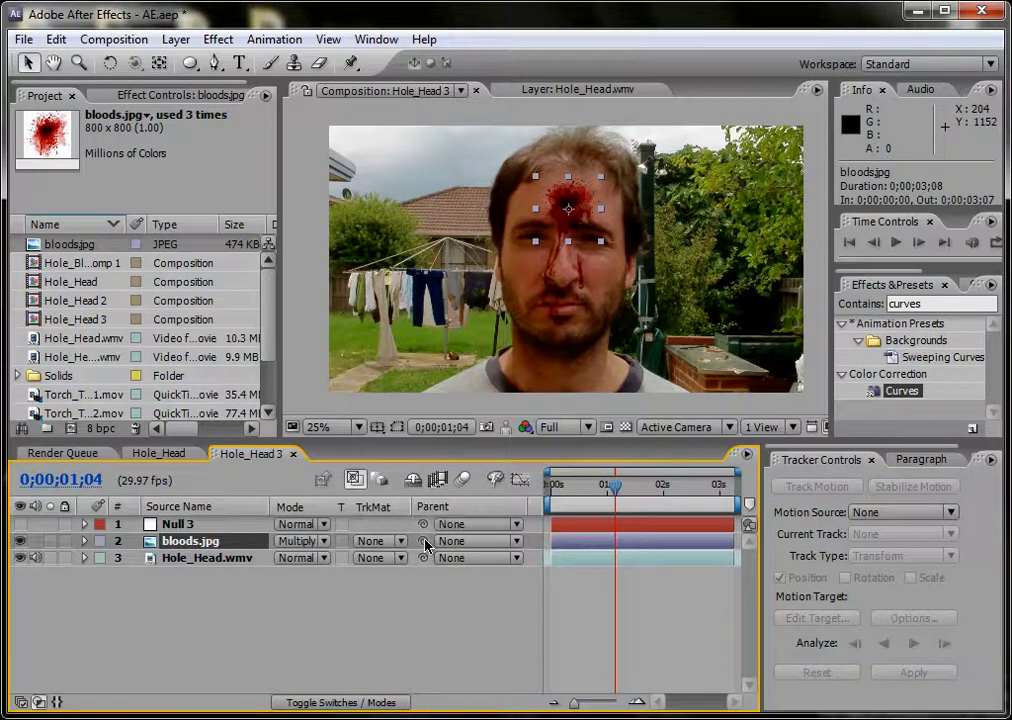
- Parent the bloods.jpg layer to Null 3 and scrub ahead to check how the splatter follows the head
left_click_drag(424, 541, 188, 527)
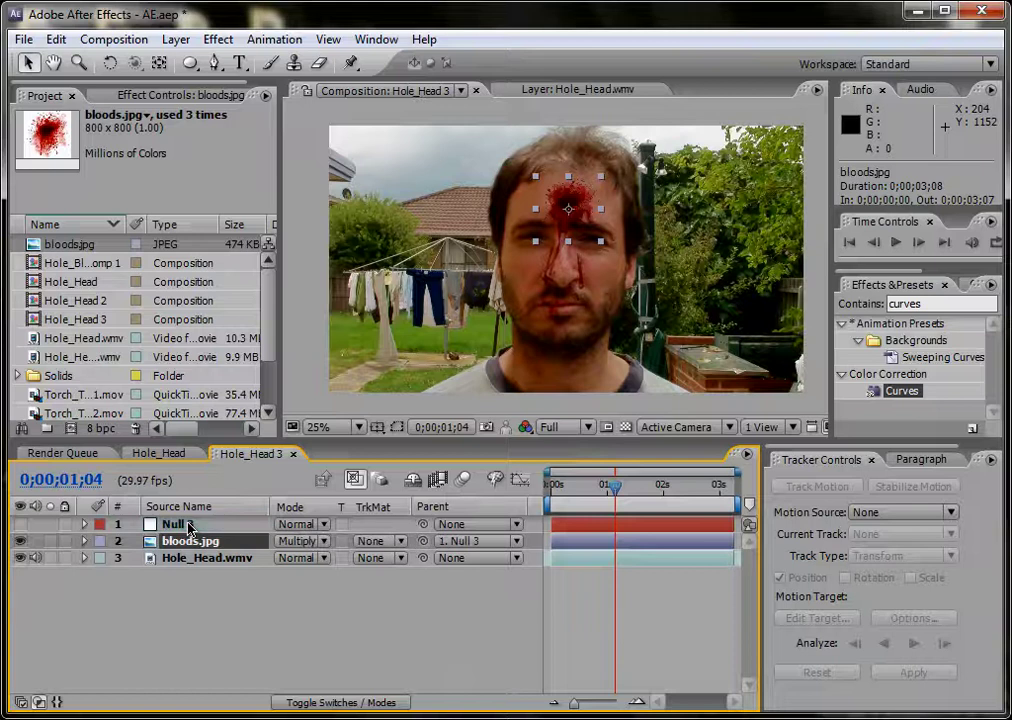
left_click(558, 600)
left_click_drag(614, 487, 697, 487)
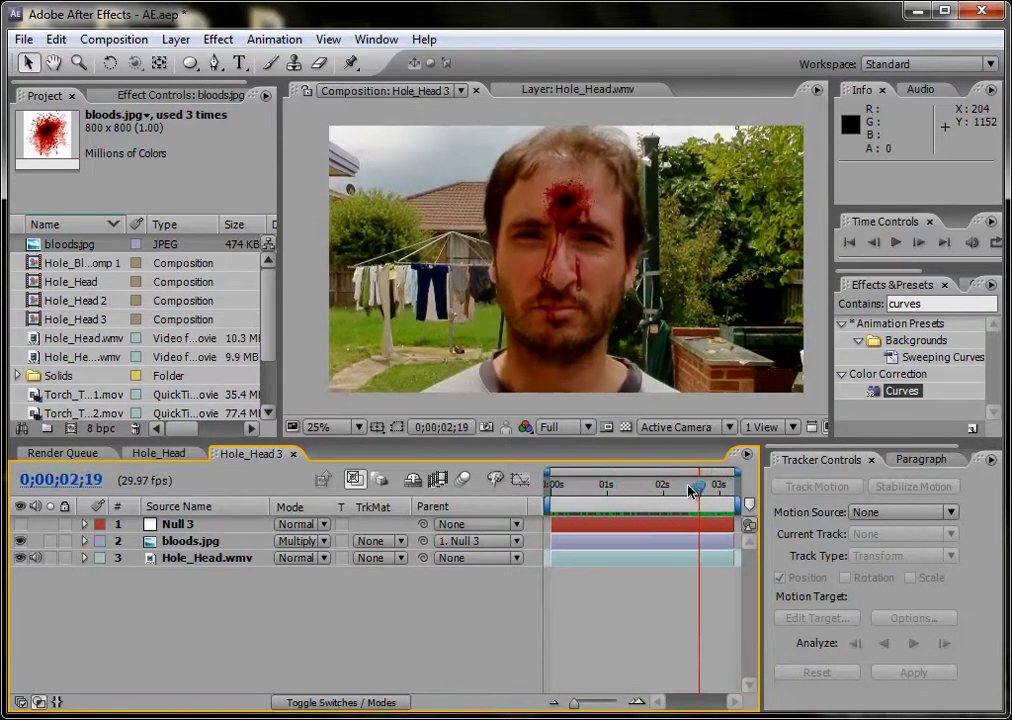
- End the work area at 0;00;02;19 and trim the composition to the work area
right_click(693, 505)
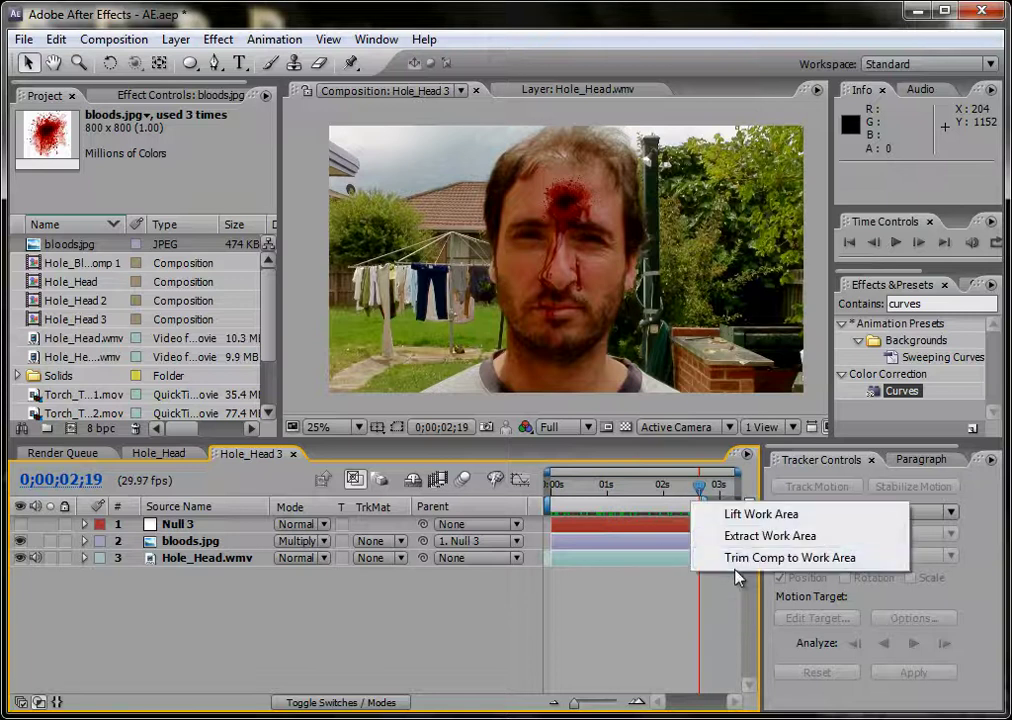
left_click(700, 558)
left_click_drag(552, 487, 464, 508)
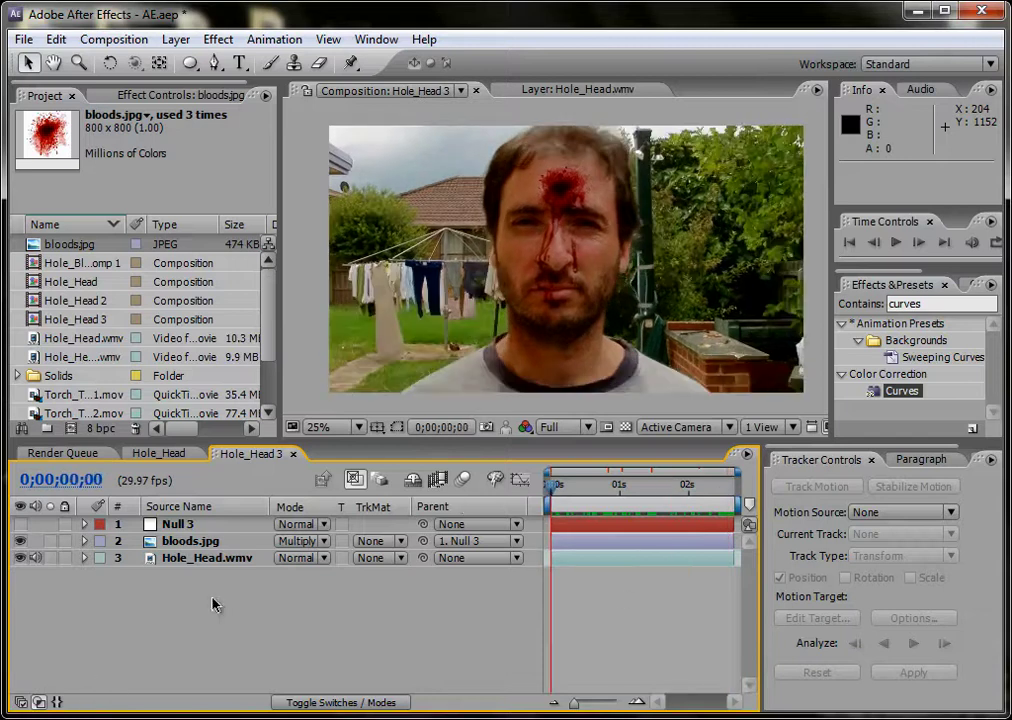
- Draw a closed Pen mask around the core of the blood splatter on the bloods.jpg layer and hide the mask outline
left_click(203, 541)
scroll(660, 218, "up", 4)
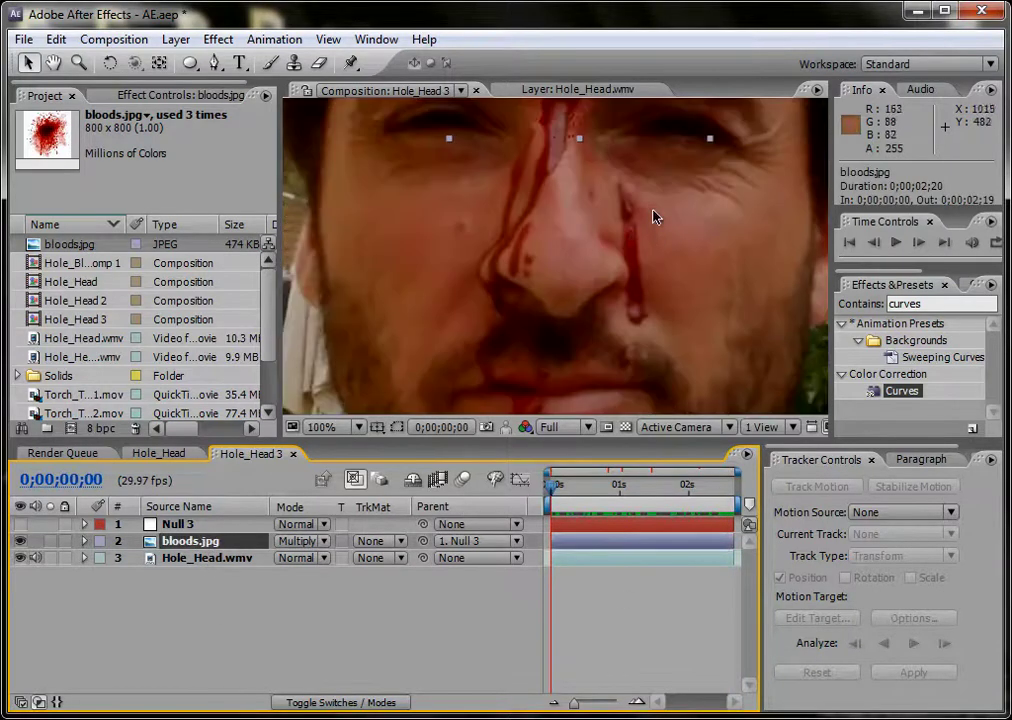
key("h")
left_click_drag(630, 238, 549, 310)
key("v")
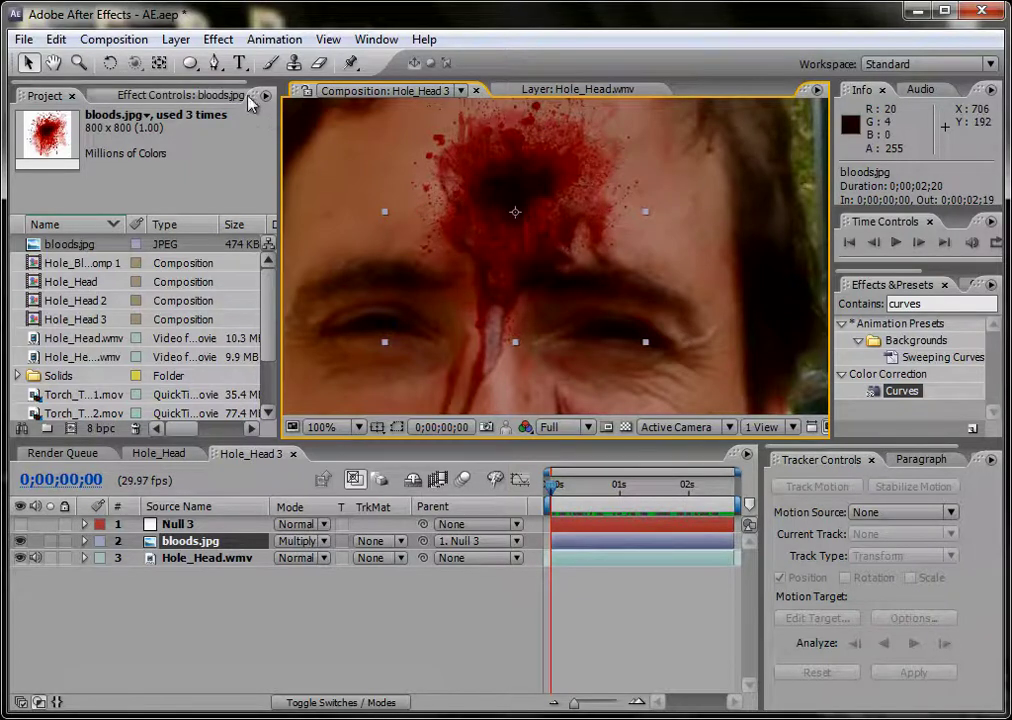
left_click(215, 63)
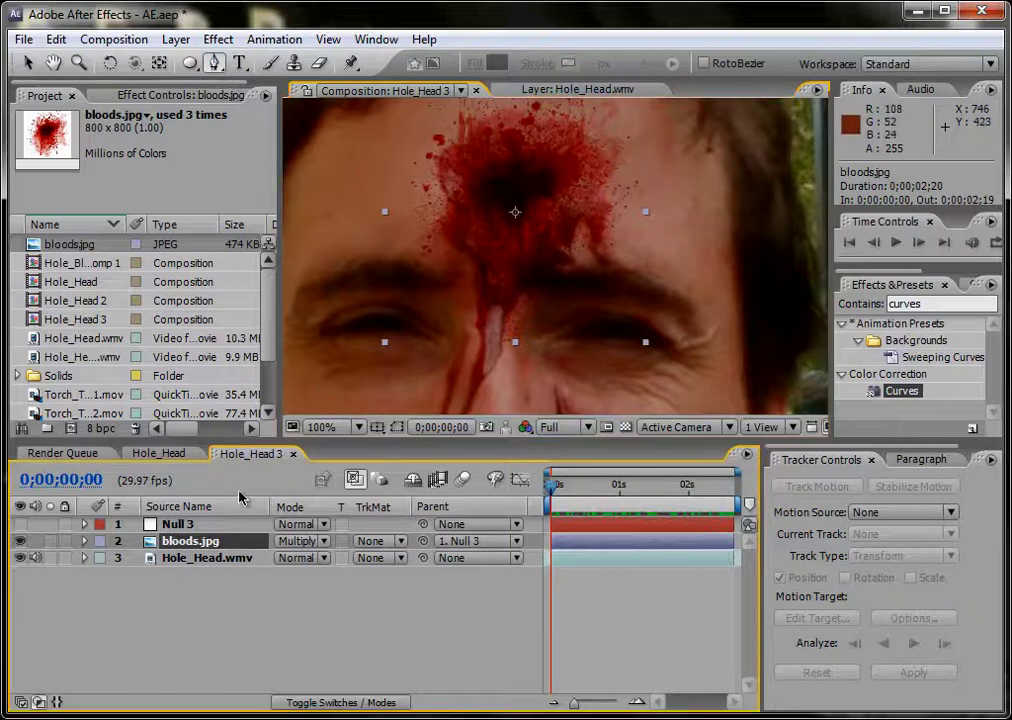
left_click(443, 186)
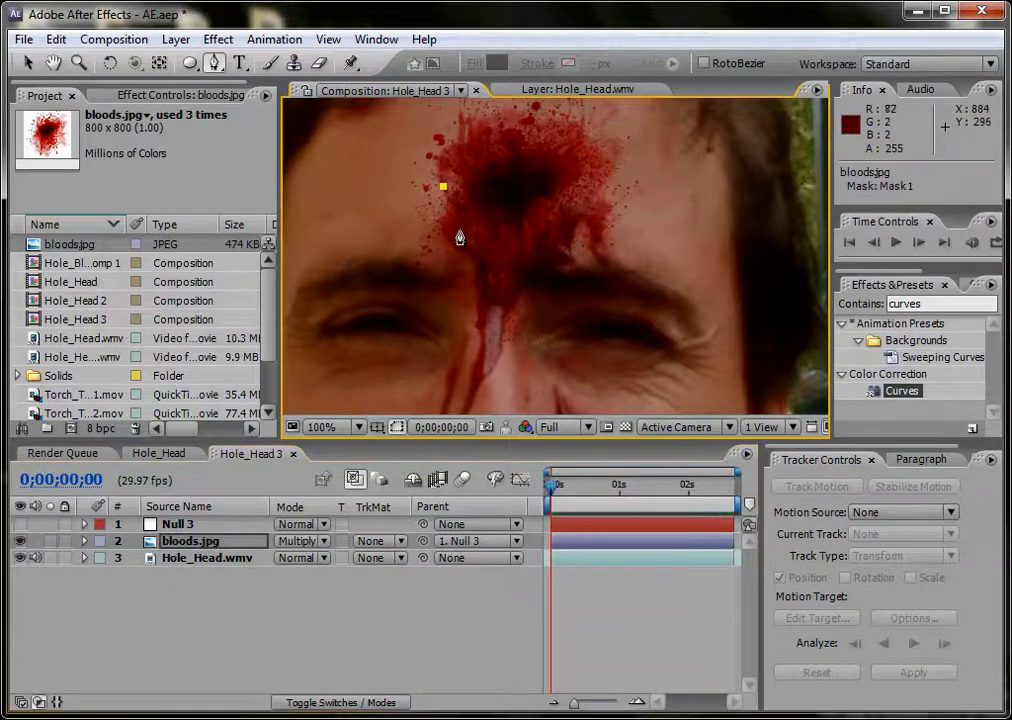
left_click_drag(458, 236, 466, 240)
left_click_drag(528, 252, 536, 254)
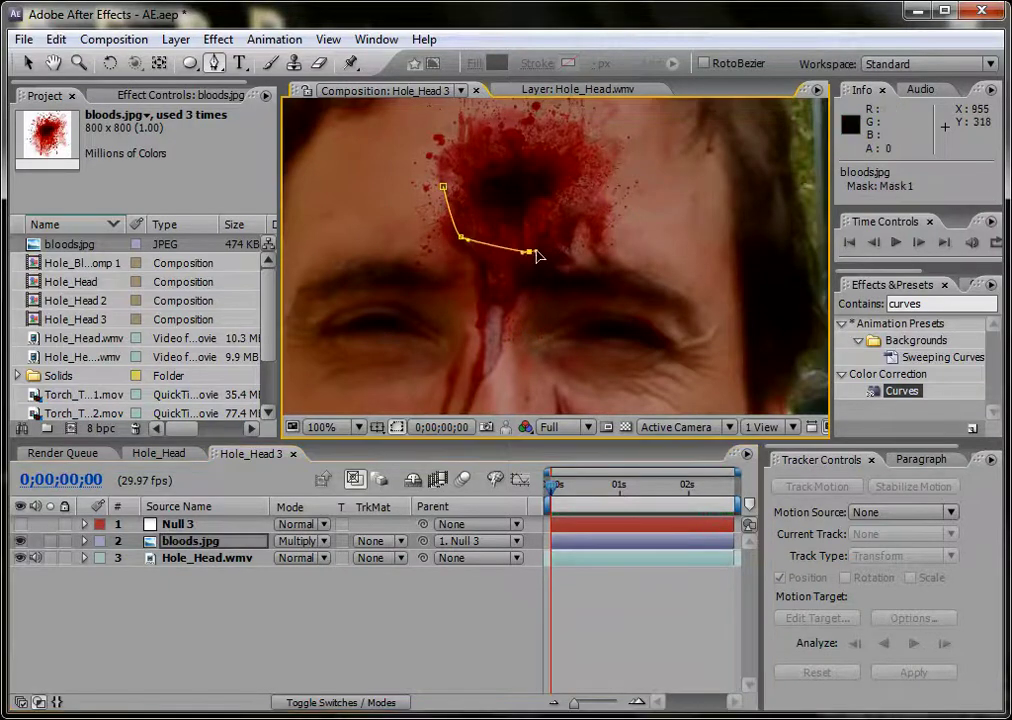
left_click_drag(575, 219, 589, 206)
left_click(597, 158)
left_click_drag(563, 121, 543, 113)
left_click_drag(463, 133, 443, 160)
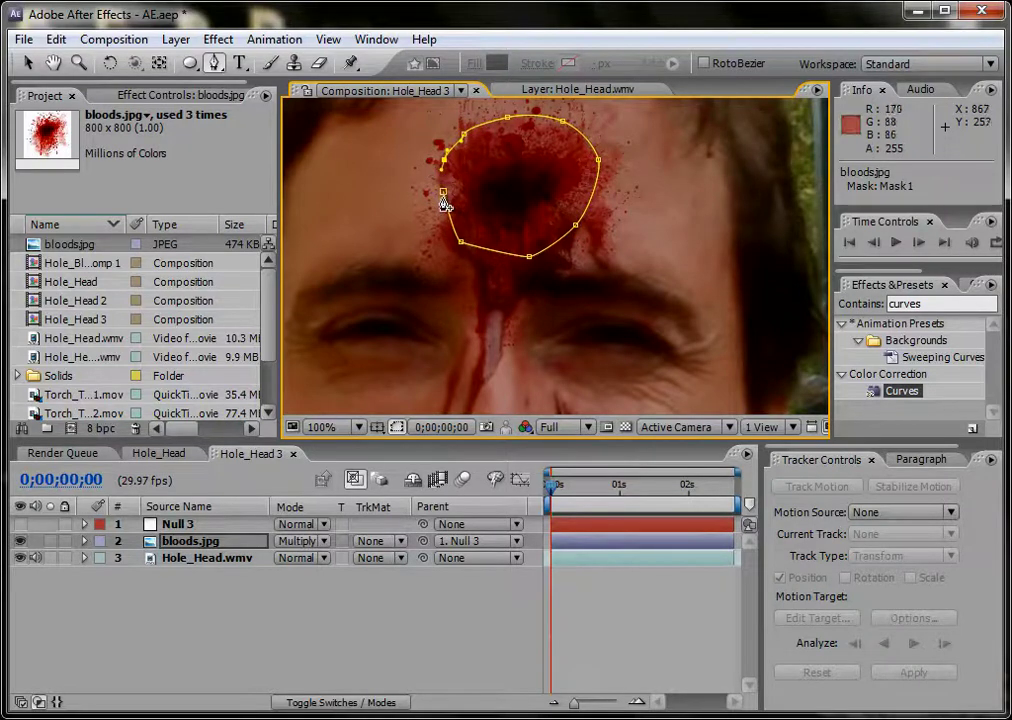
left_click(444, 195)
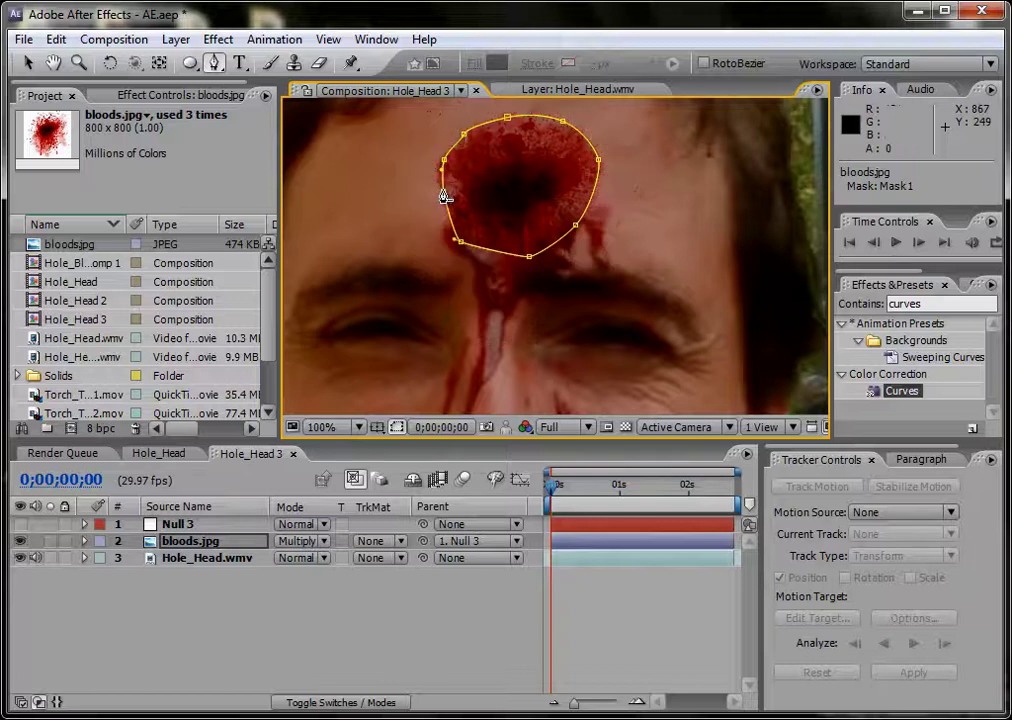
left_click(396, 428)
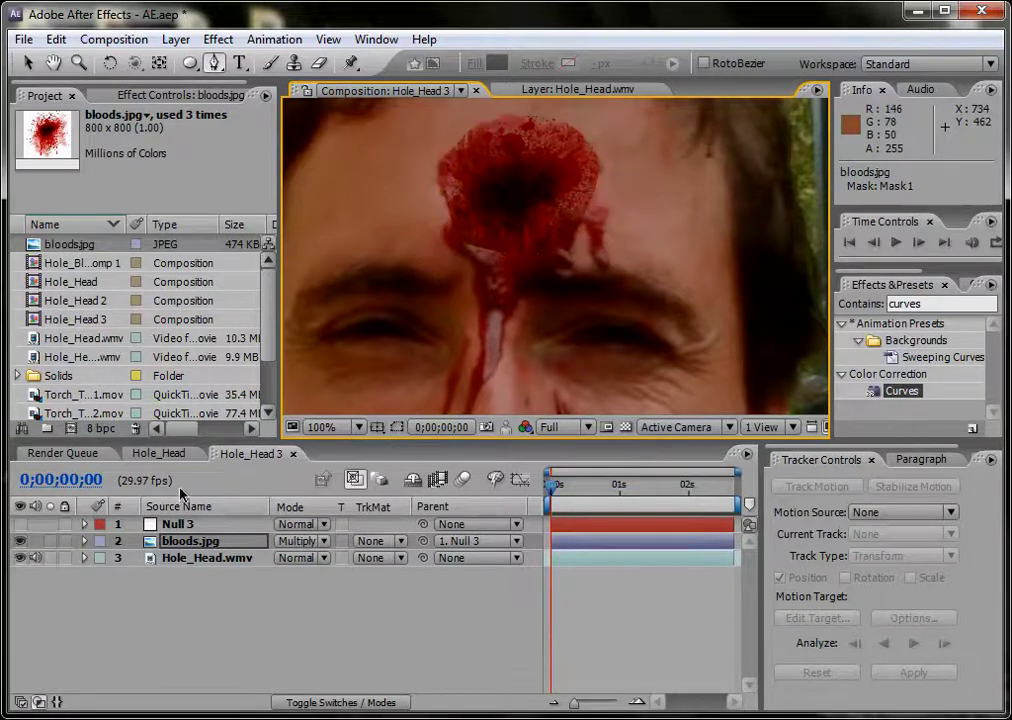
- Set the Mask Feather of the bloods.jpg mask to 126 pixels and collapse the layer's properties
left_click(172, 557)
left_click(188, 545)
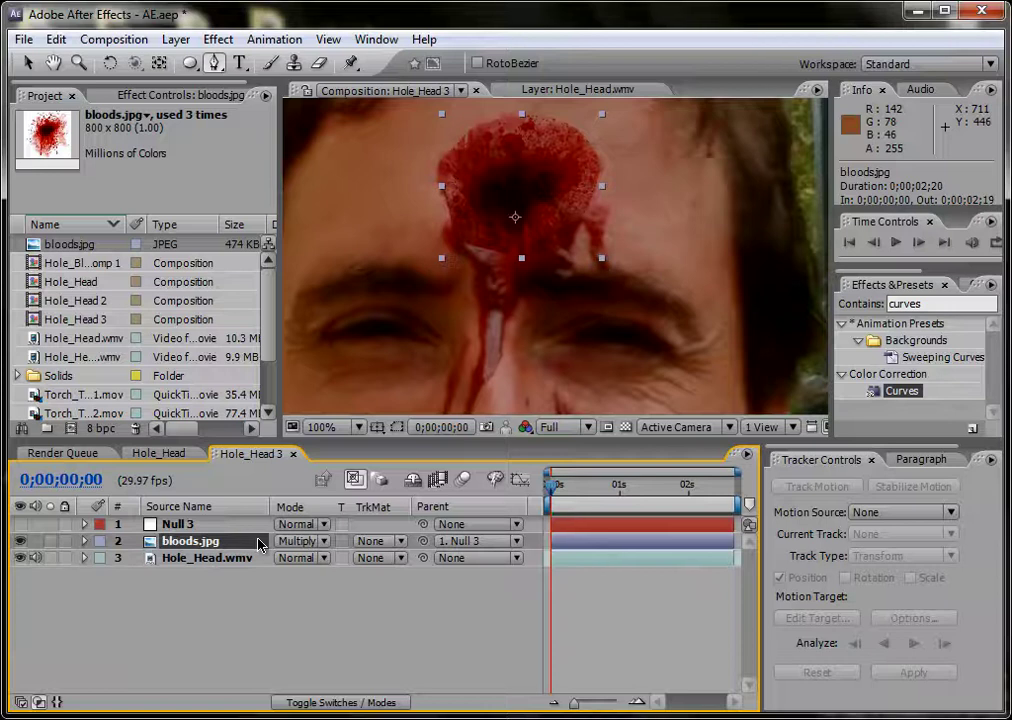
key("f")
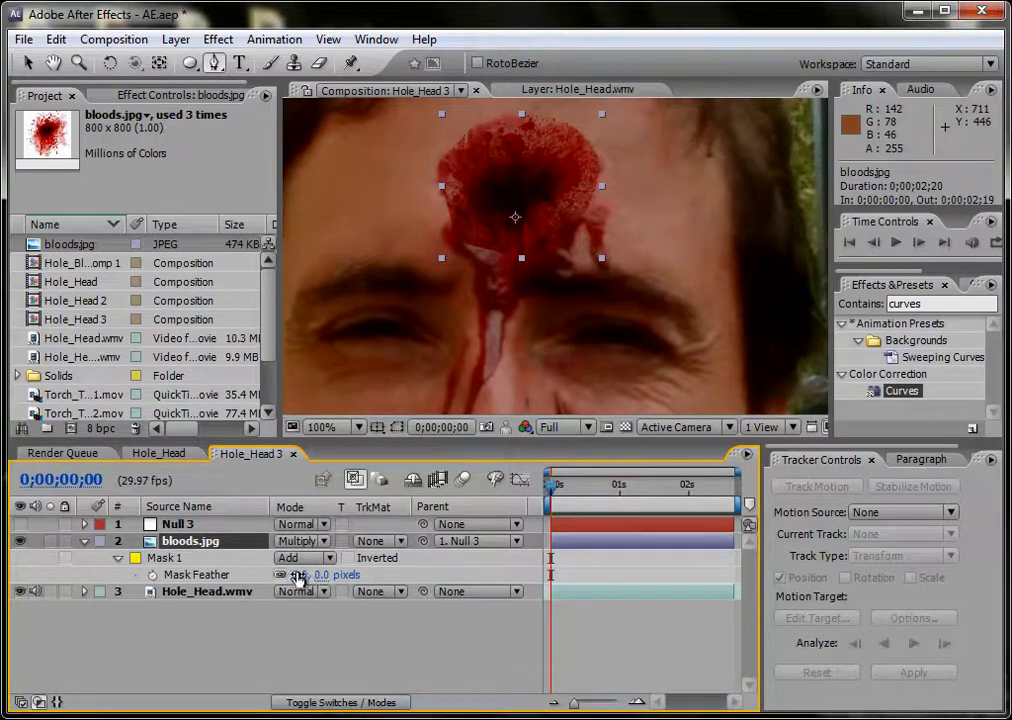
left_click_drag(298, 575, 393, 554)
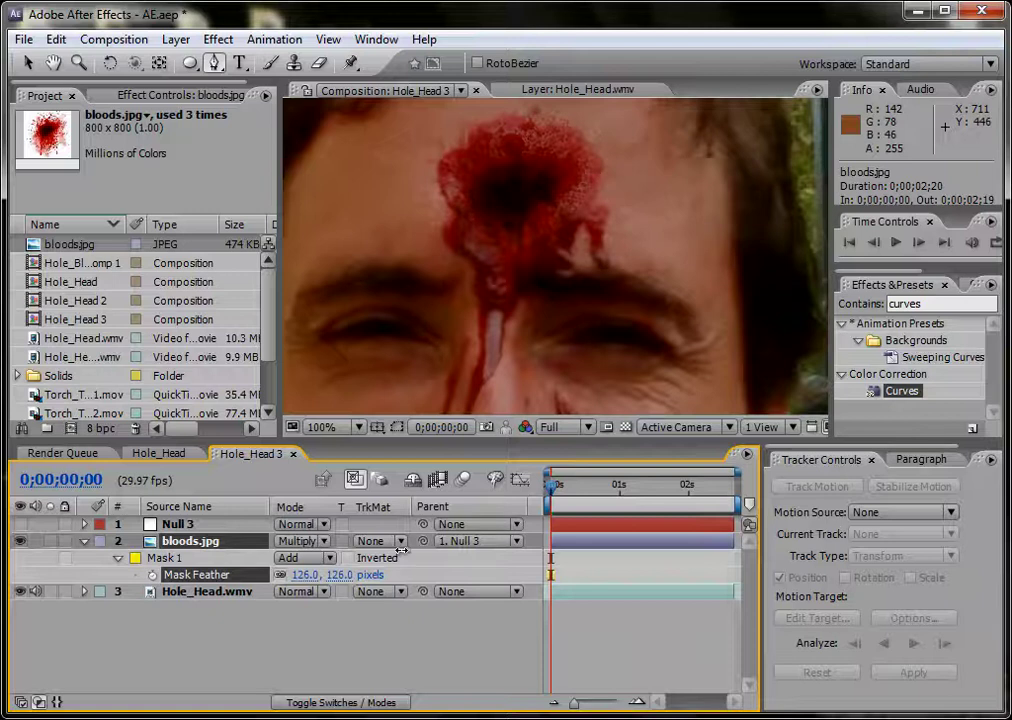
left_click(126, 556)
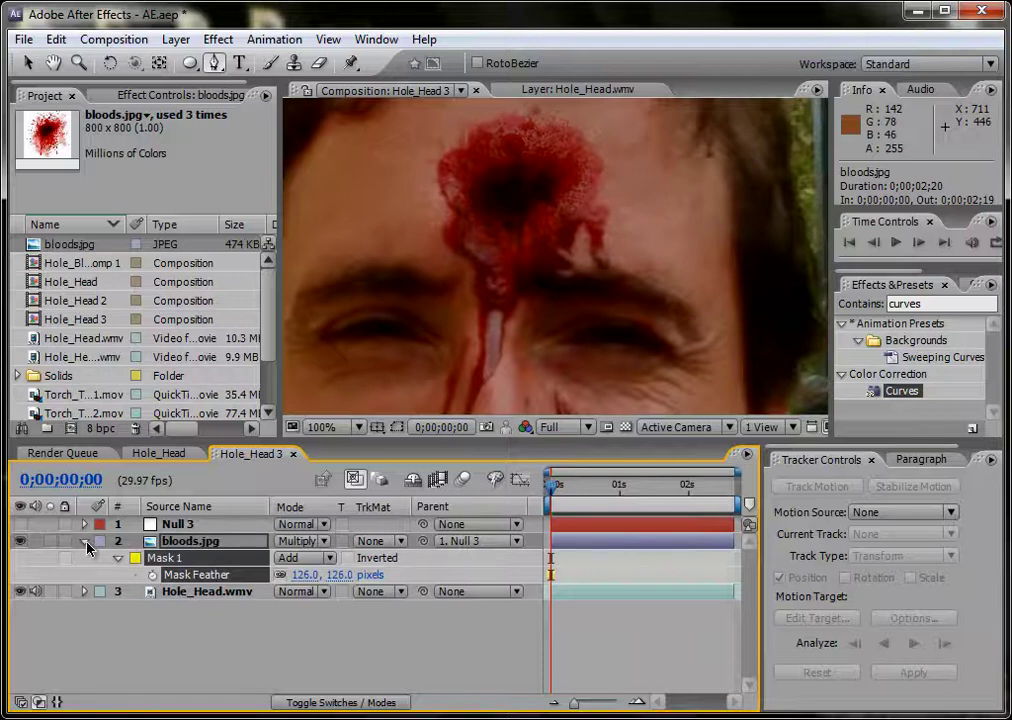
left_click(84, 541)
- Examine the feathered blood splatter at 100% and 25% magnification to judge how it blends with the face
key("comma")
key("comma")
left_click_drag(545, 314, 520, 246)
key("space")
left_click_drag(410, 221, 380, 208)
key("slash")
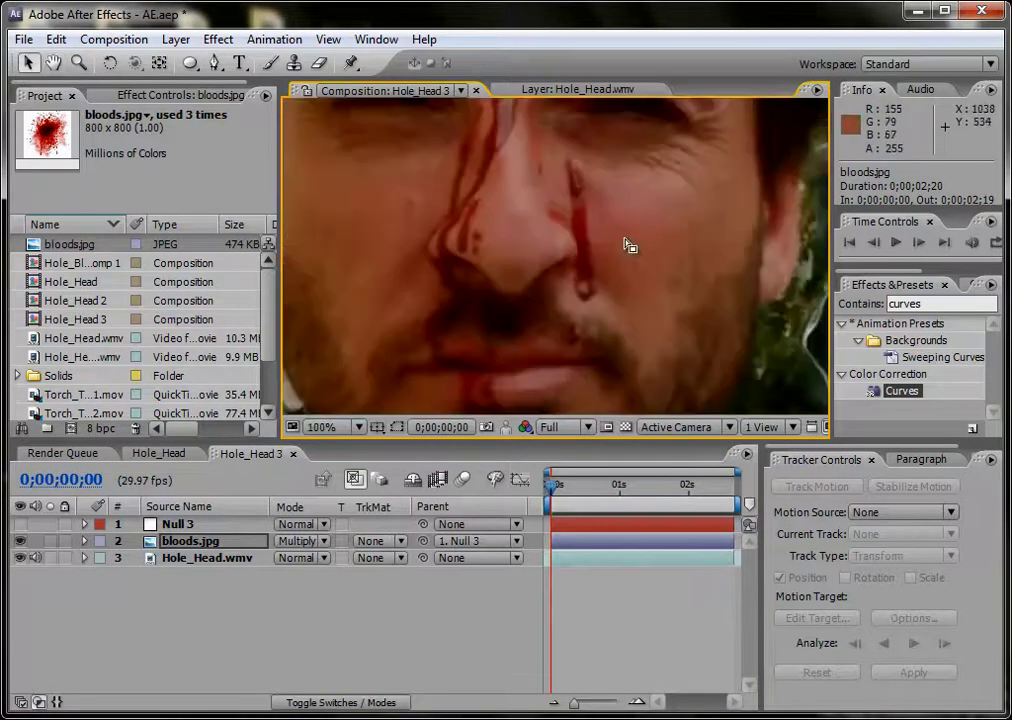
left_click_drag(578, 190, 580, 301)
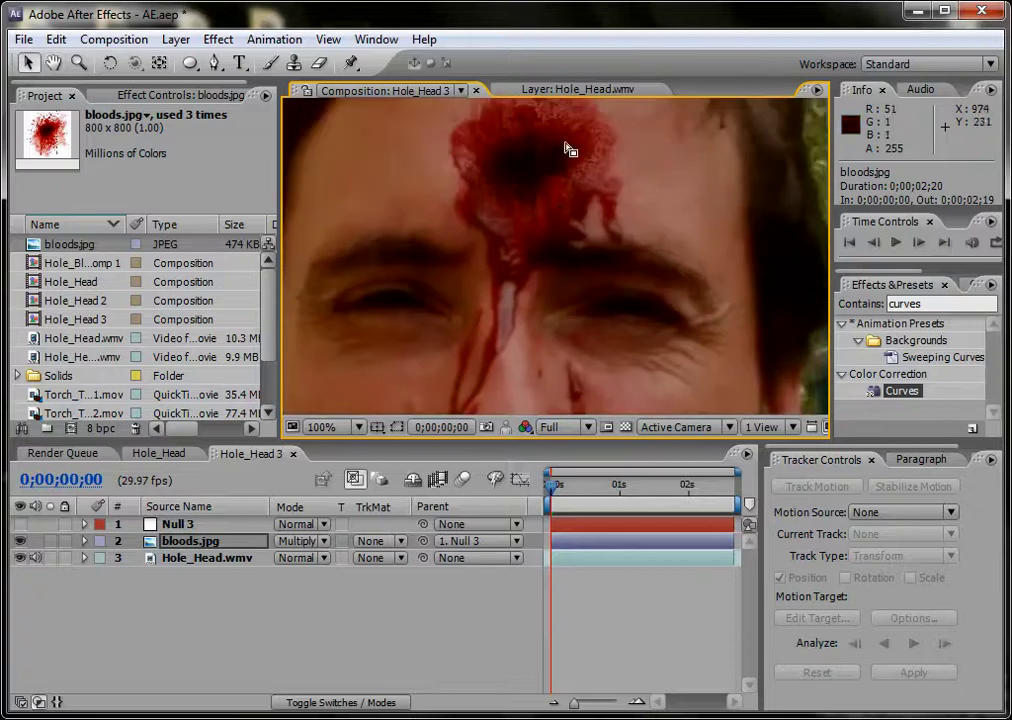
scroll(580, 253, "down", 3)
left_click_drag(580, 253, 578, 207)
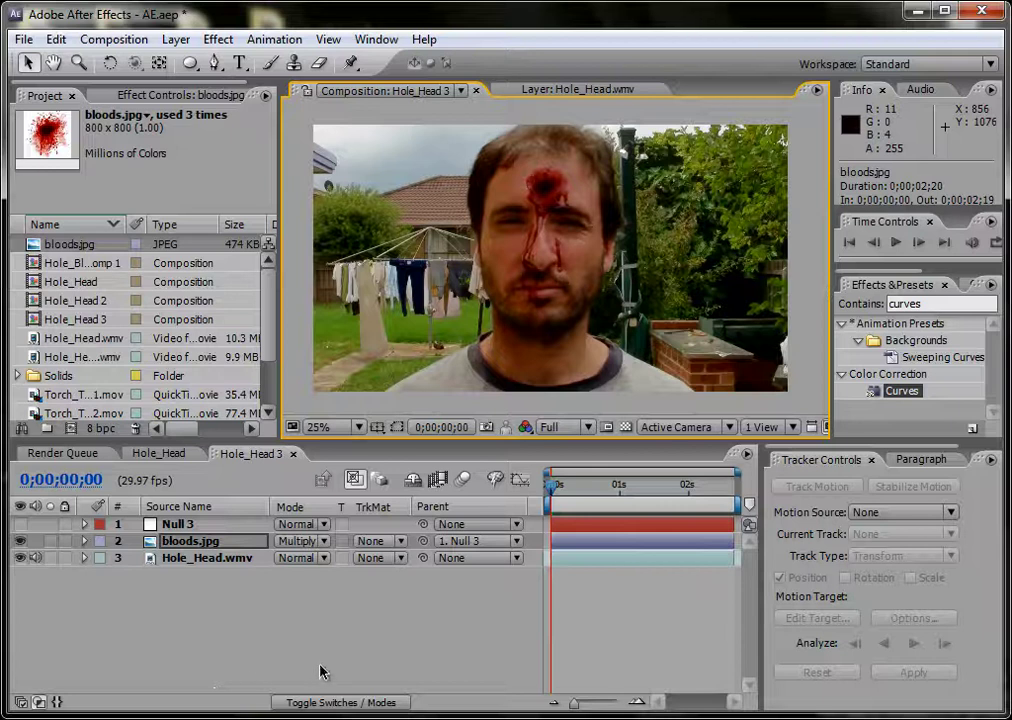
- Create a black 1920 x 1080 pixel solid in the Hole_Head 3 composition and hide it
right_click(390, 630)
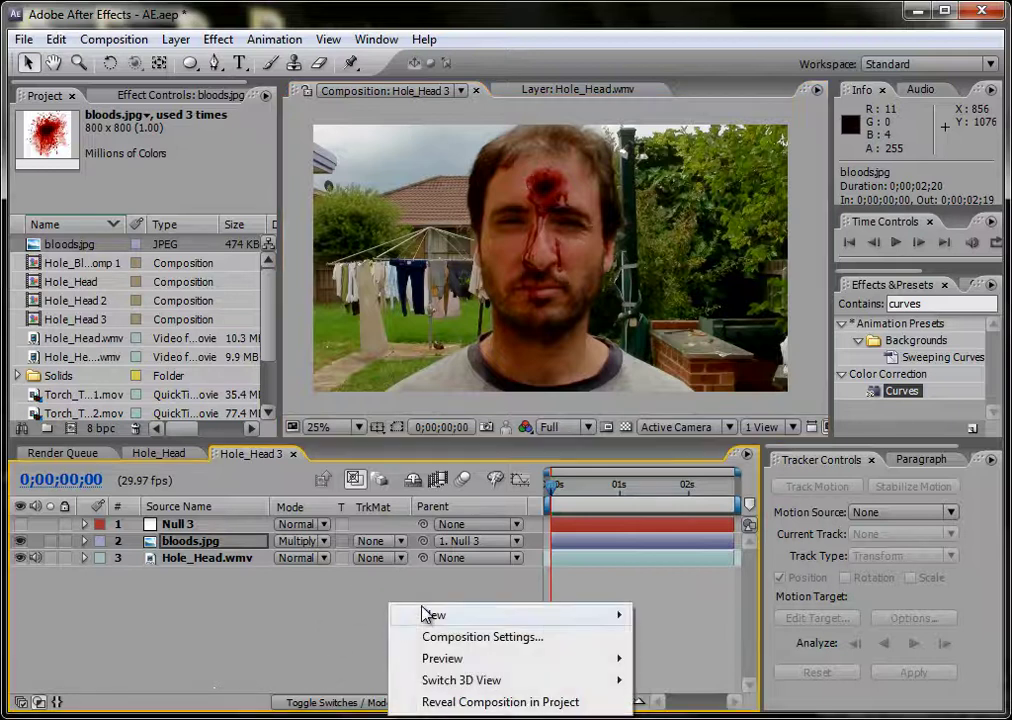
mouse_move(430, 615)
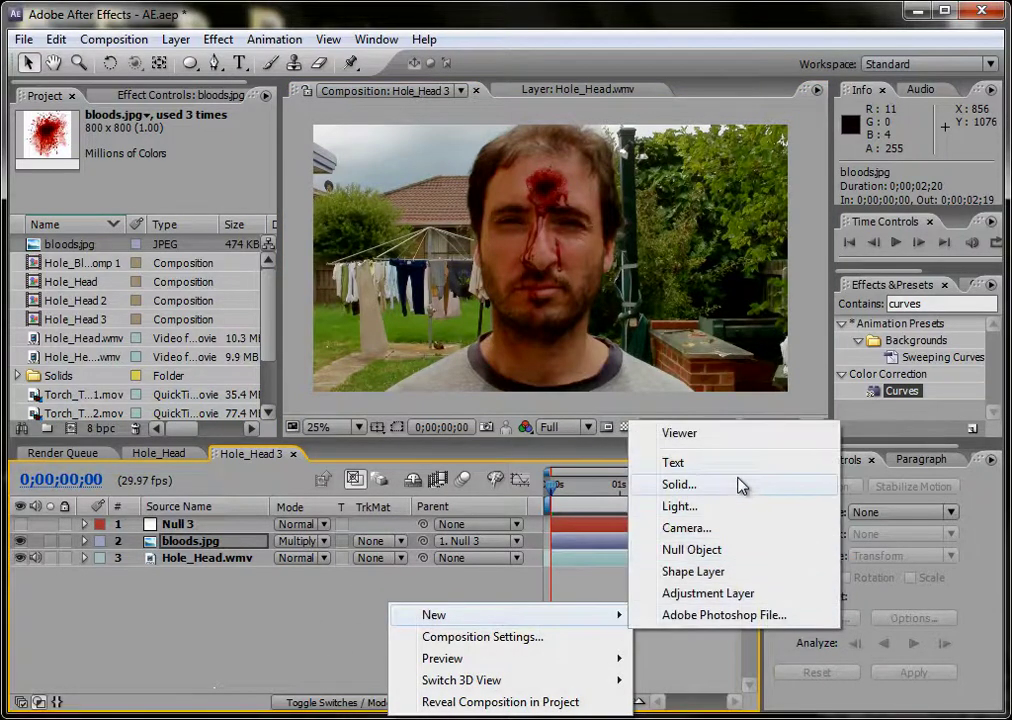
left_click(680, 484)
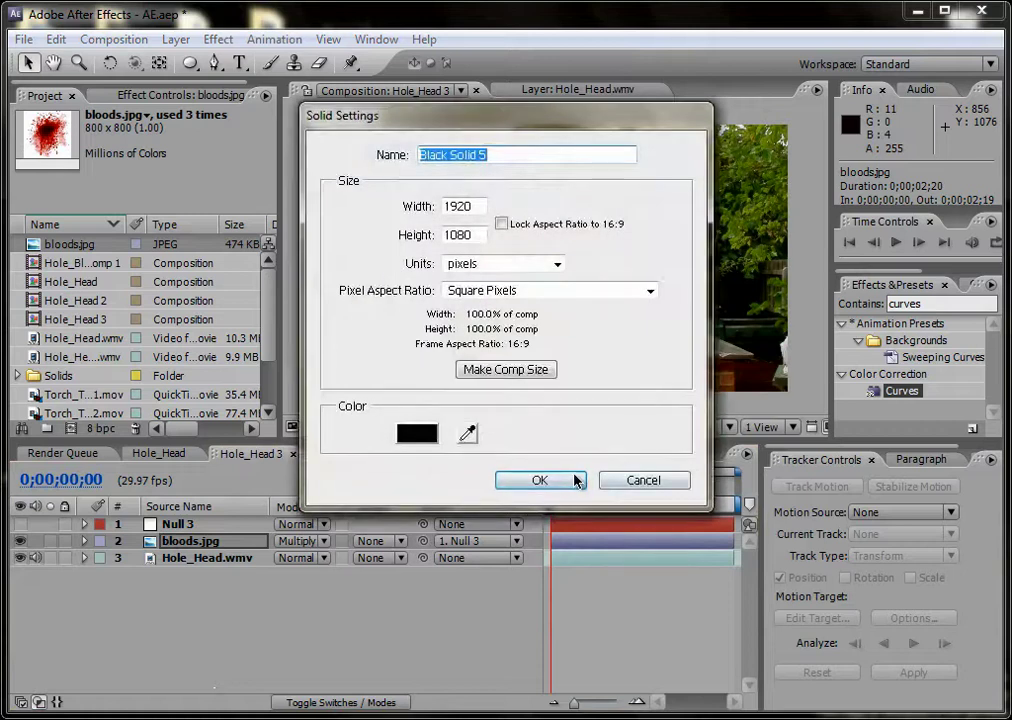
left_click(540, 480)
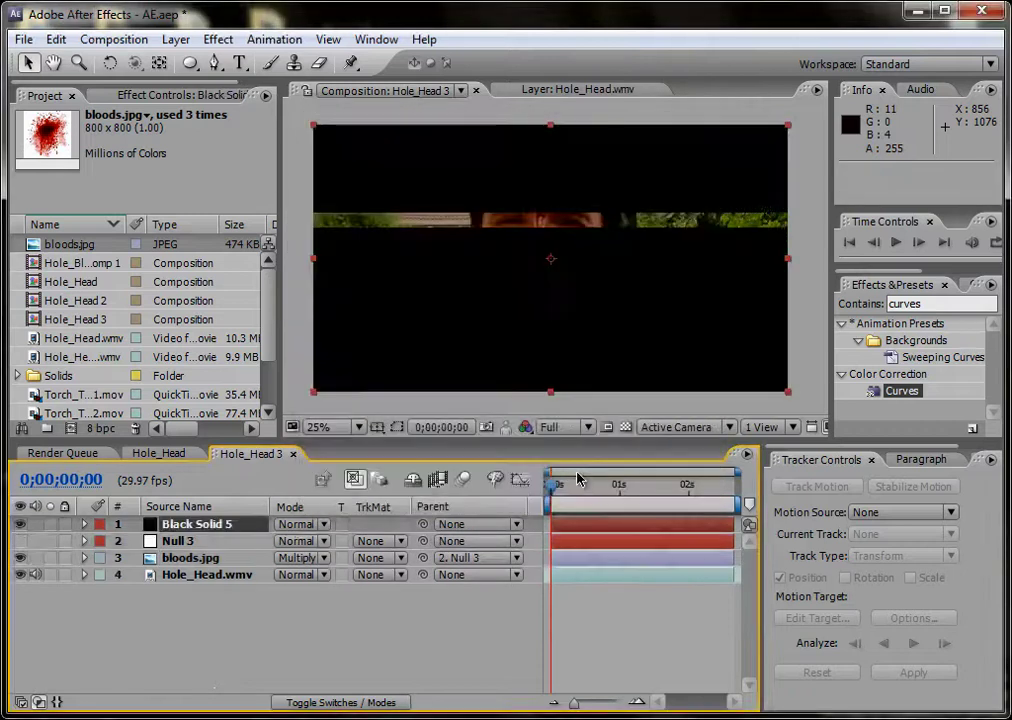
left_click(20, 524)
- Compare the enlarged forehead wound with the black solid shown and hidden
scroll(560, 205, "up", 4)
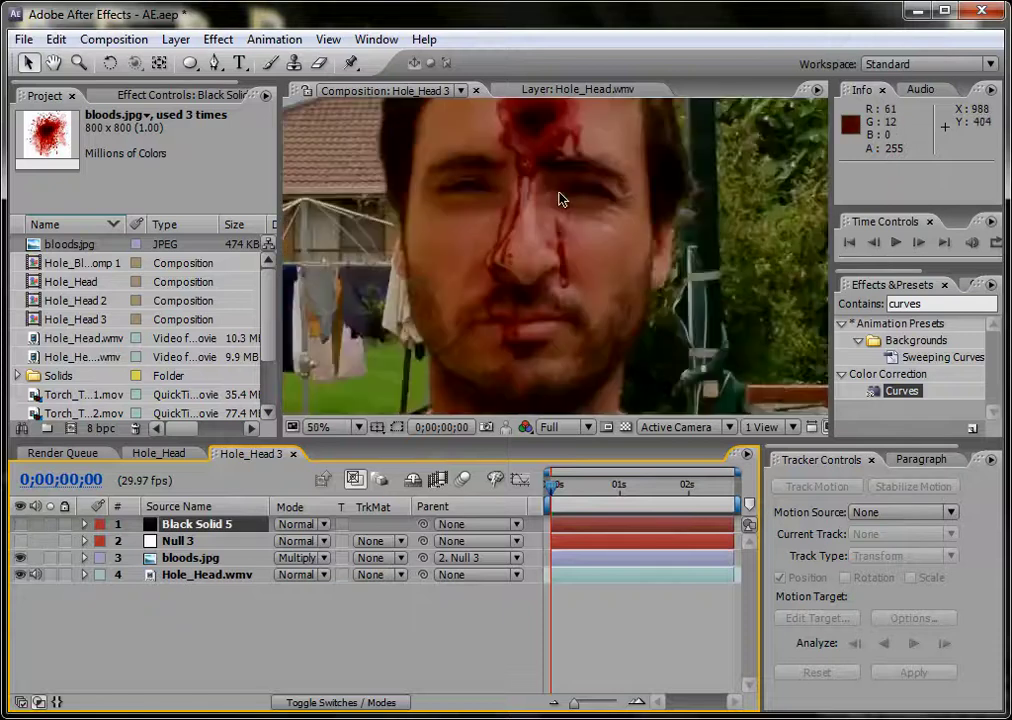
left_click_drag(560, 208, 603, 331)
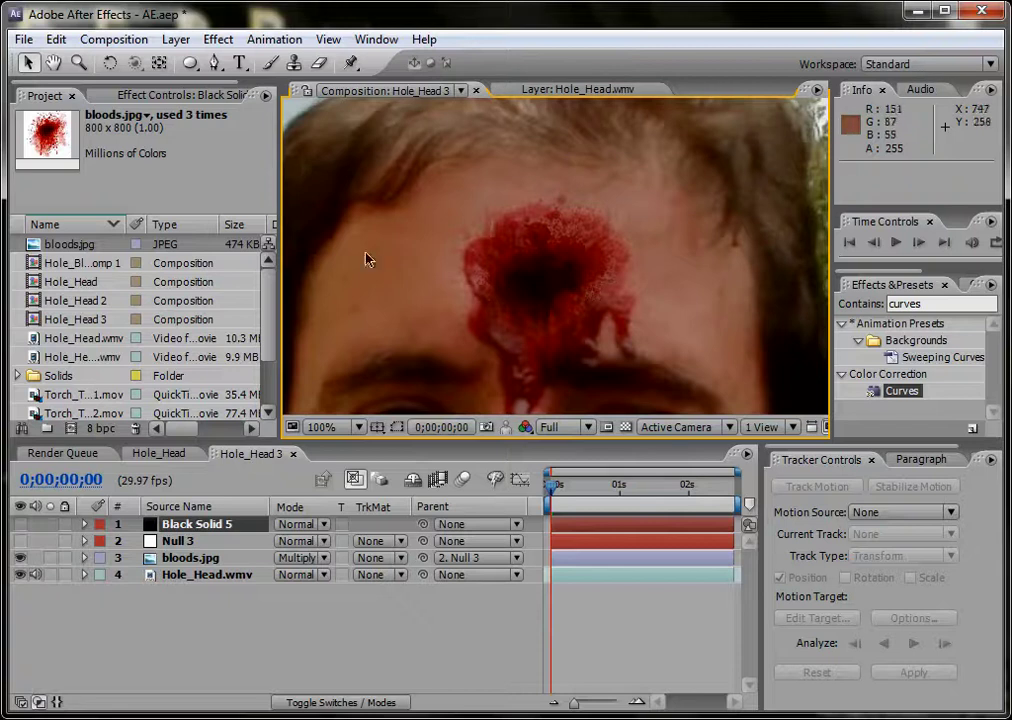
left_click(181, 527)
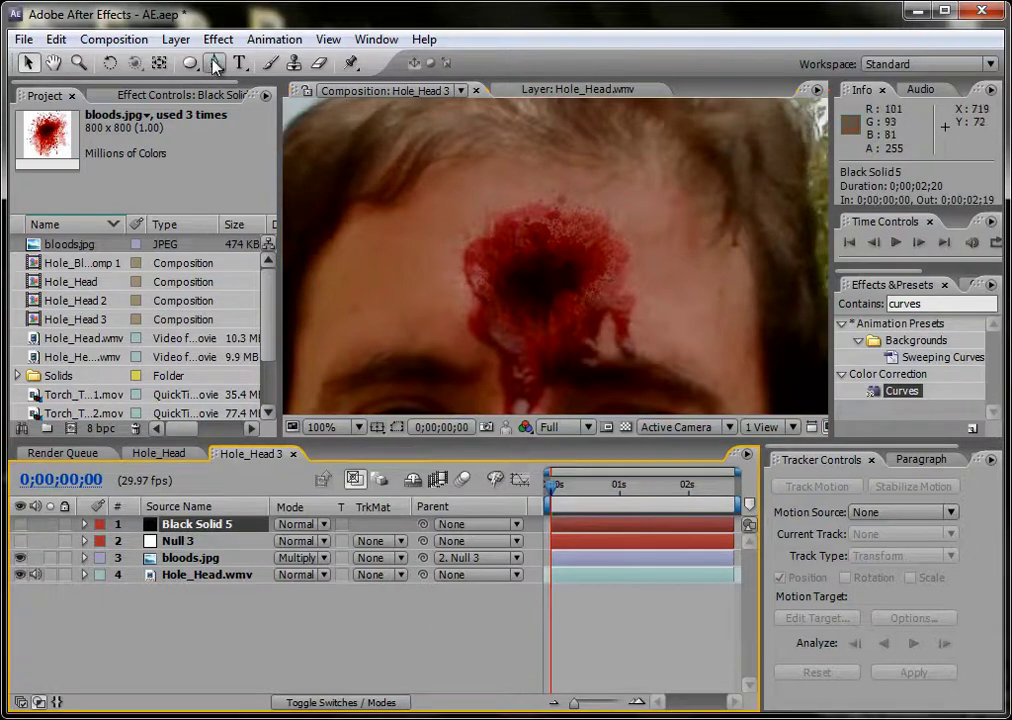
left_click(21, 527)
left_click(22, 534)
left_click(25, 535)
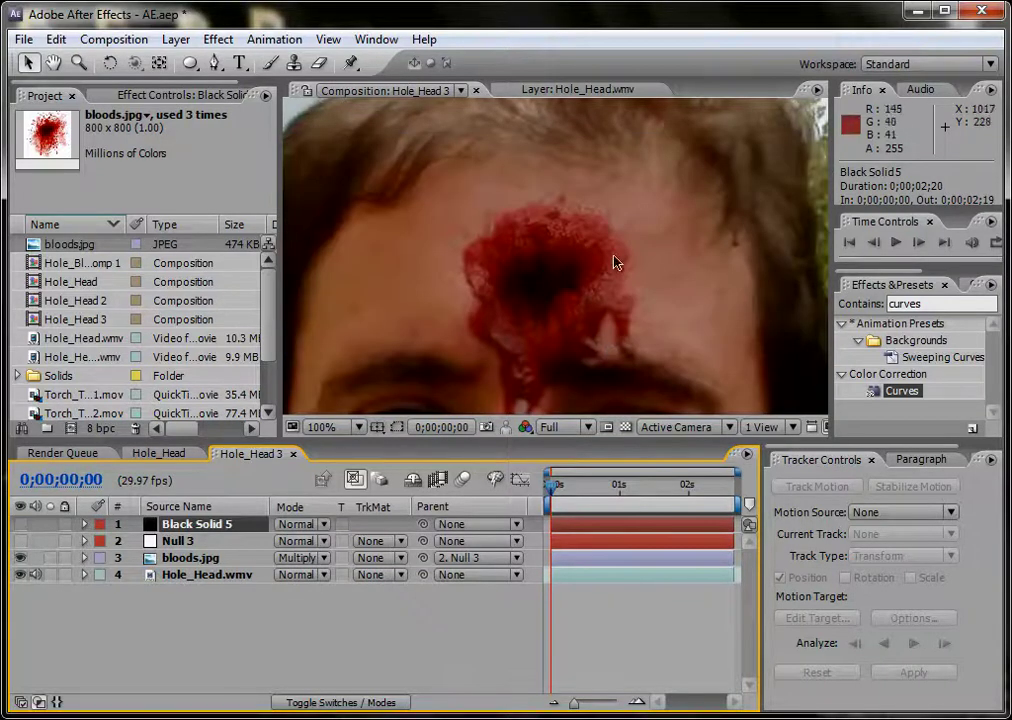
left_click(21, 526)
left_click(21, 526)
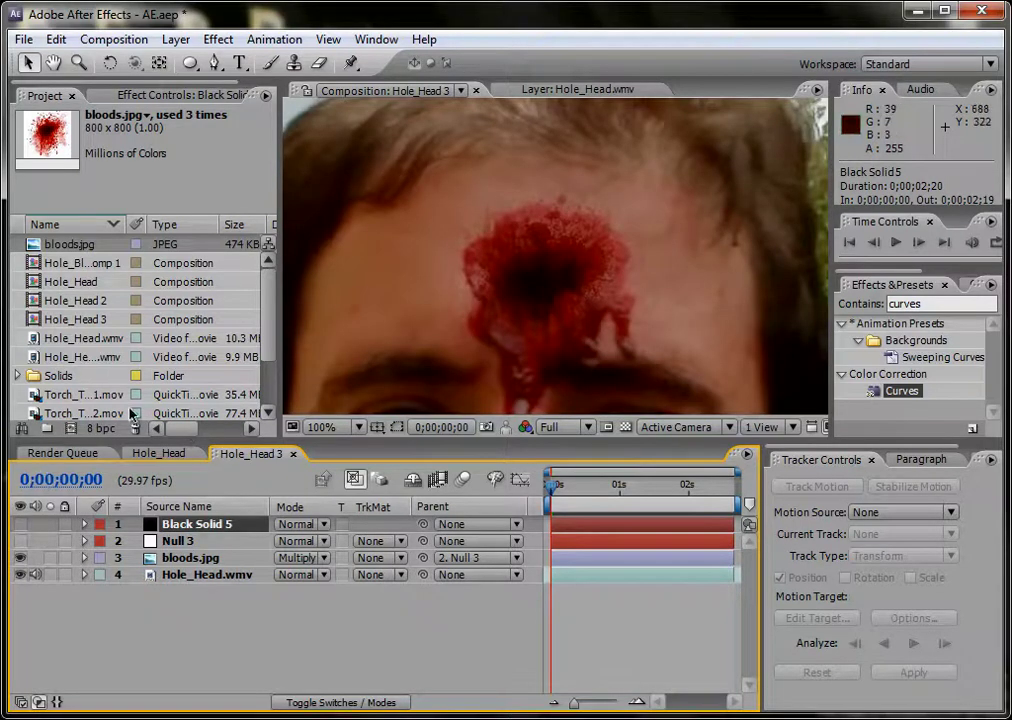
left_click(21, 526)
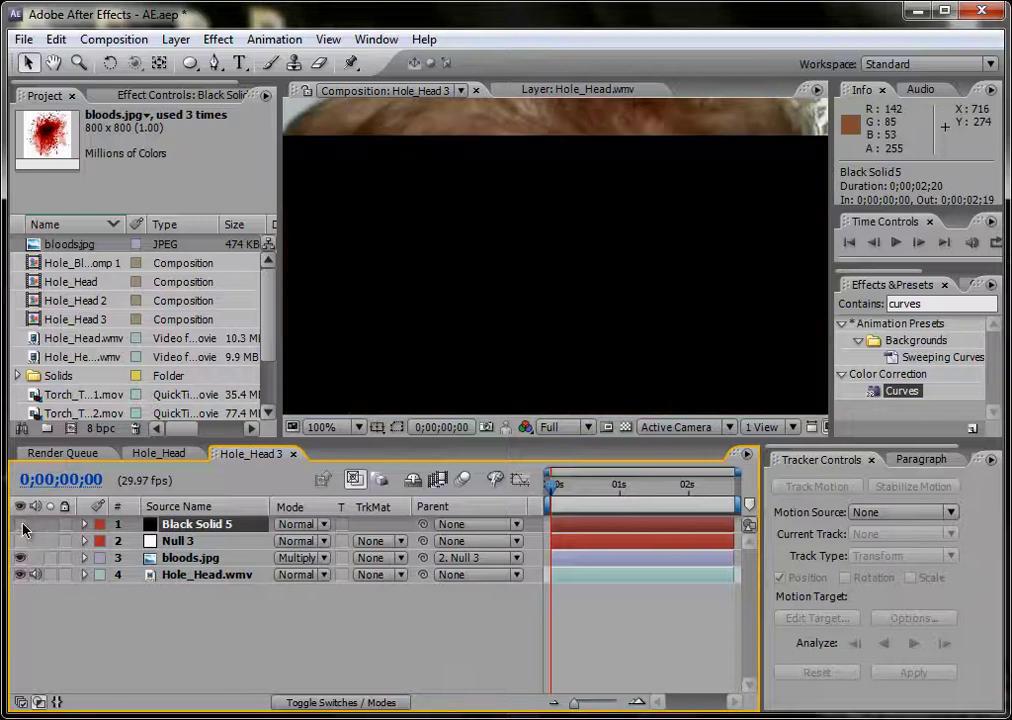
left_click(21, 526)
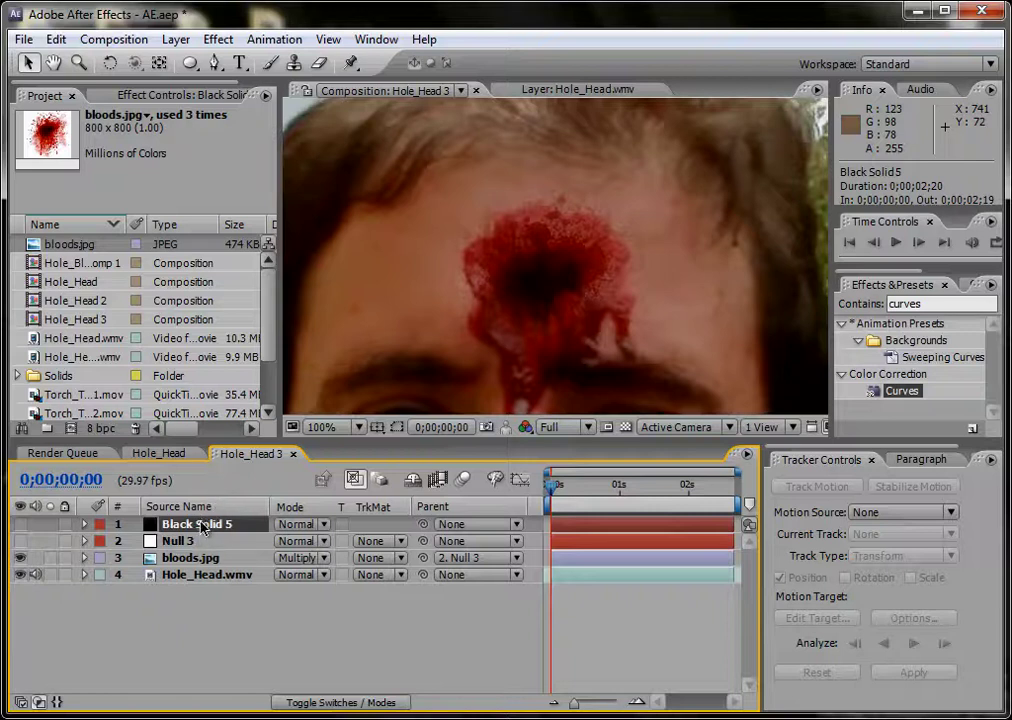
- Draw a closed, jagged Pen mask on the hidden black solid around the dark centre of the wound
left_click(214, 63)
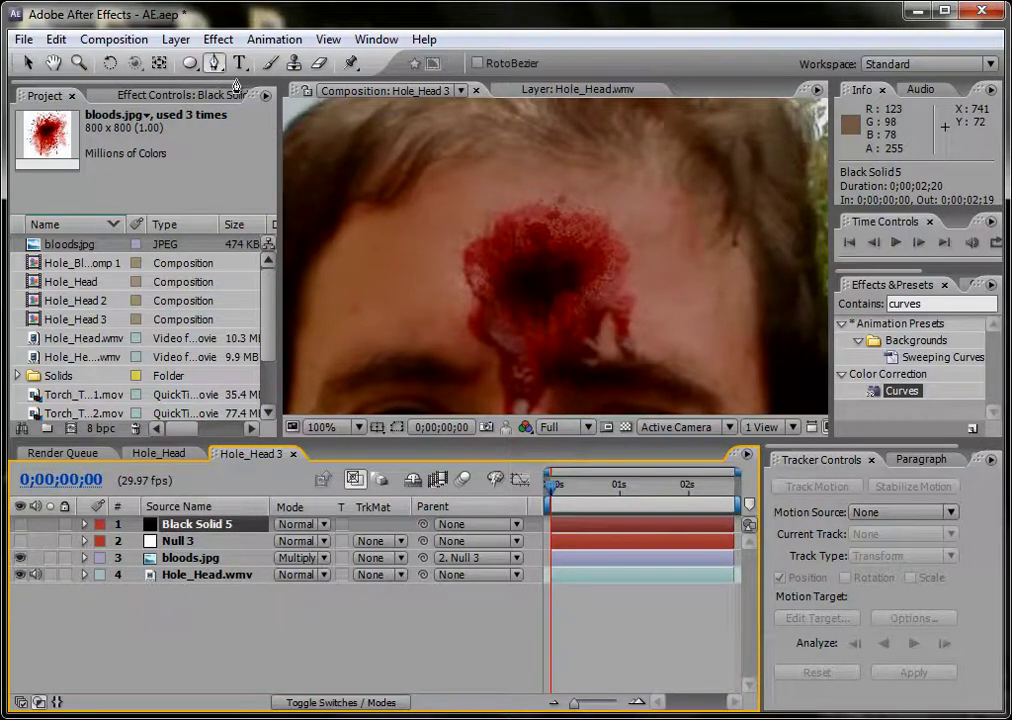
left_click(504, 282)
left_click(509, 307)
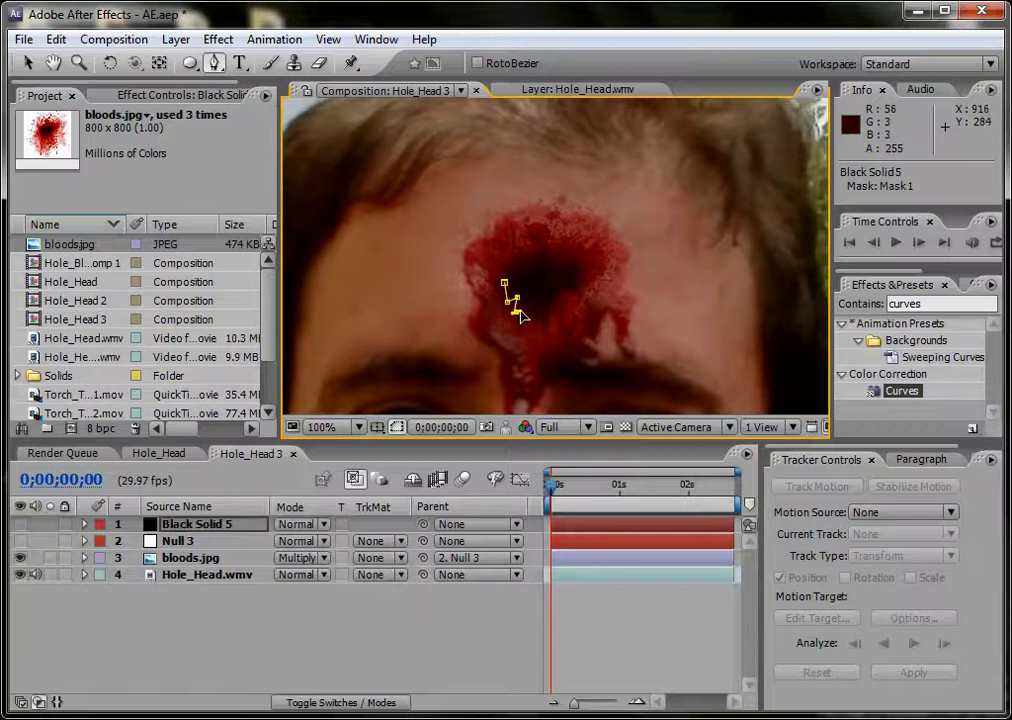
left_click(527, 316)
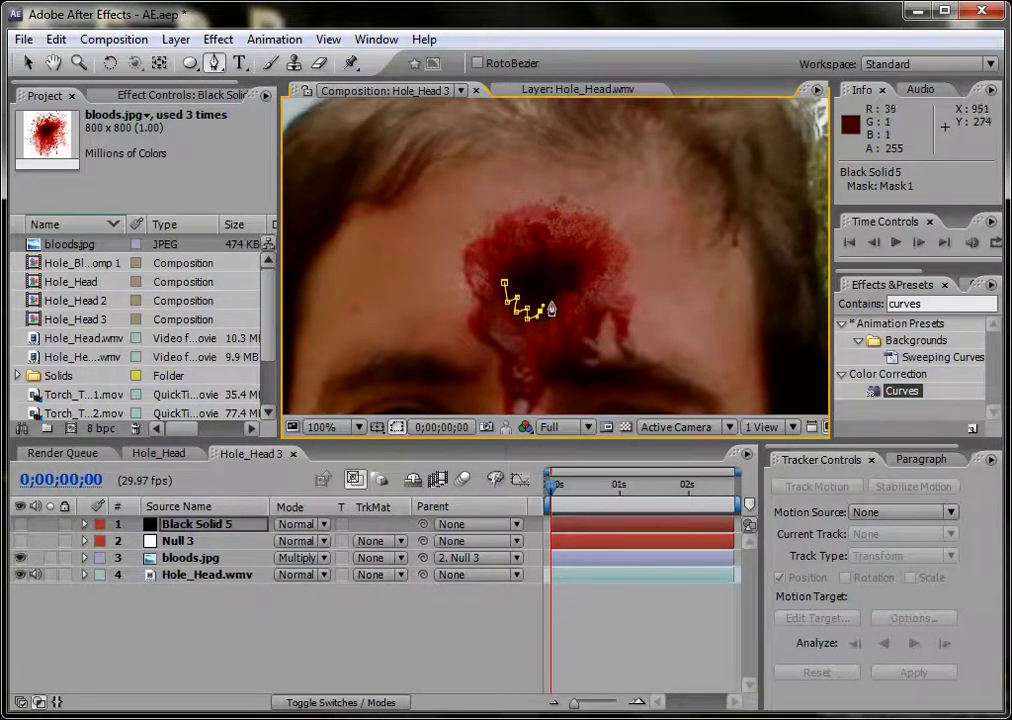
left_click(541, 326)
left_click(557, 301)
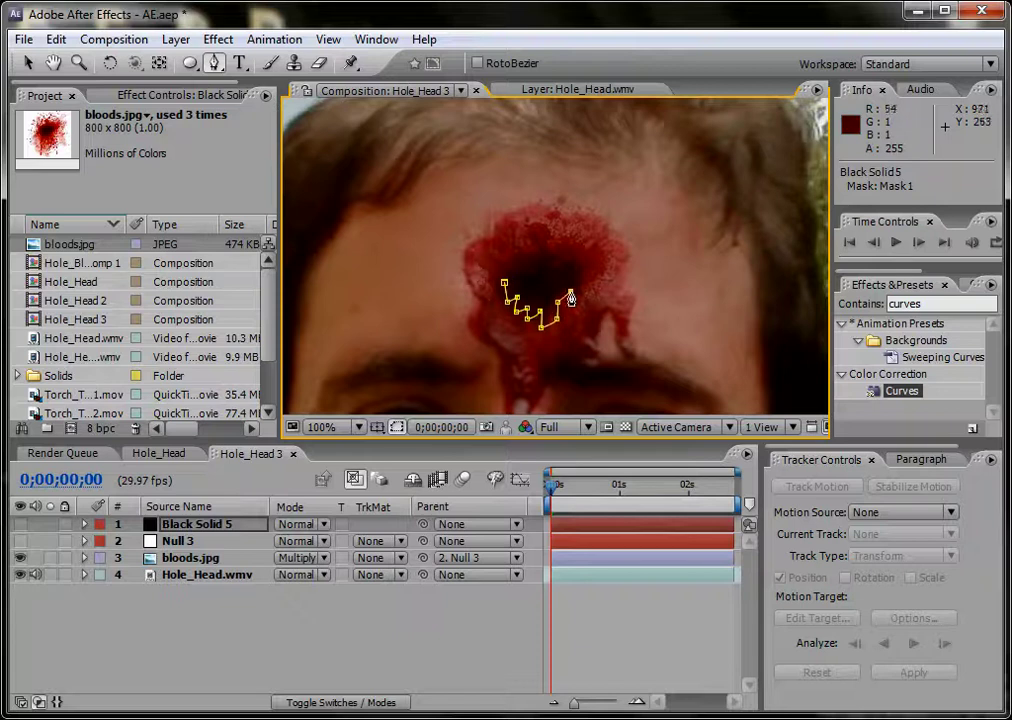
left_click(580, 257)
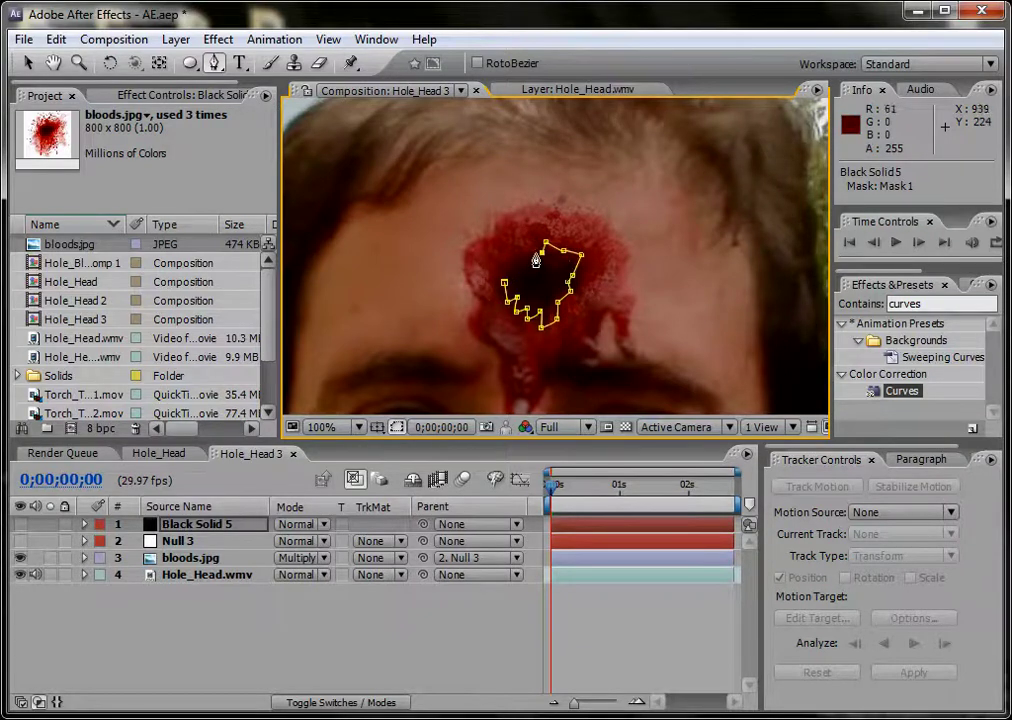
left_click(501, 257)
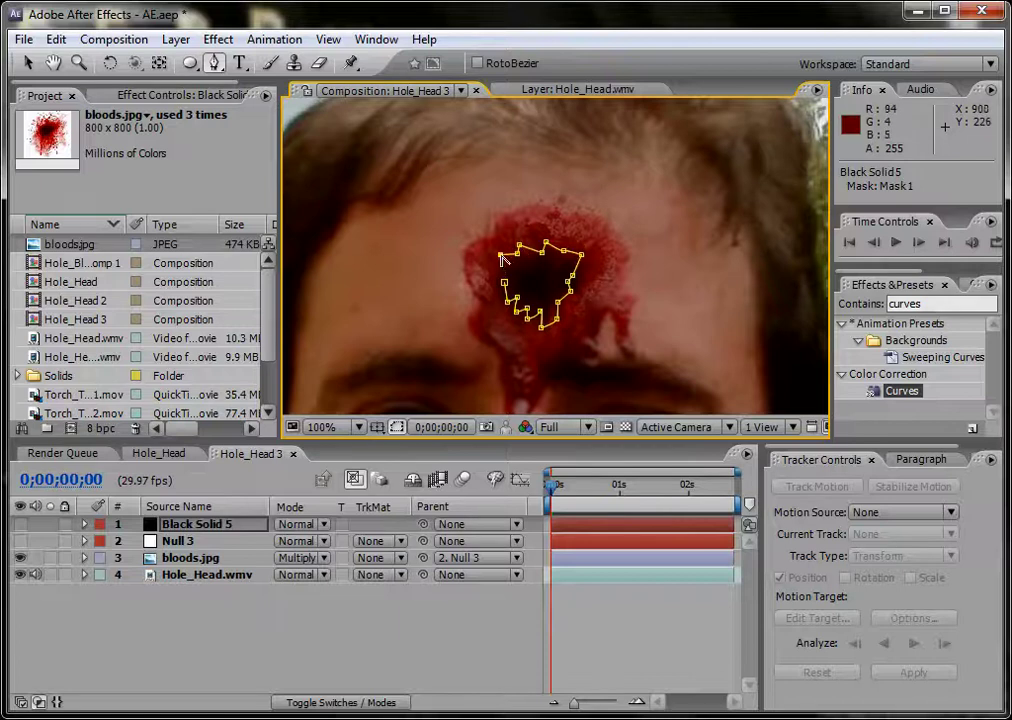
left_click(492, 268)
left_click(504, 287)
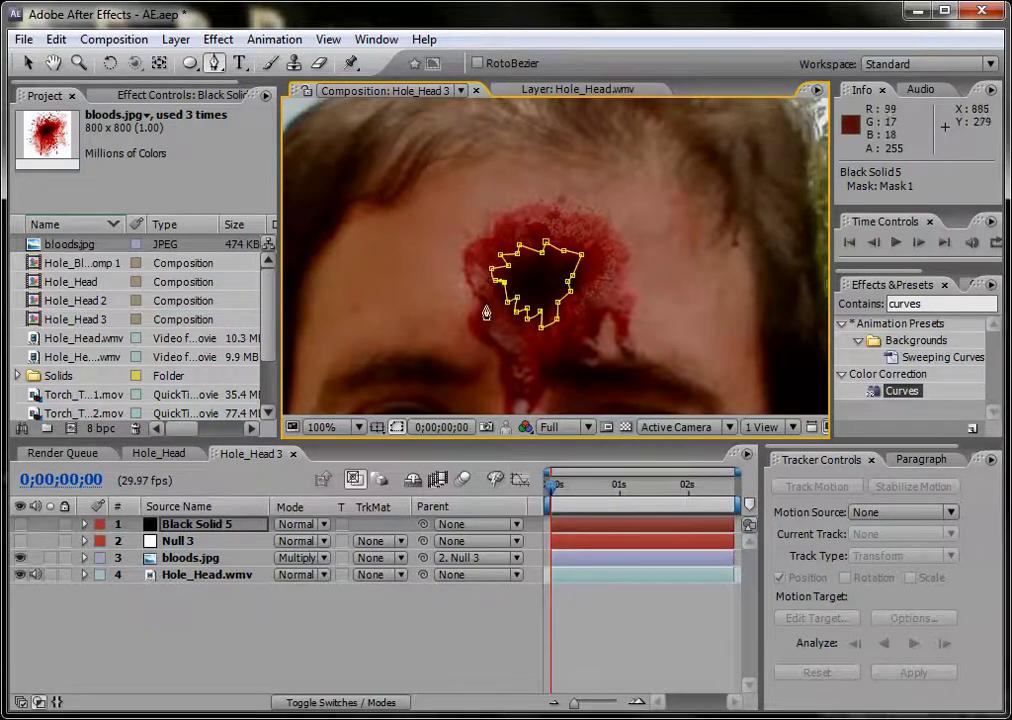
- Hide the mask outline in the composition view and make the masked black solid visible
left_click(398, 430)
left_click(398, 430)
left_click(397, 430)
left_click(397, 430)
left_click(396, 430)
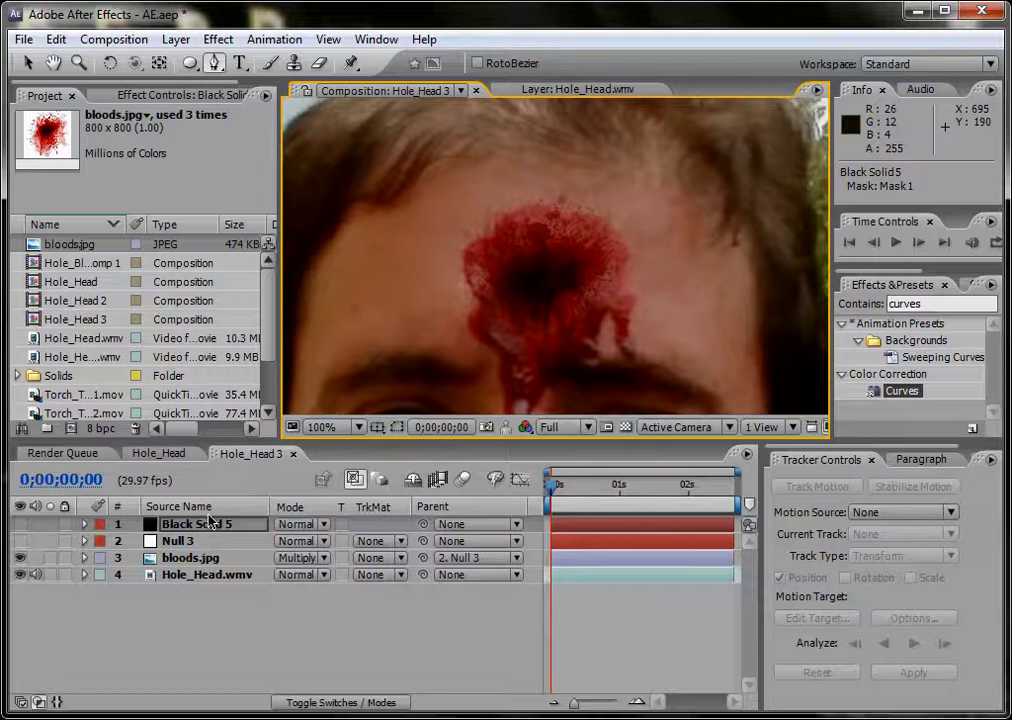
left_click(21, 524)
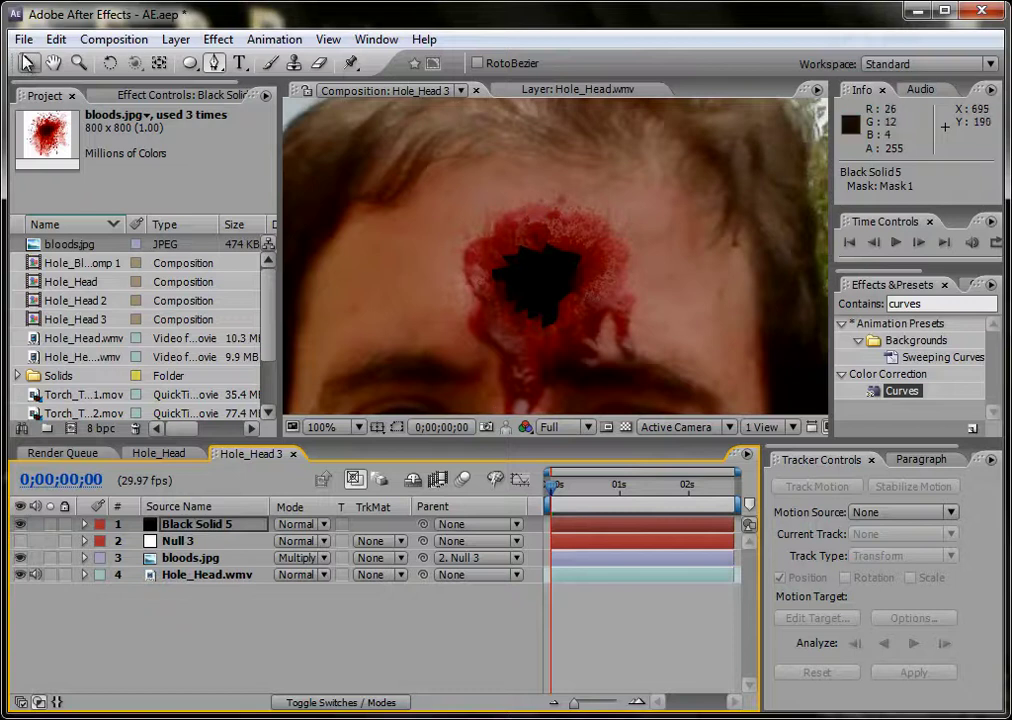
left_click(27, 65)
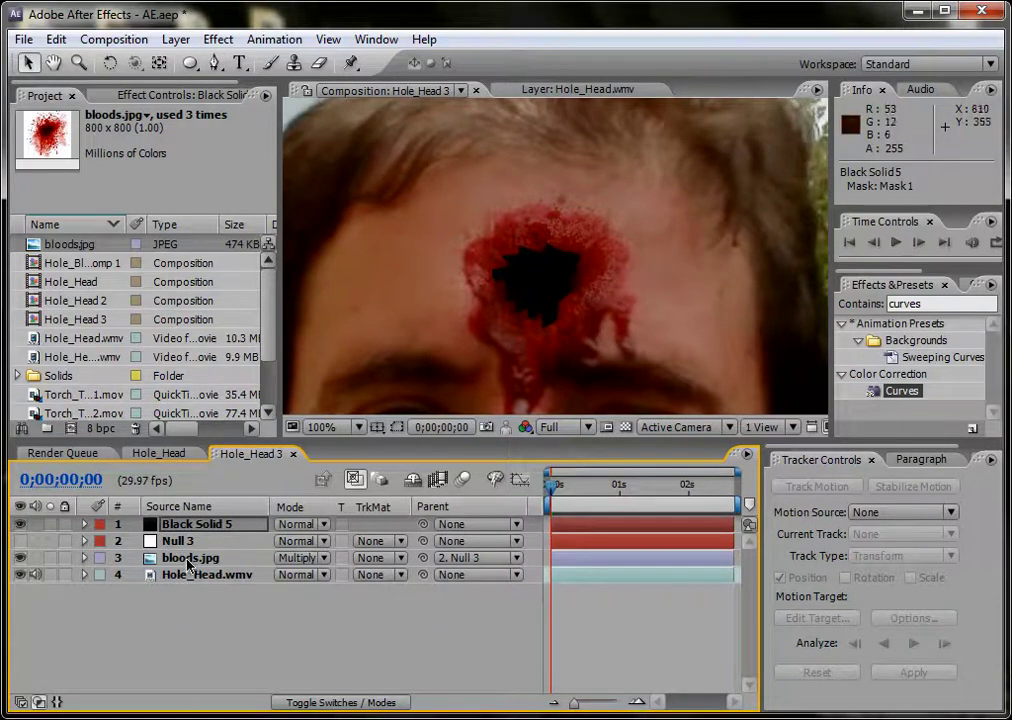
- Set the blending mode of the masked black solid to Darken
key("shift+equal")
key("shift+equal")
key("shift+equal")
- Set the Mask Feather of the black solid's mask to 5 pixels and collapse the layer's properties
left_click(231, 527)
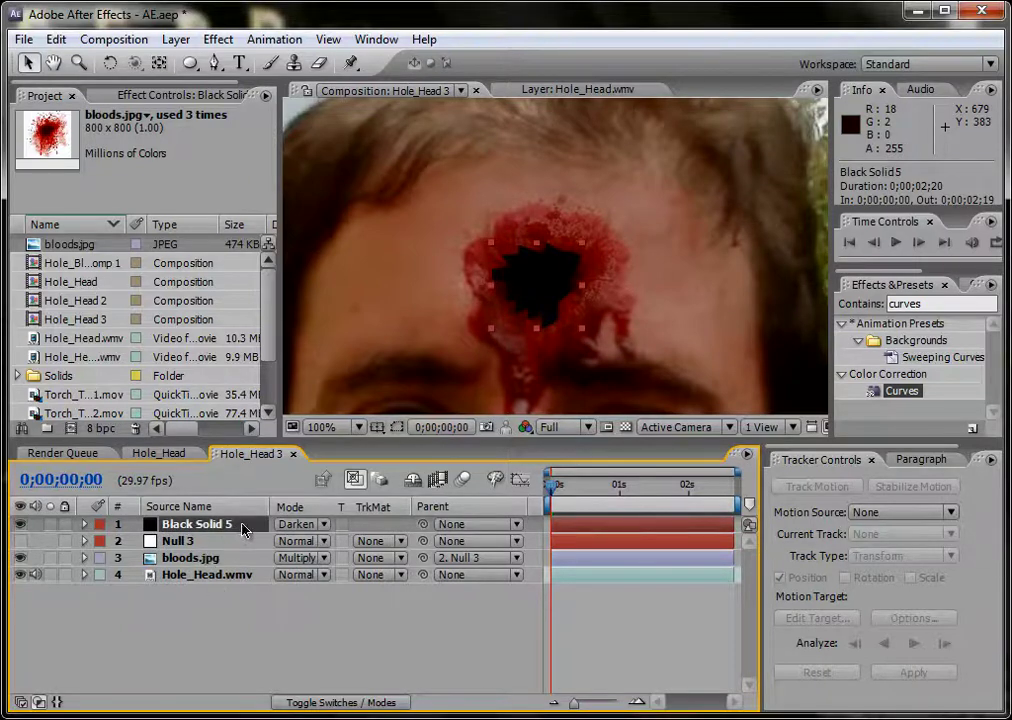
key("f")
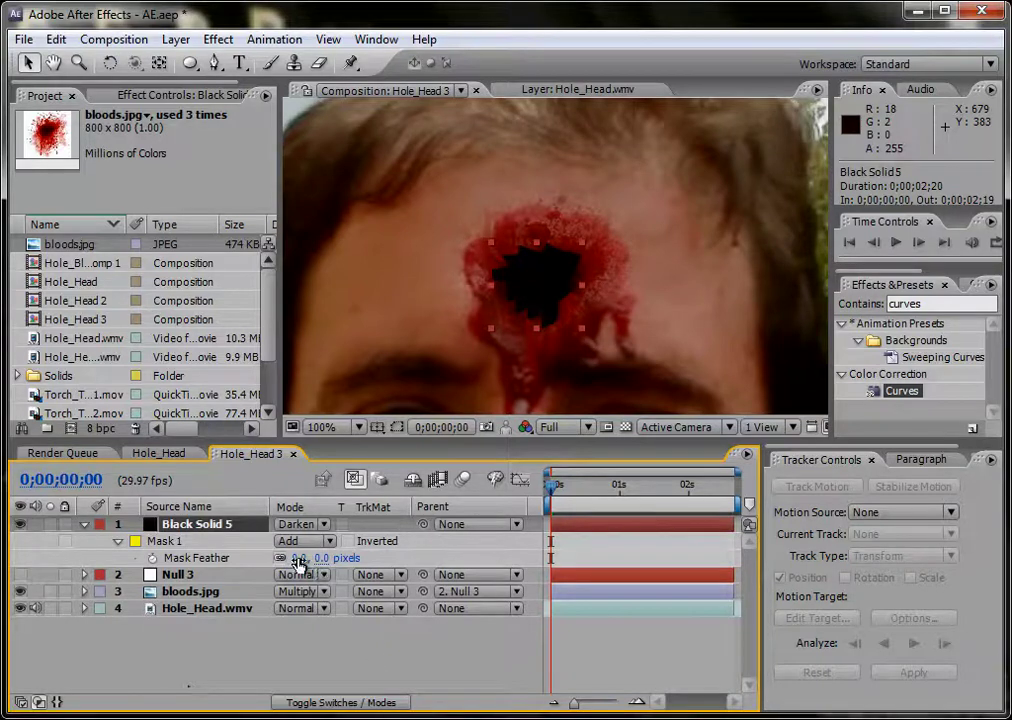
left_click_drag(300, 563, 305, 558)
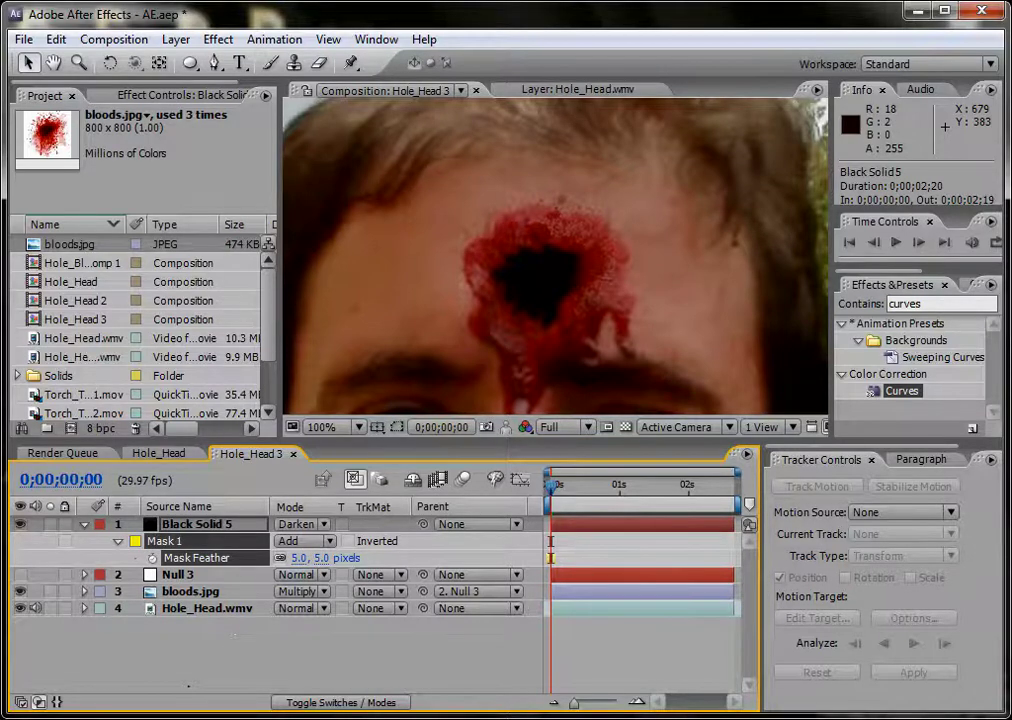
left_click(221, 524)
left_click(84, 524)
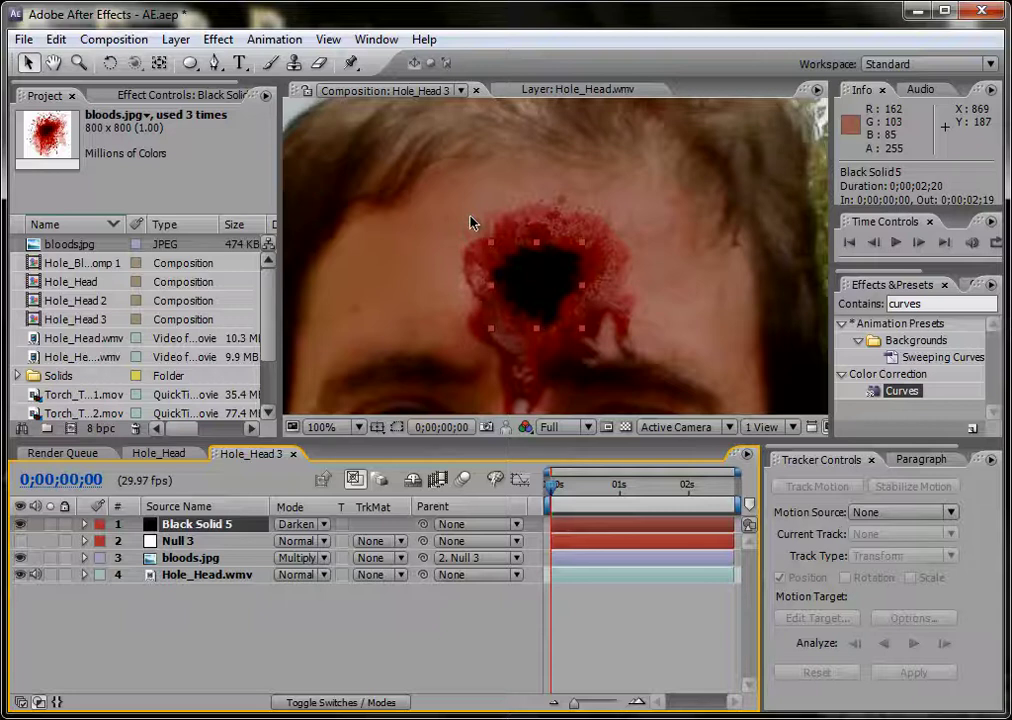
- Rename the masked black solid layer as Hole
left_click(178, 541)
left_click(197, 524)
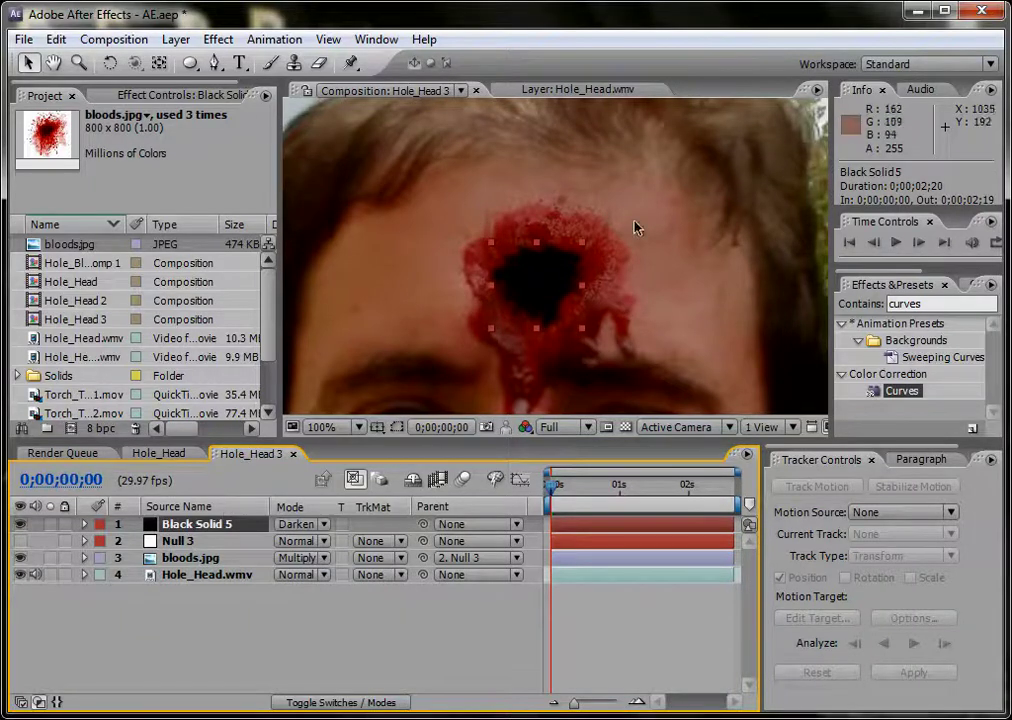
key("Return")
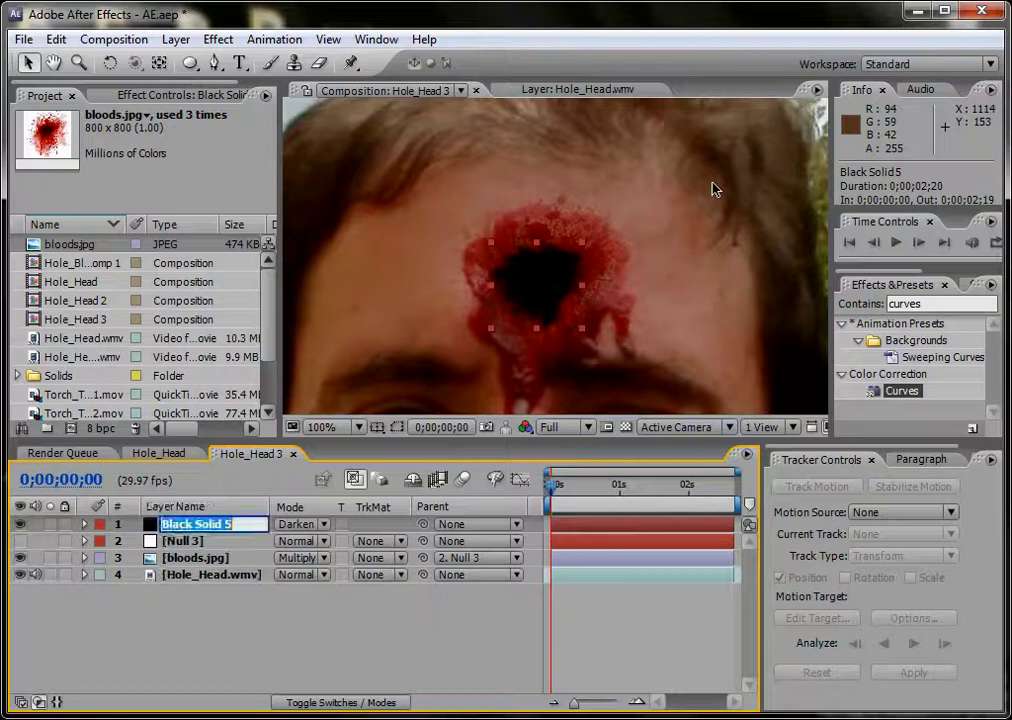
type("Hol")
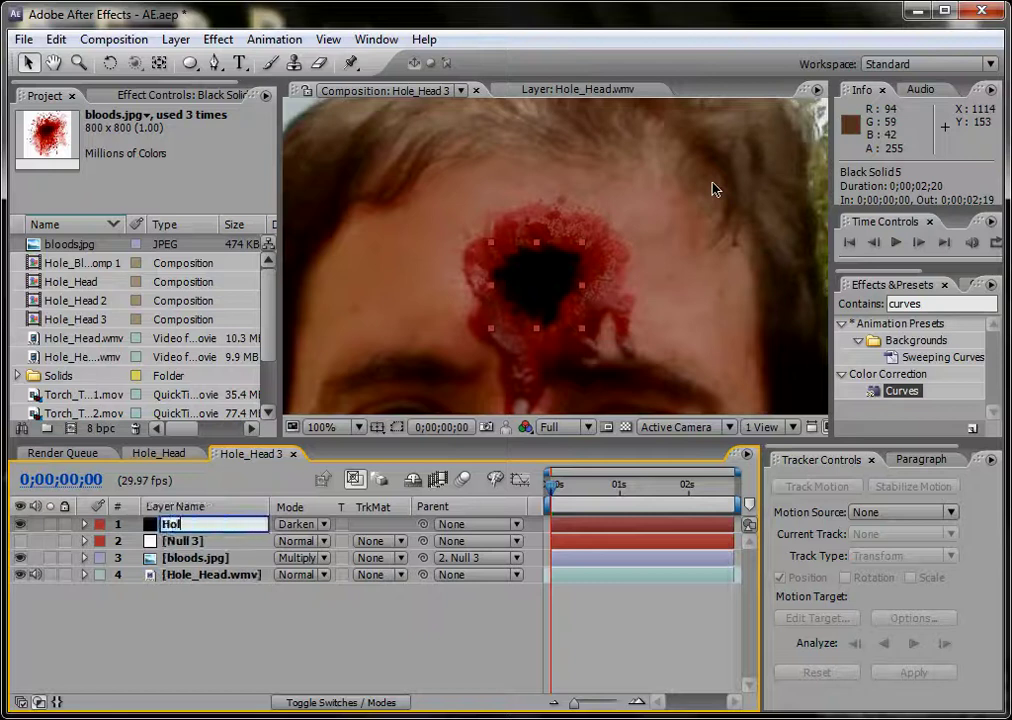
type("e")
key("Return")
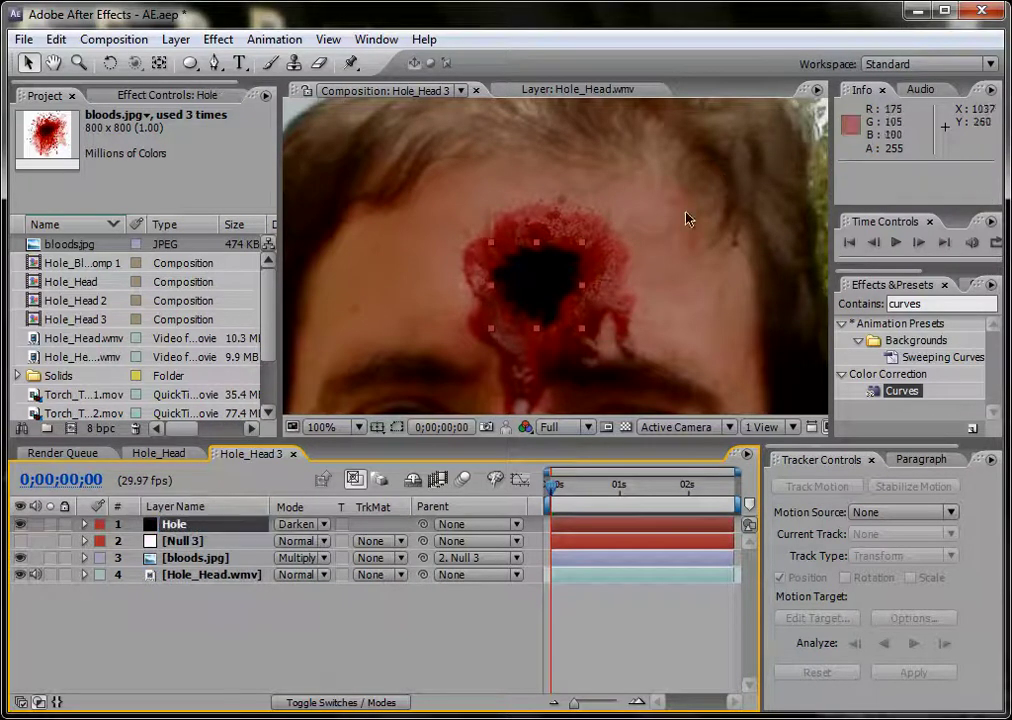
- Move the Hole layer directly beneath Null 3 and parent it to Null 3
mouse_move(211, 535)
left_mouse_down()
mouse_move(220, 566)
mouse_move(207, 553)
left_mouse_up()
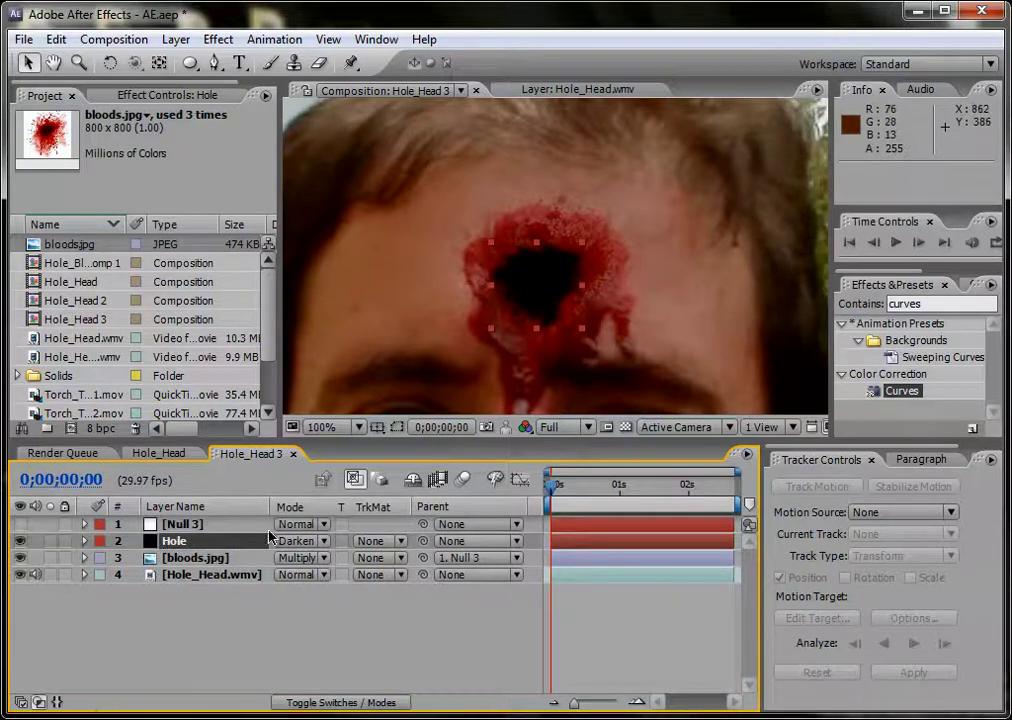
left_click(243, 543)
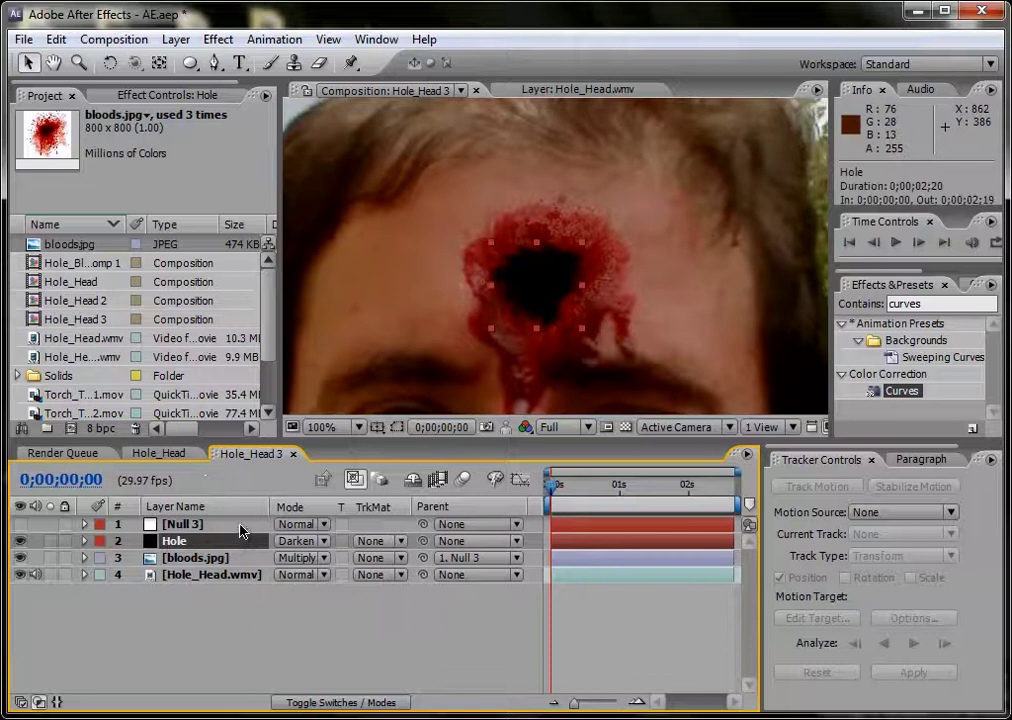
left_click(230, 524)
left_click(218, 538)
left_click(218, 524)
left_click(219, 538)
left_click(220, 525)
left_click(211, 542)
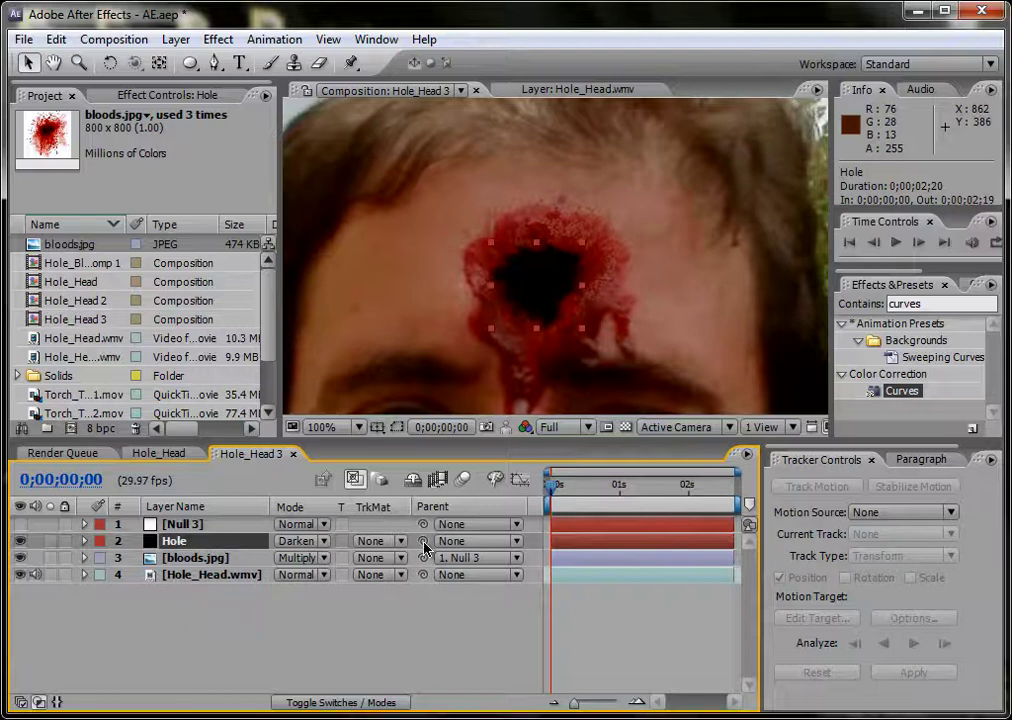
left_click_drag(424, 543, 245, 532)
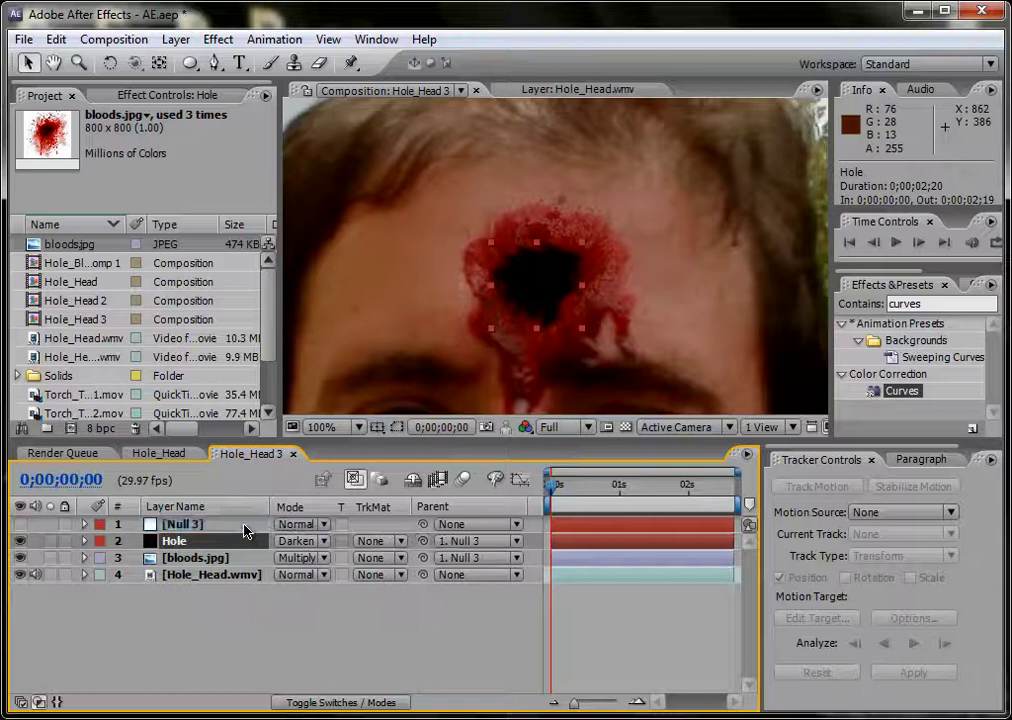
left_click(280, 601)
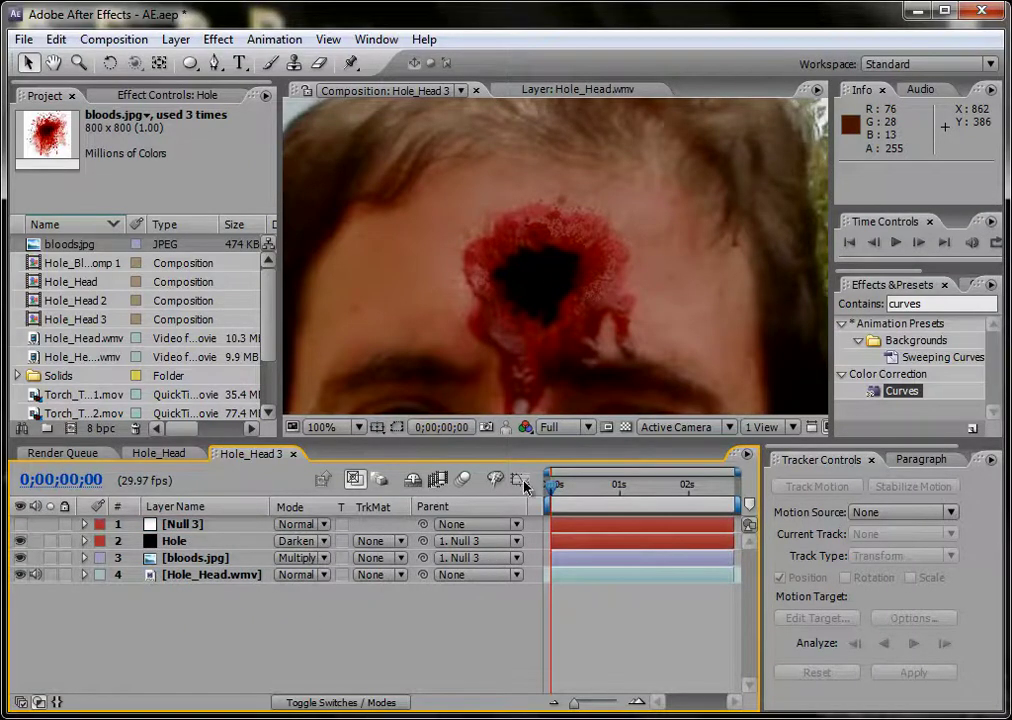
- Preview the tracked bullet hole over the whole frame at 25% magnification
key("comma")
key("comma")
key("comma")
key("comma")
left_click_drag(569, 499, 651, 499)
key("KP_0")
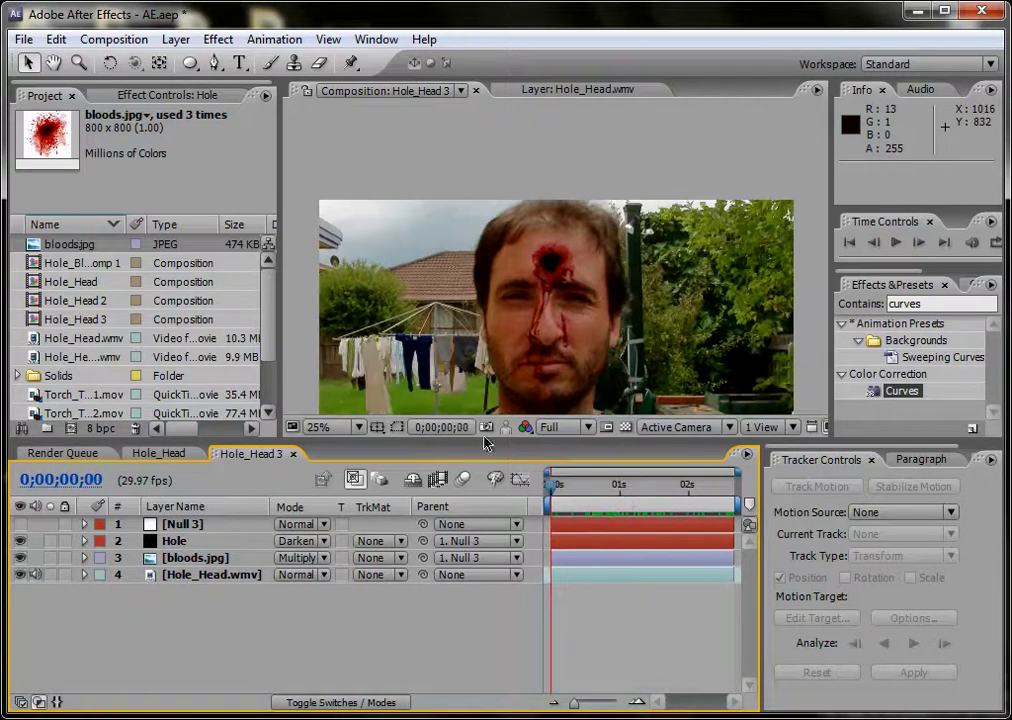
- Examine the edges of the bullet hole up close and its look over the whole frame
scroll(549, 273, "up", 4)
left_click_drag(563, 276, 594, 262)
scroll(603, 271, "up", 1)
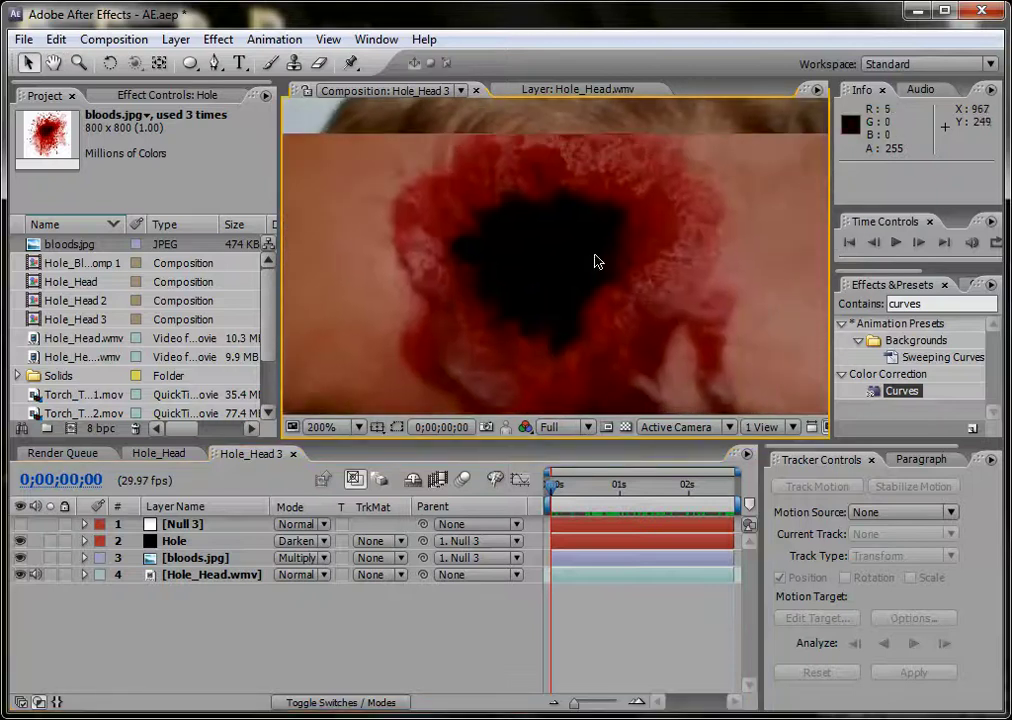
scroll(594, 262, "down", 2)
left_click(576, 650)
scroll(601, 271, "up", 1)
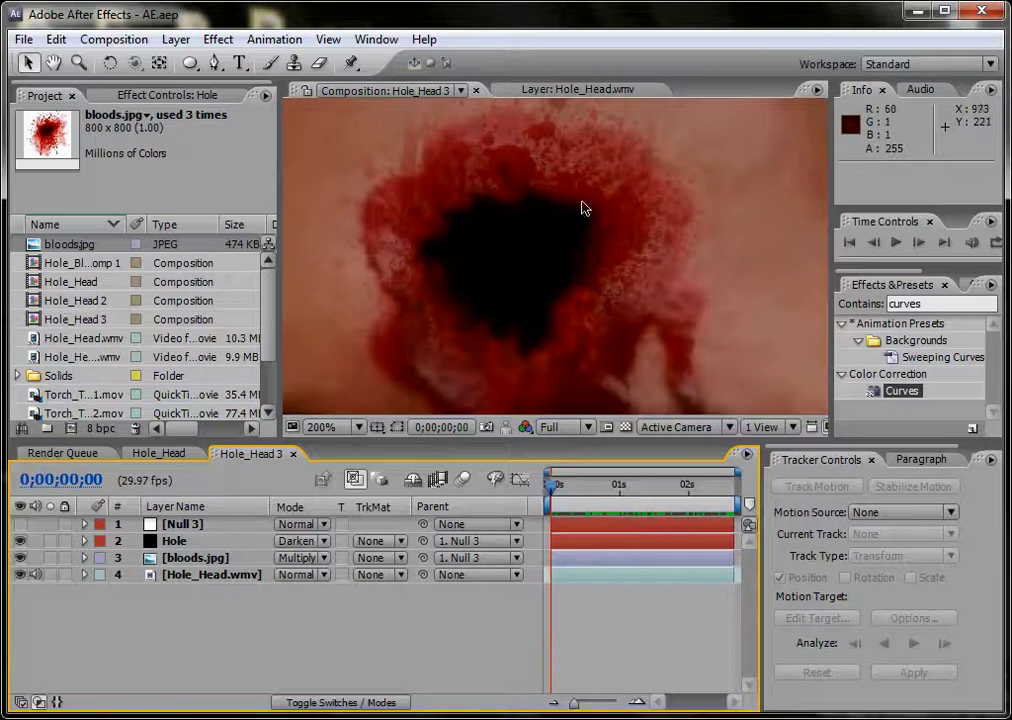
scroll(596, 212, "down", 1)
scroll(596, 212, "down", 4)
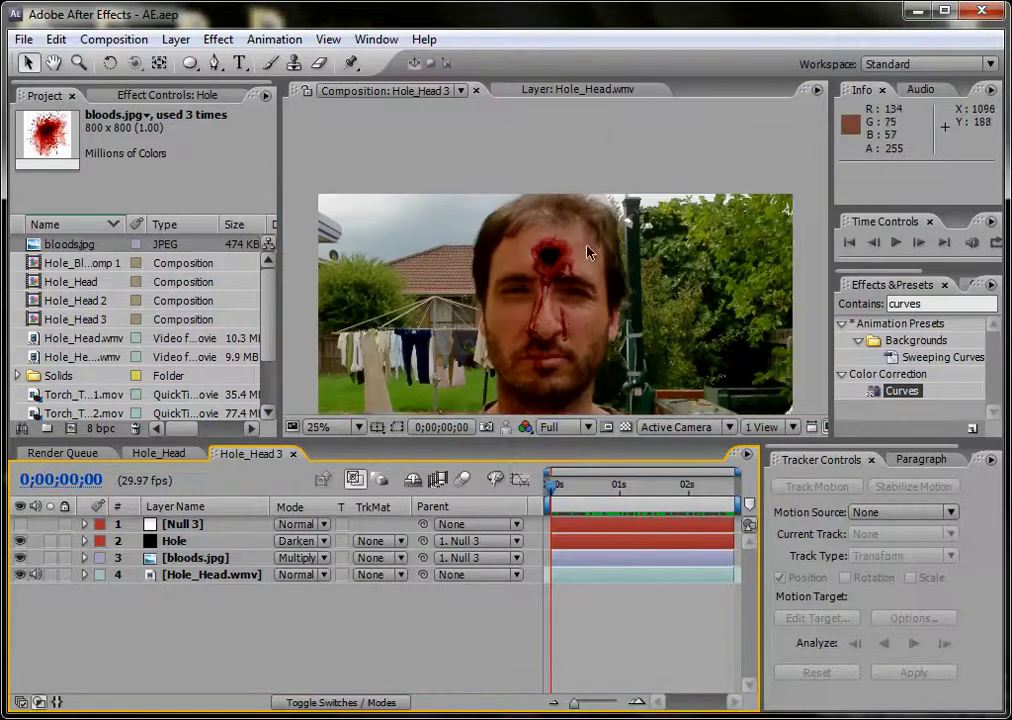
key("h")
left_click_drag(593, 247, 583, 264)
key("v")
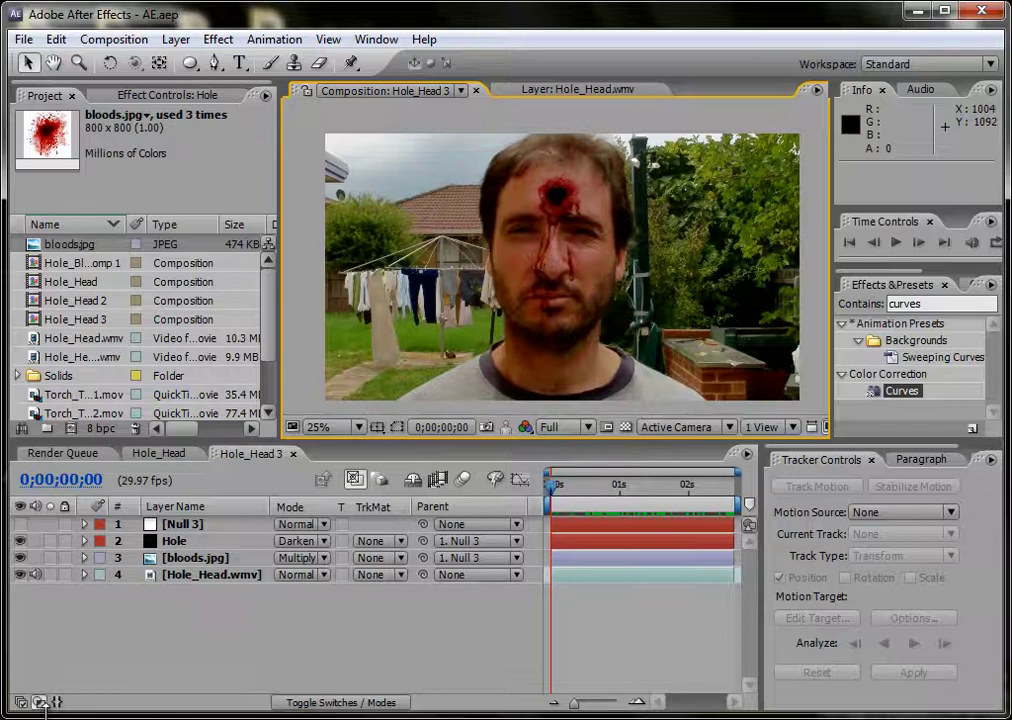
- Create a new black solid of 1920 by 1080 pixels in the Hole_Head 3 composition
right_click(277, 650)
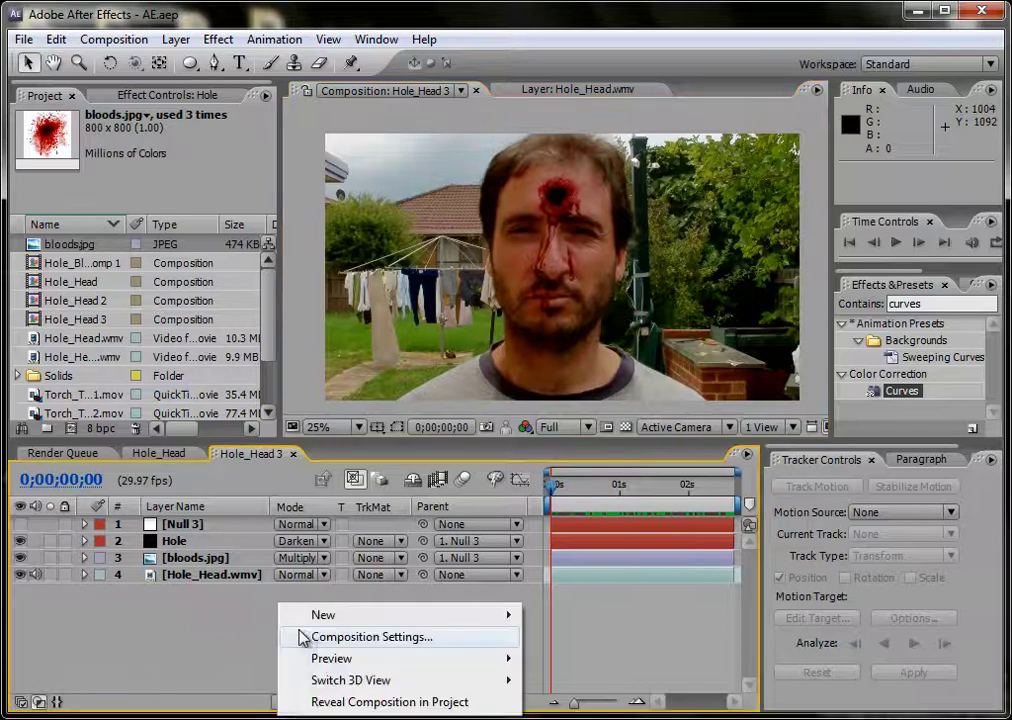
mouse_move(440, 615)
left_click(632, 485)
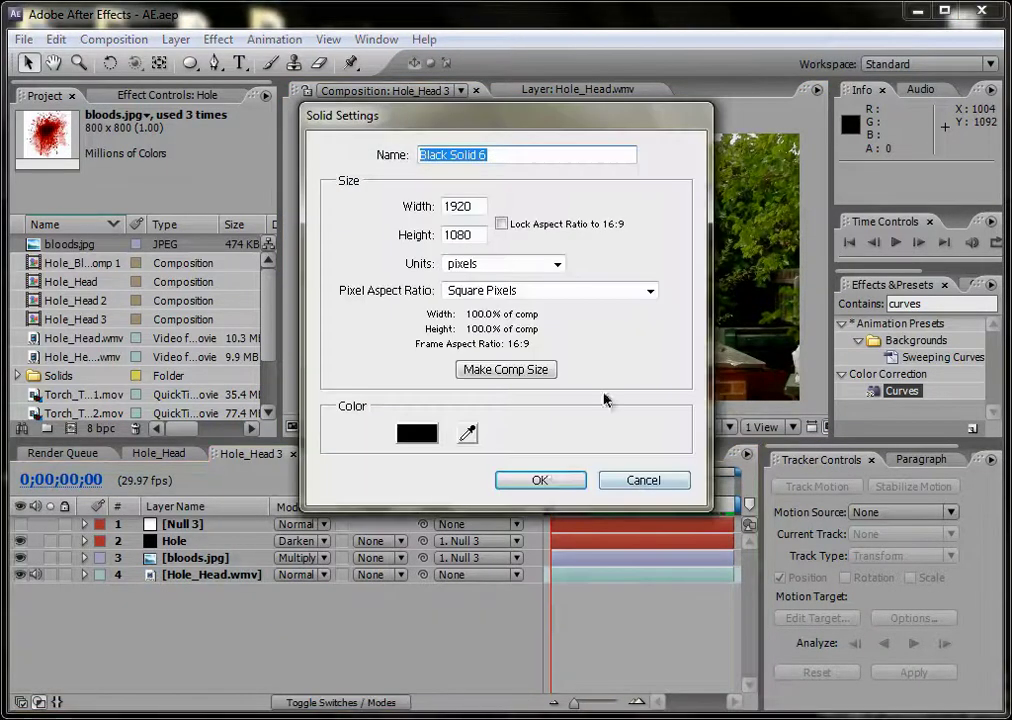
left_click(540, 481)
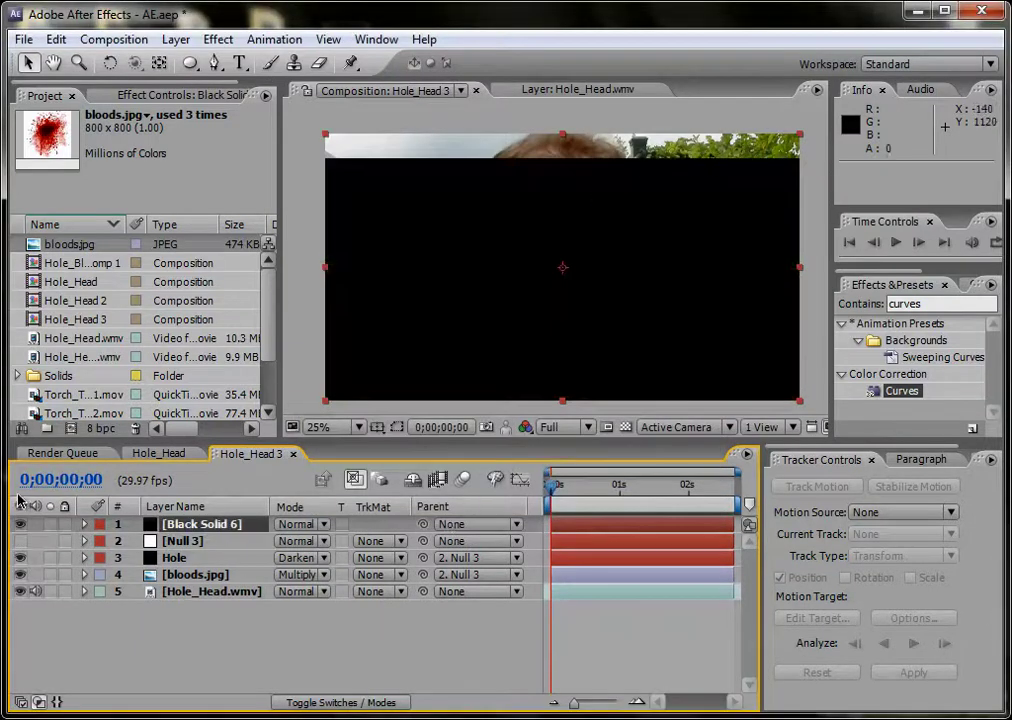
- Search the effects for "vector" and apply Vector Paint to the new black solid
left_click(200, 526)
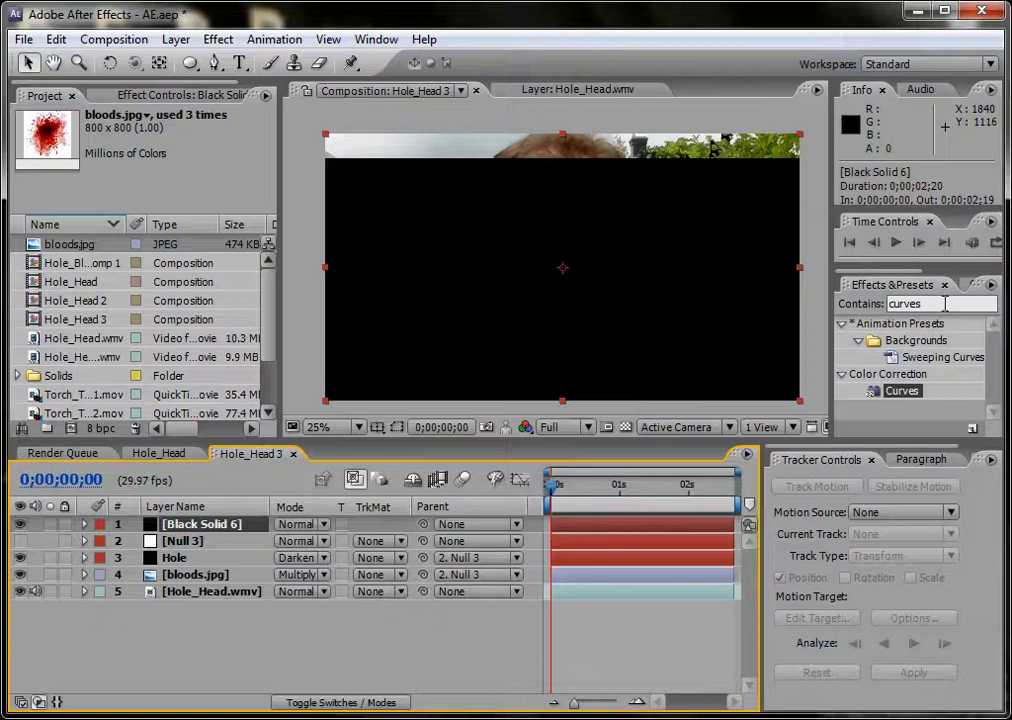
left_click(945, 304)
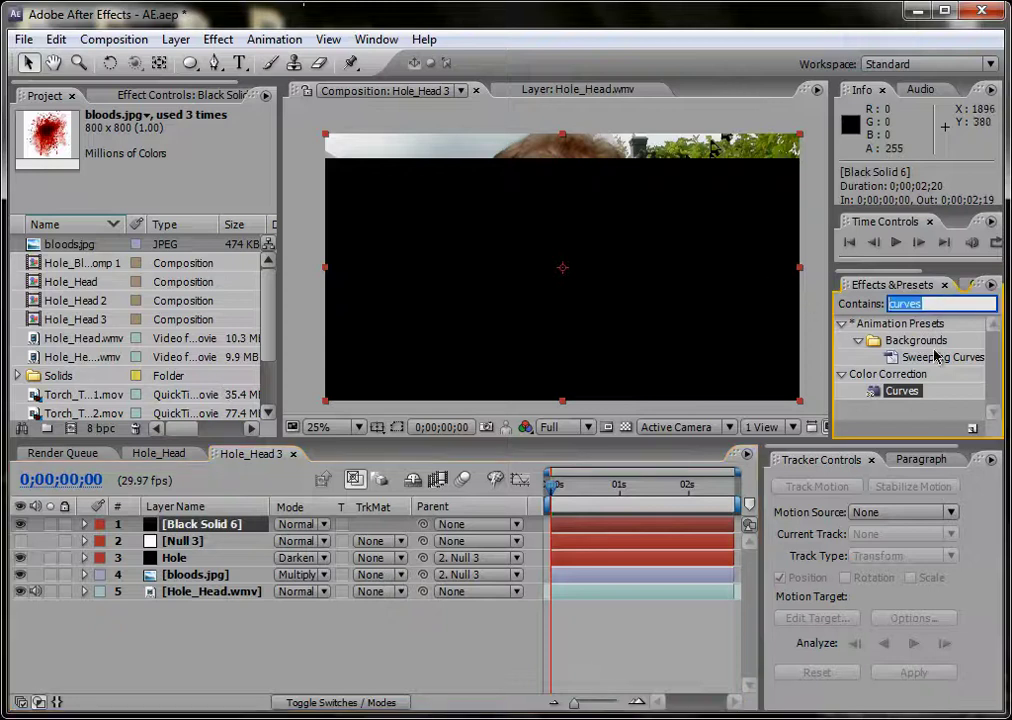
left_click(389, 39)
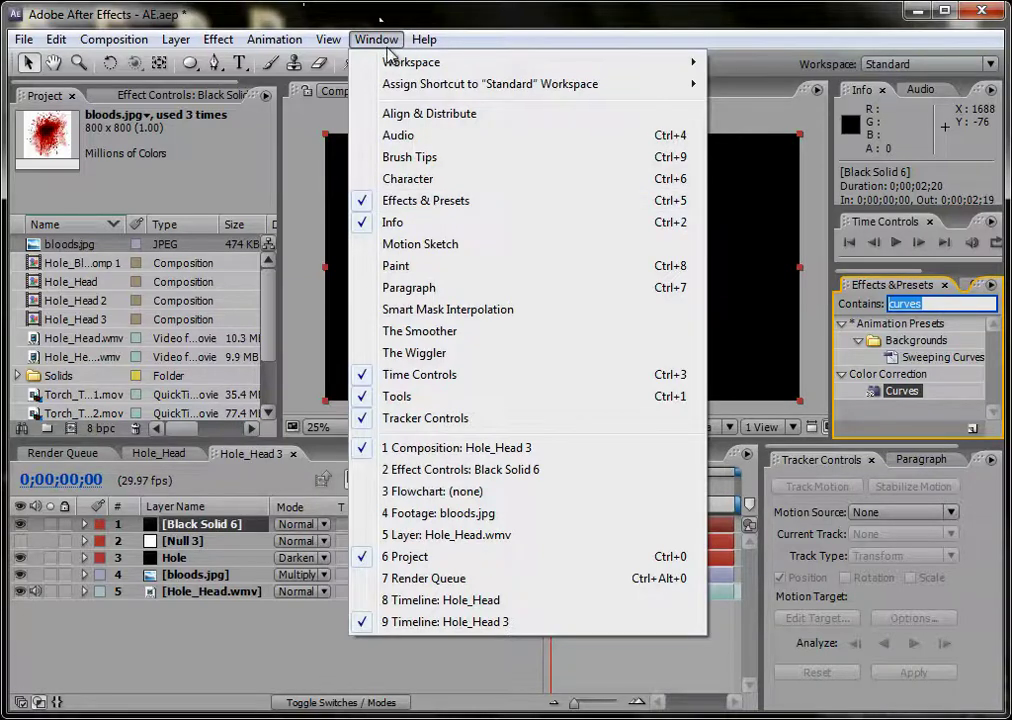
left_click(310, 42)
left_click(962, 305)
double_click(962, 305)
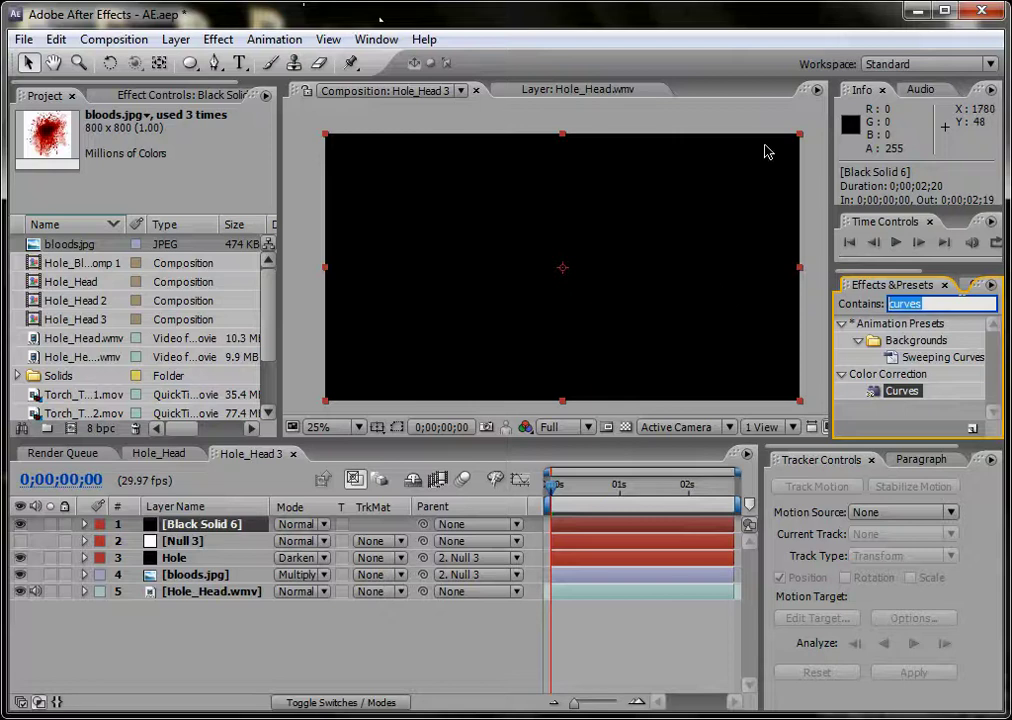
type("vector")
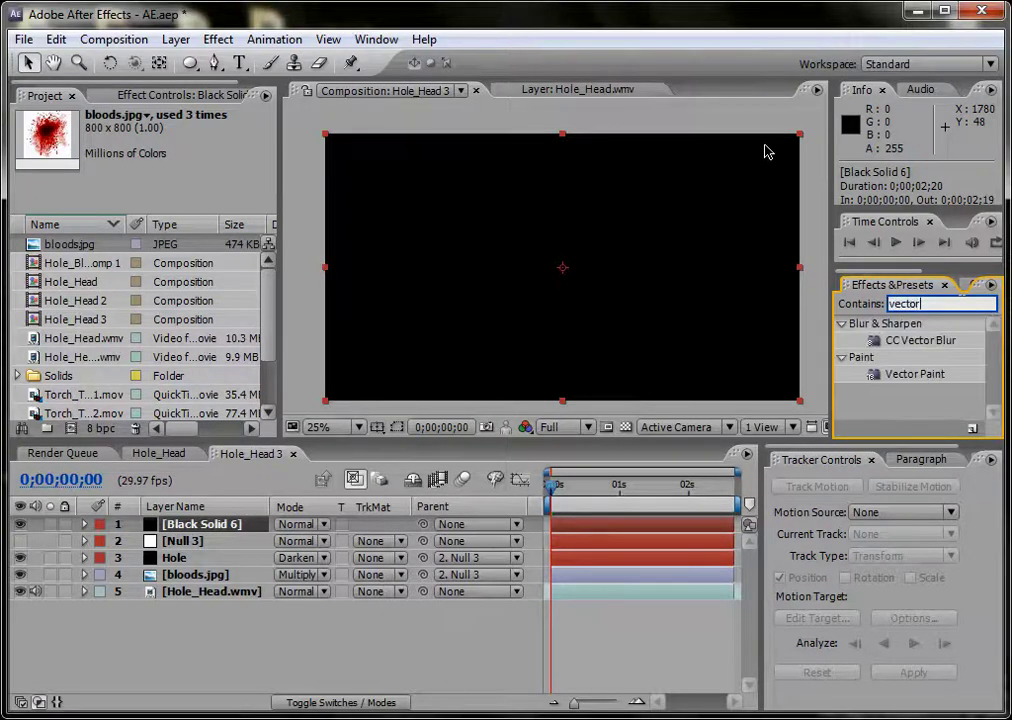
left_click(918, 376)
mouse_move(923, 382)
left_mouse_down()
mouse_move(150, 556)
mouse_move(214, 528)
left_mouse_up()
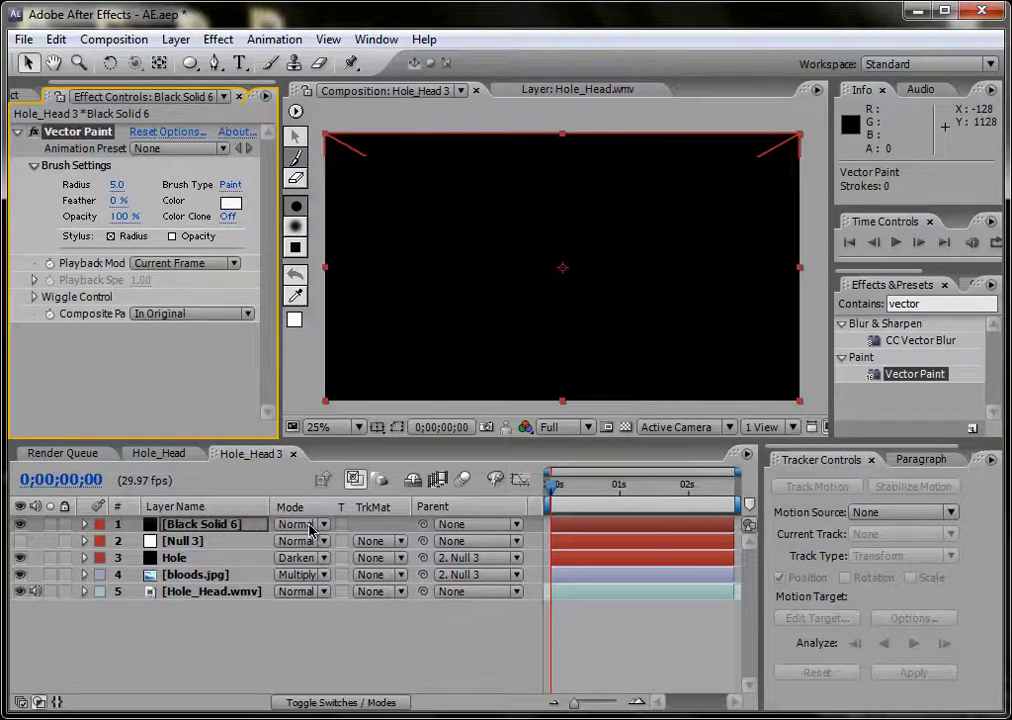
- Set the new black solid's blending mode to Screen and move the layer directly beneath Null 3
left_click(312, 525)
left_click(302, 330)
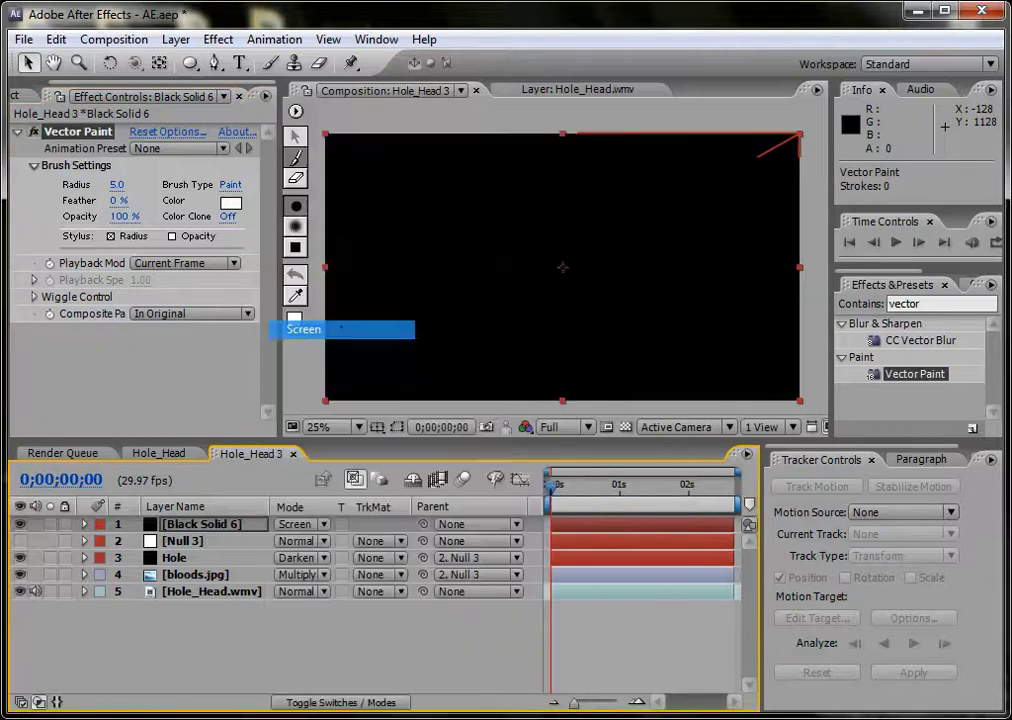
left_click_drag(550, 231, 538, 278)
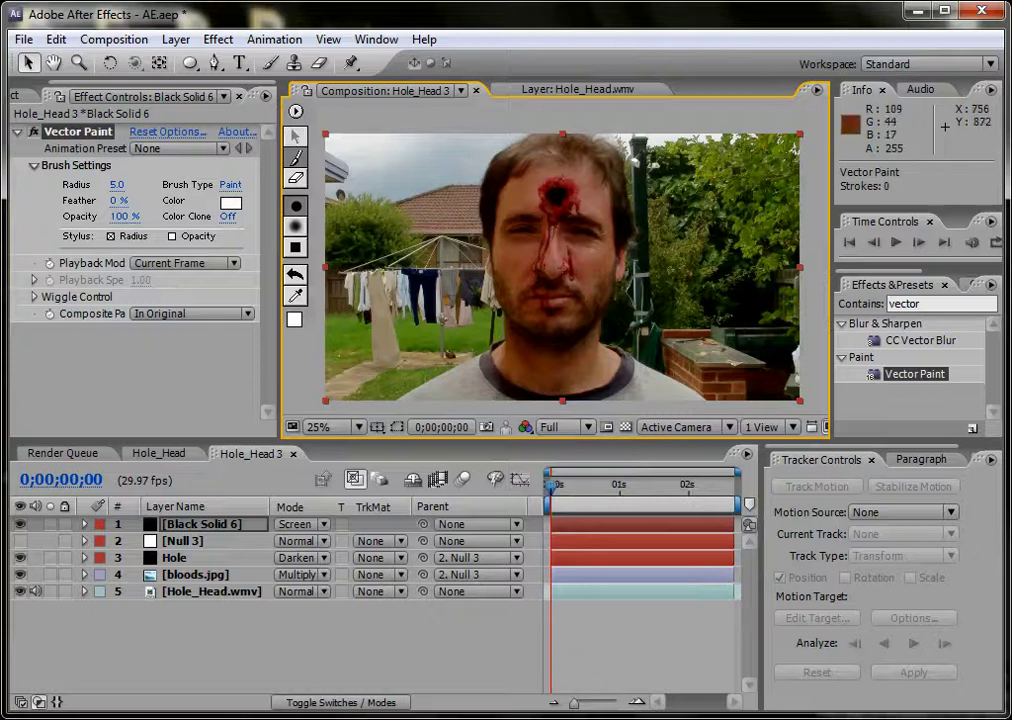
left_click_drag(226, 530, 205, 548)
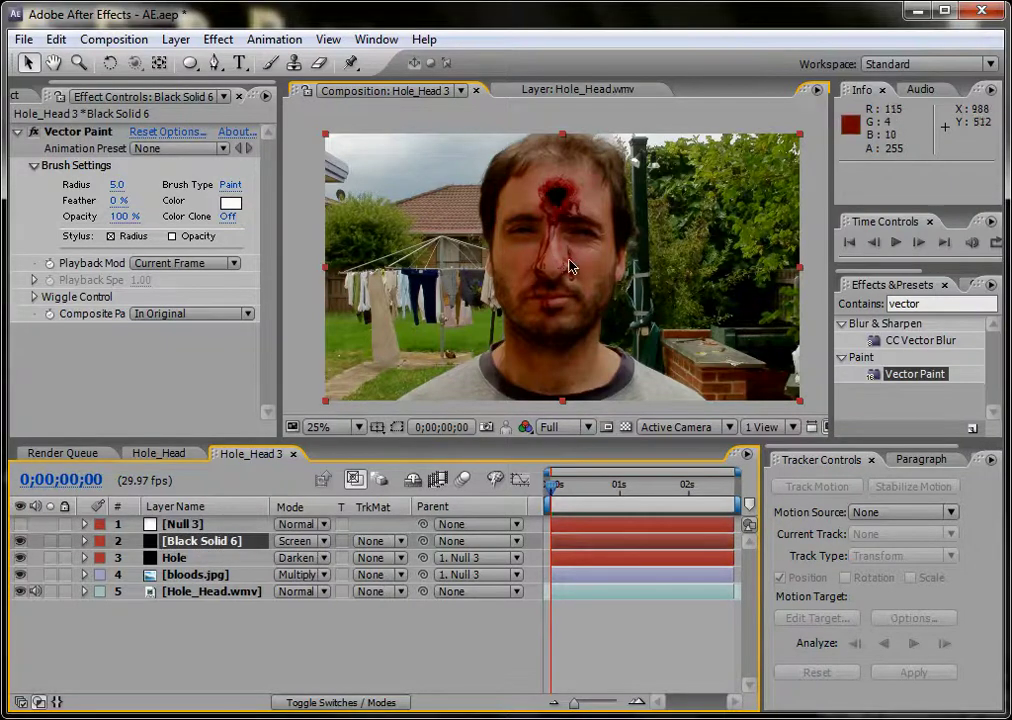
- Set the Vector Paint brush of the new black solid to the soft Air type with a dark red colour
scroll(566, 258, "up", 4)
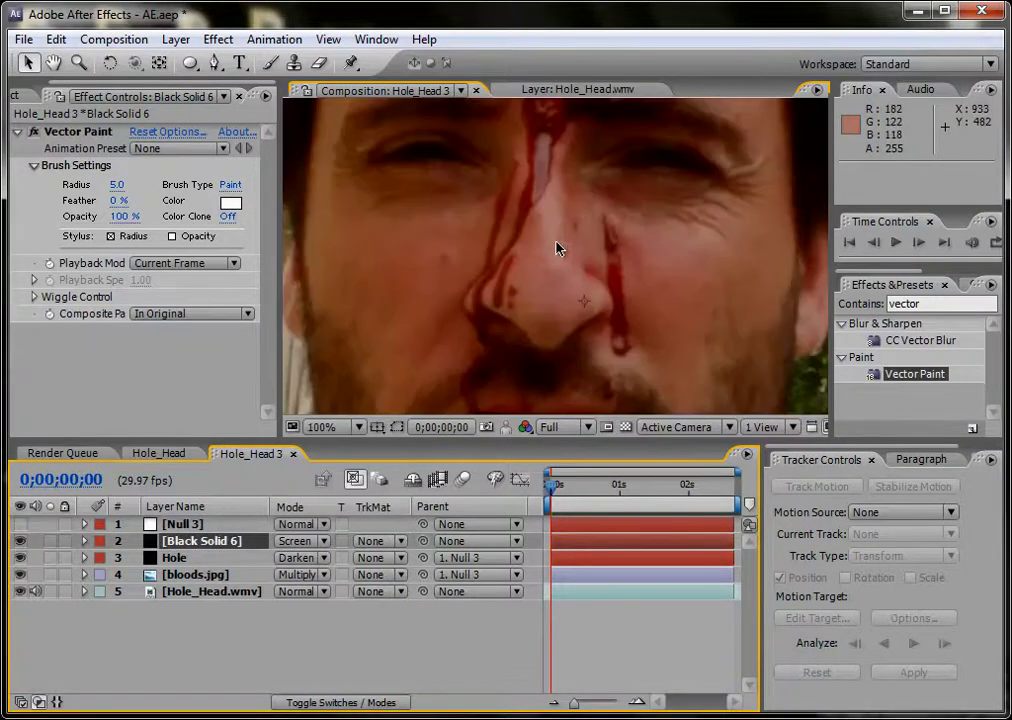
key("space")
left_click_drag(578, 172, 503, 394)
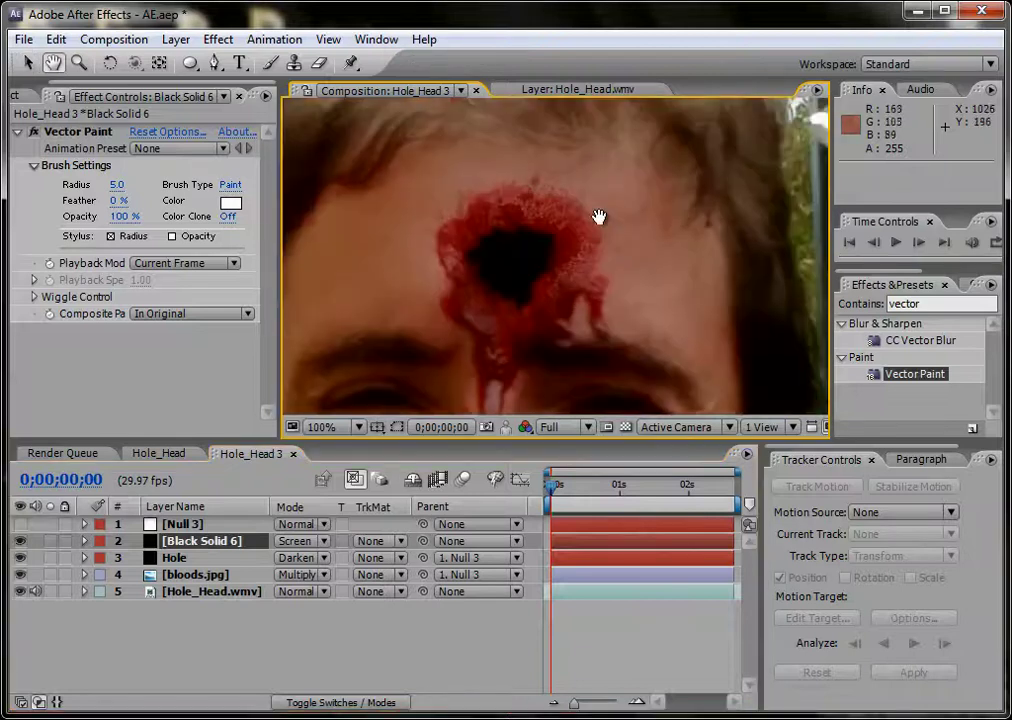
scroll(594, 219, "up", 1)
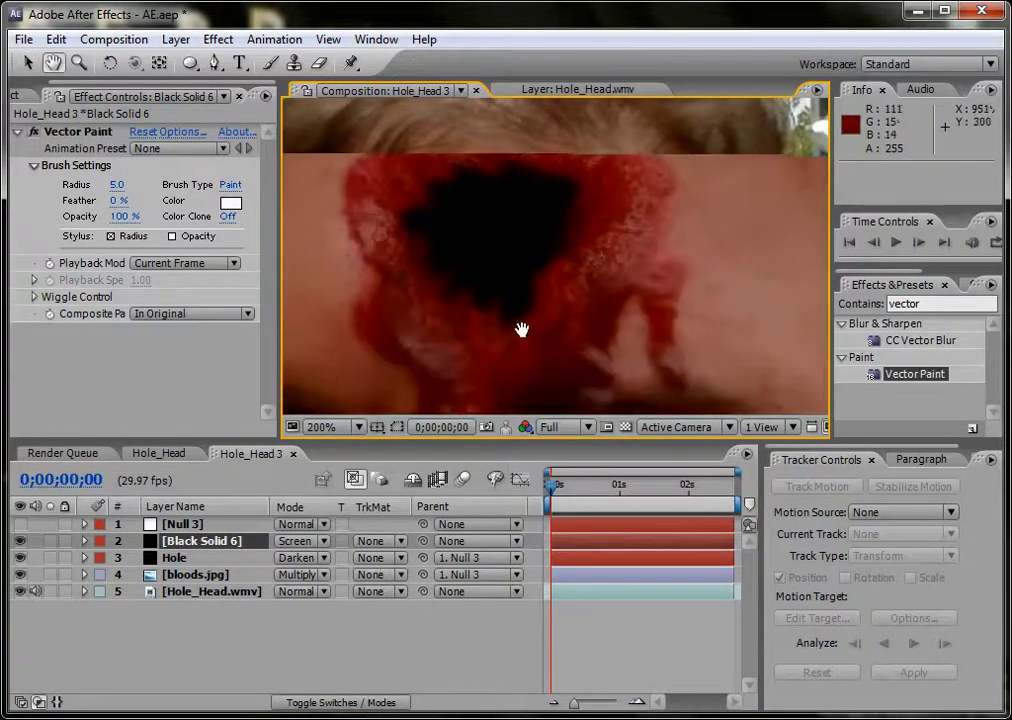
left_click_drag(520, 330, 542, 343)
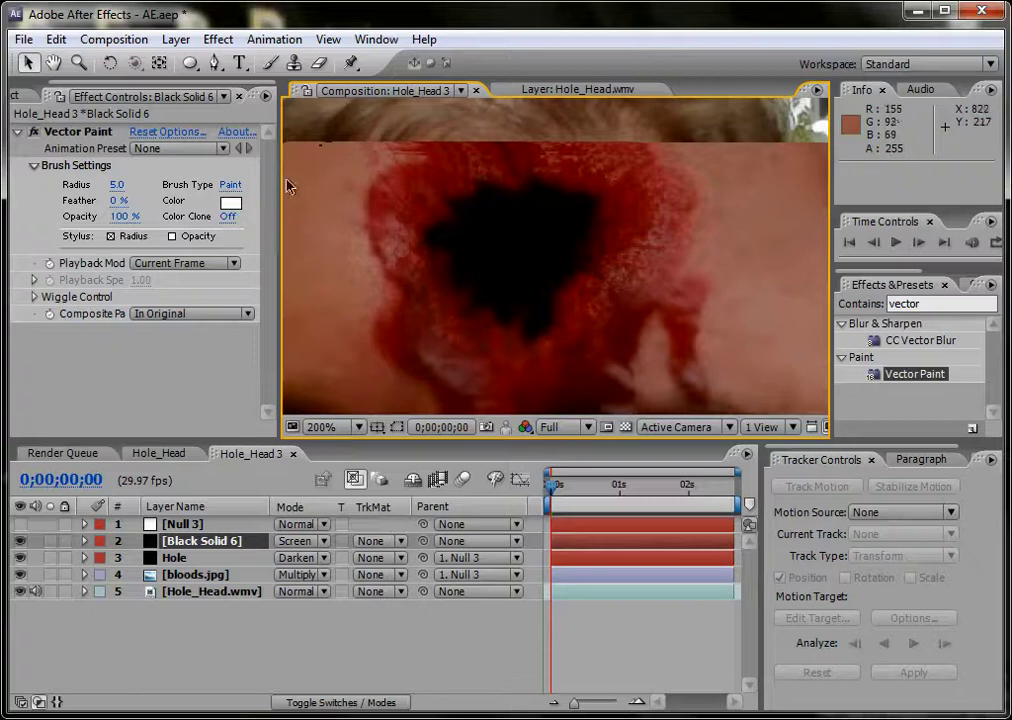
left_click_drag(283, 180, 316, 178)
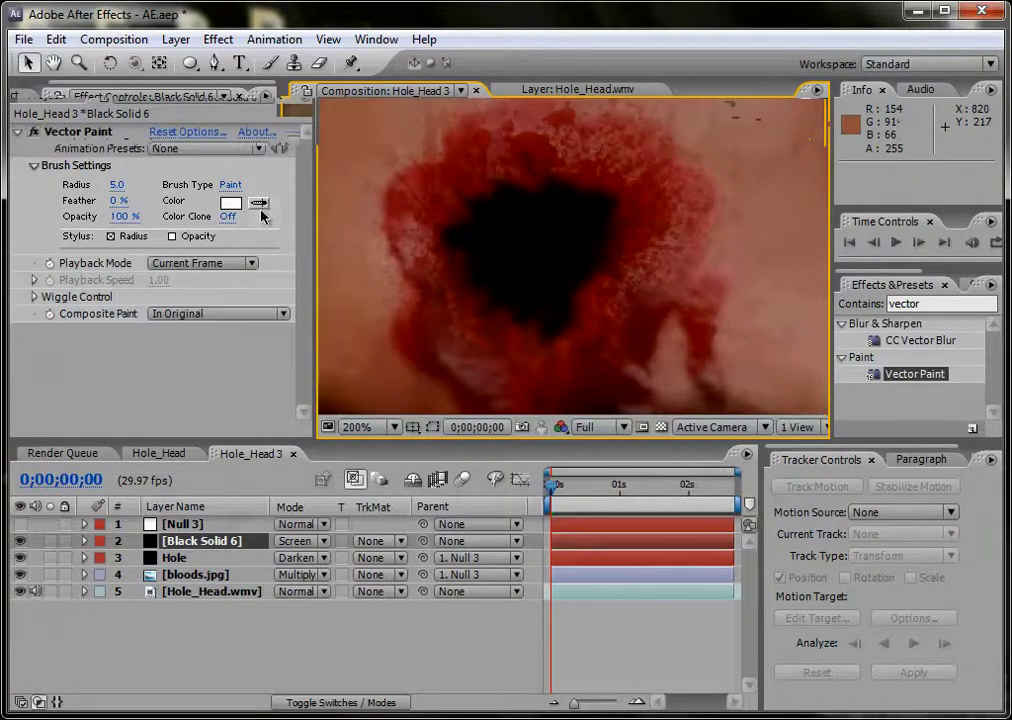
left_click(72, 131)
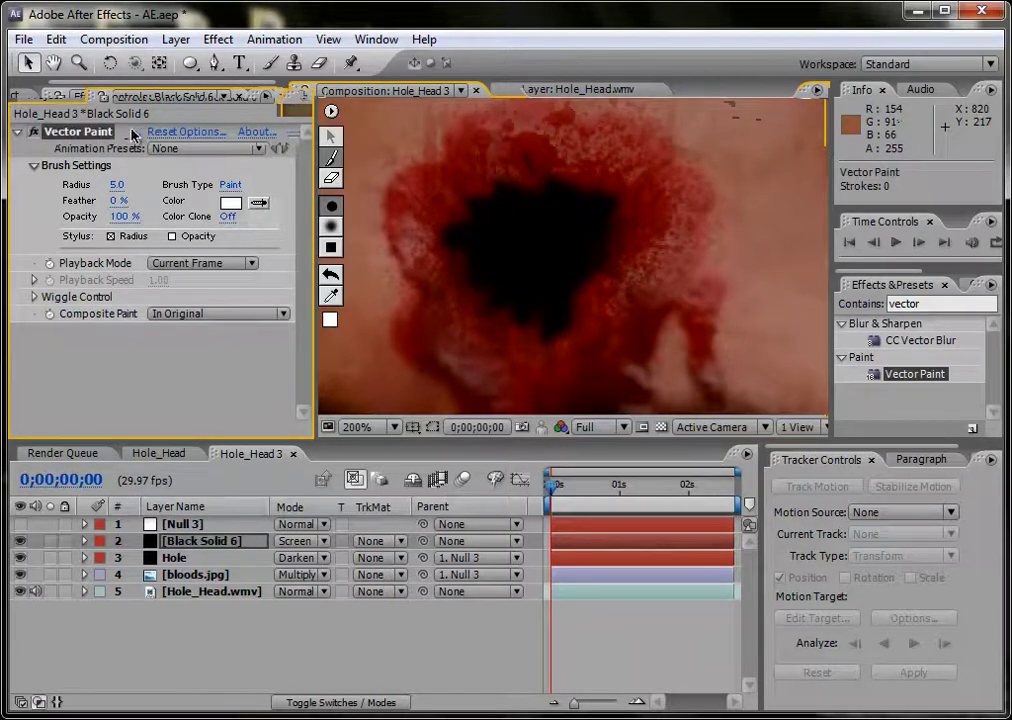
left_click(222, 541)
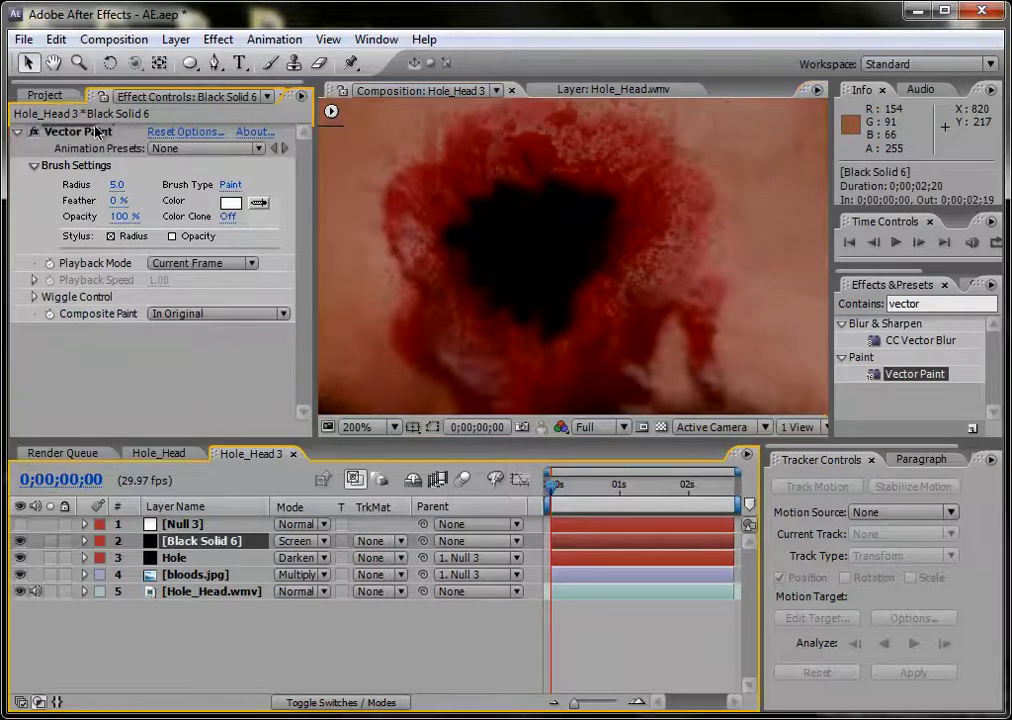
left_click(97, 132)
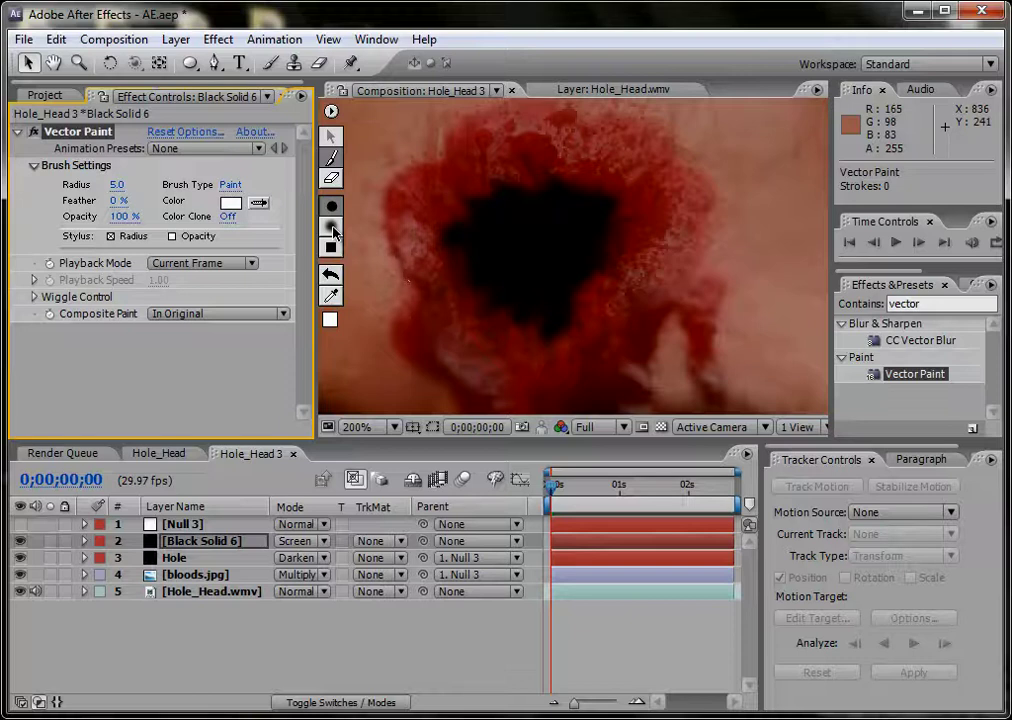
left_click(330, 320)
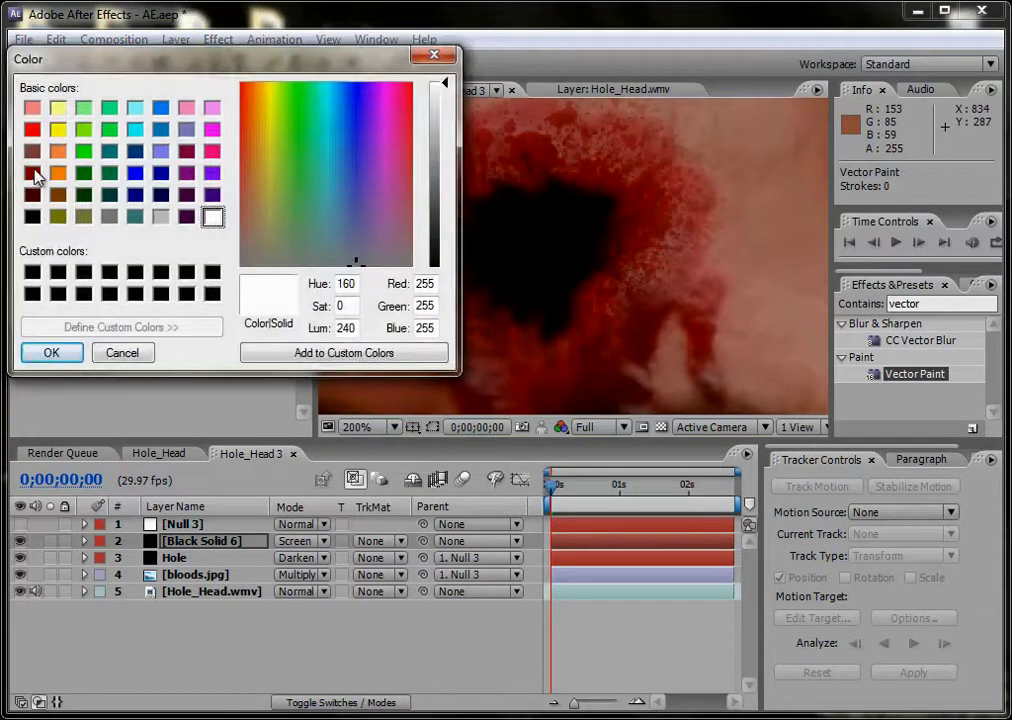
left_click(34, 174)
left_click(50, 352)
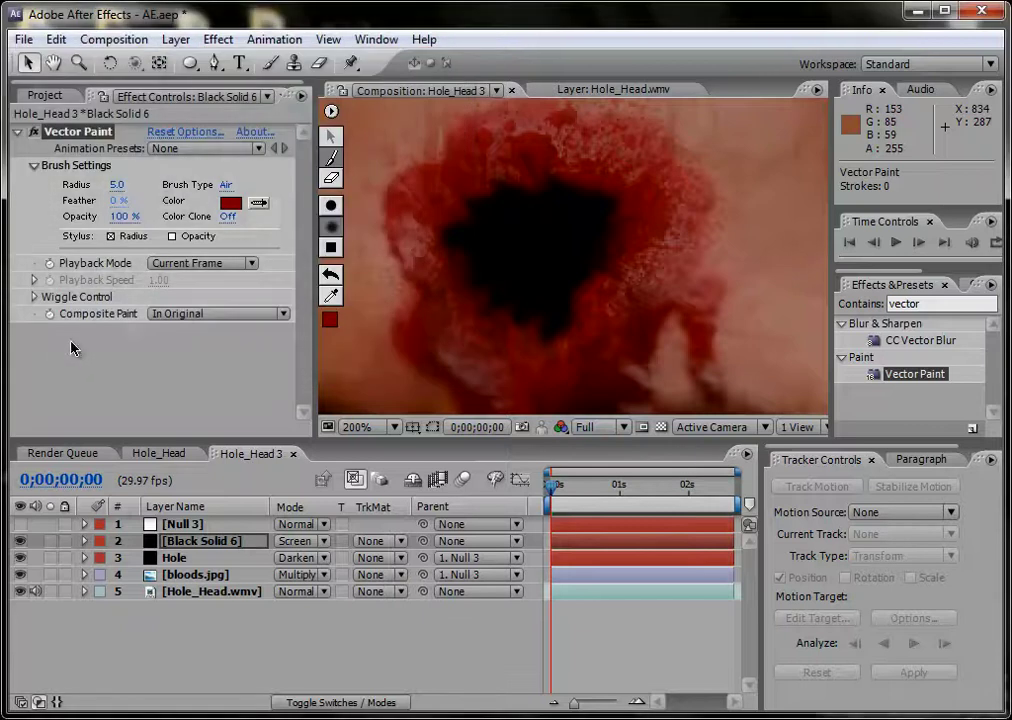
- Paint a dark red airbrush stroke along the jagged edge all around the black bullet hole
left_click(441, 243)
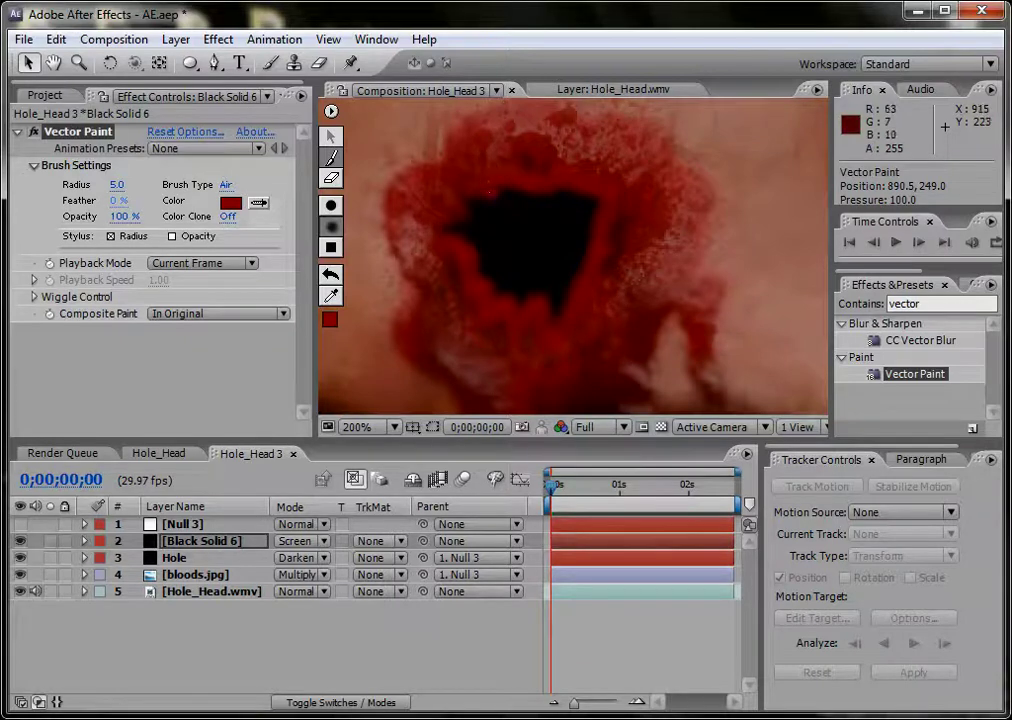
left_click_drag(545, 250, 475, 266)
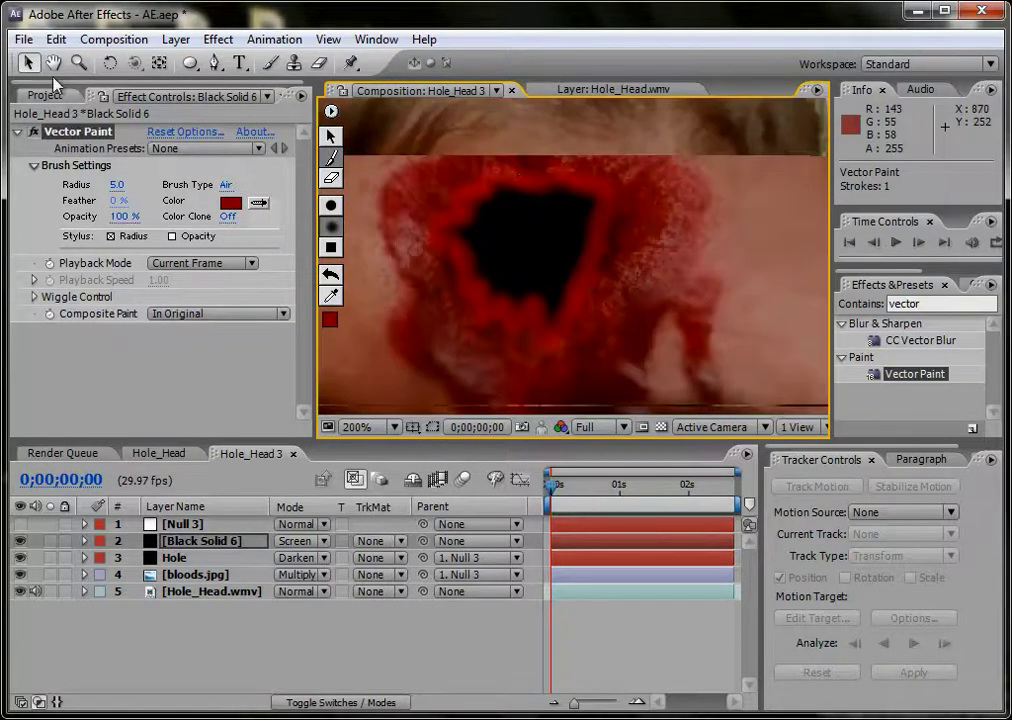
left_click(330, 662)
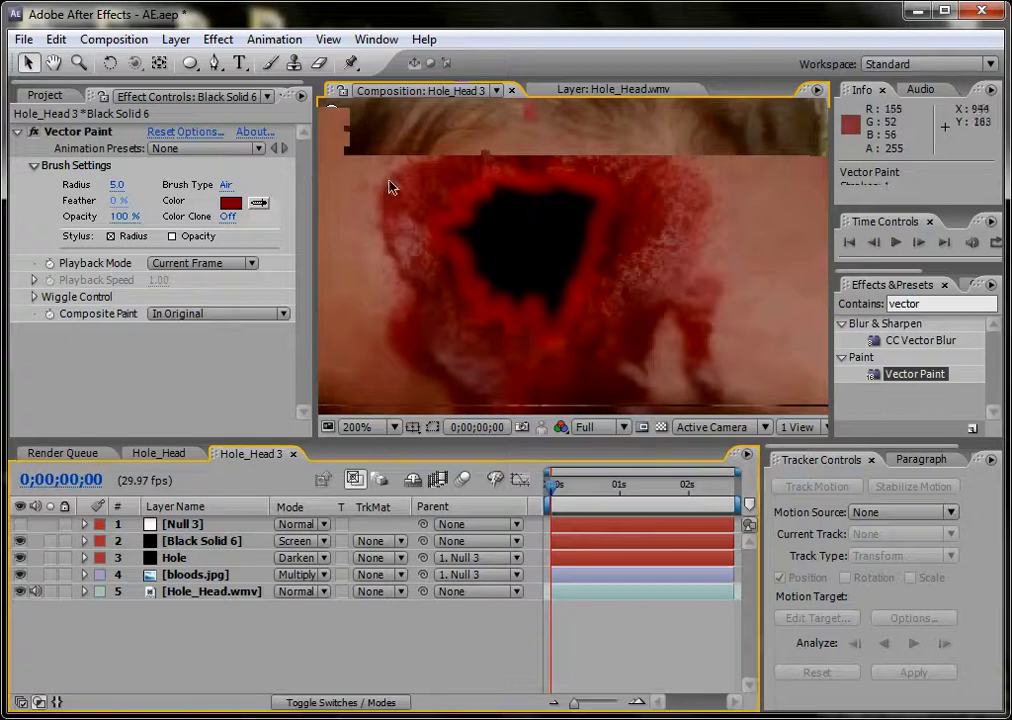
key("comma")
key("comma")
key("period")
key("period")
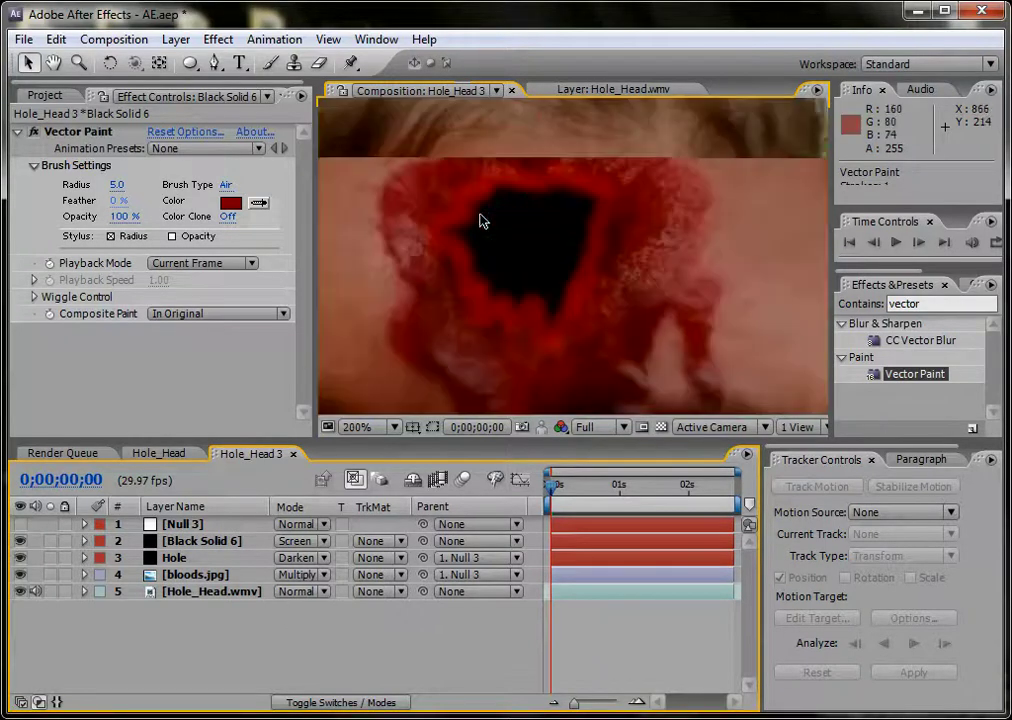
- Rename the painted black solid layer as Blood_Hole
left_click(200, 541)
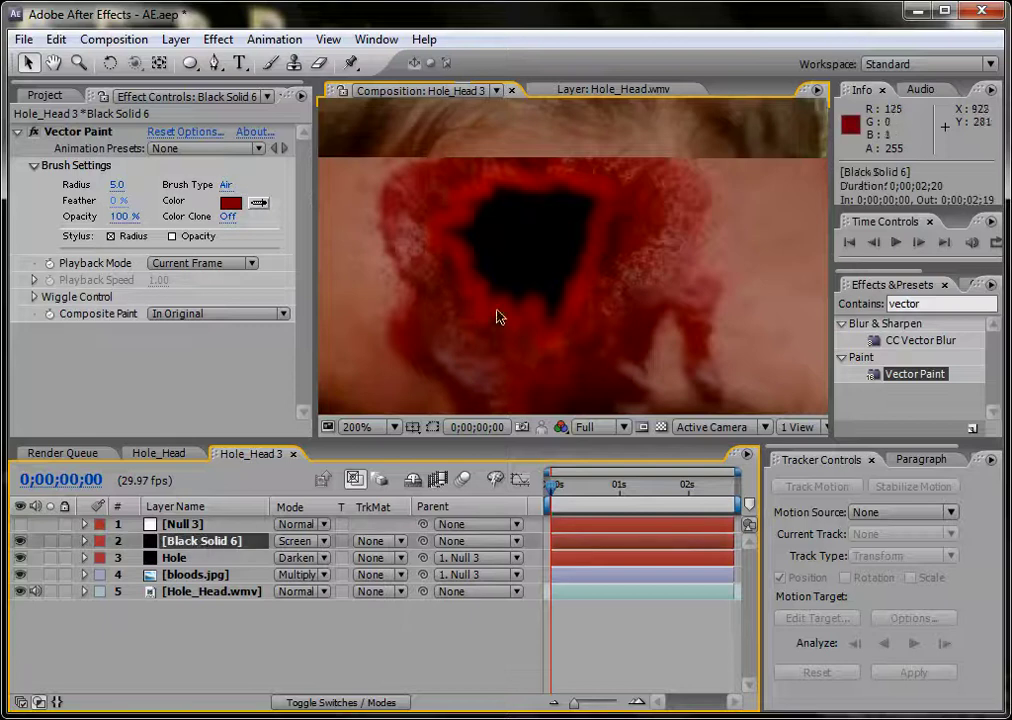
type("Blood_Hole")
key("Return")
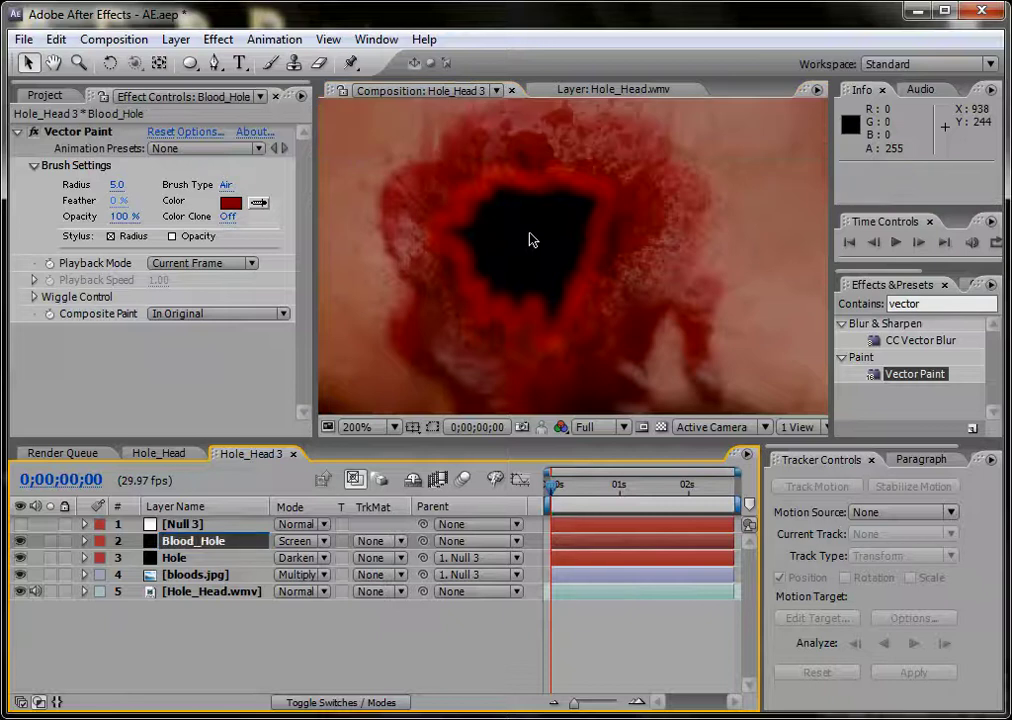
left_click(263, 650)
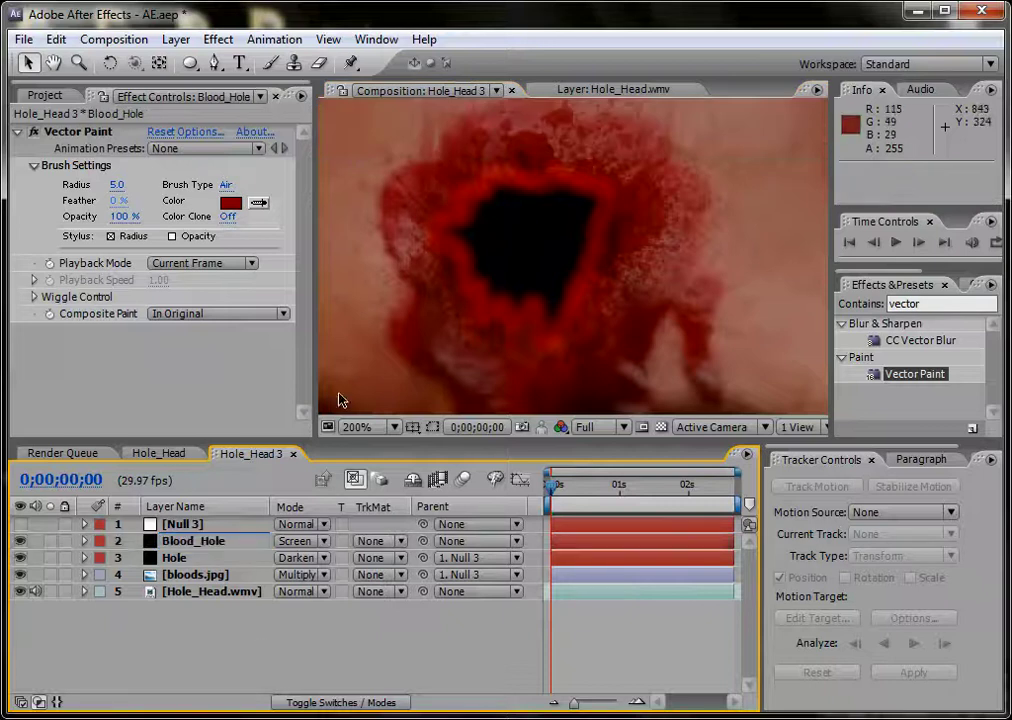
- Set the Blood_Hole layer's blending mode to Darken
left_click(190, 541)
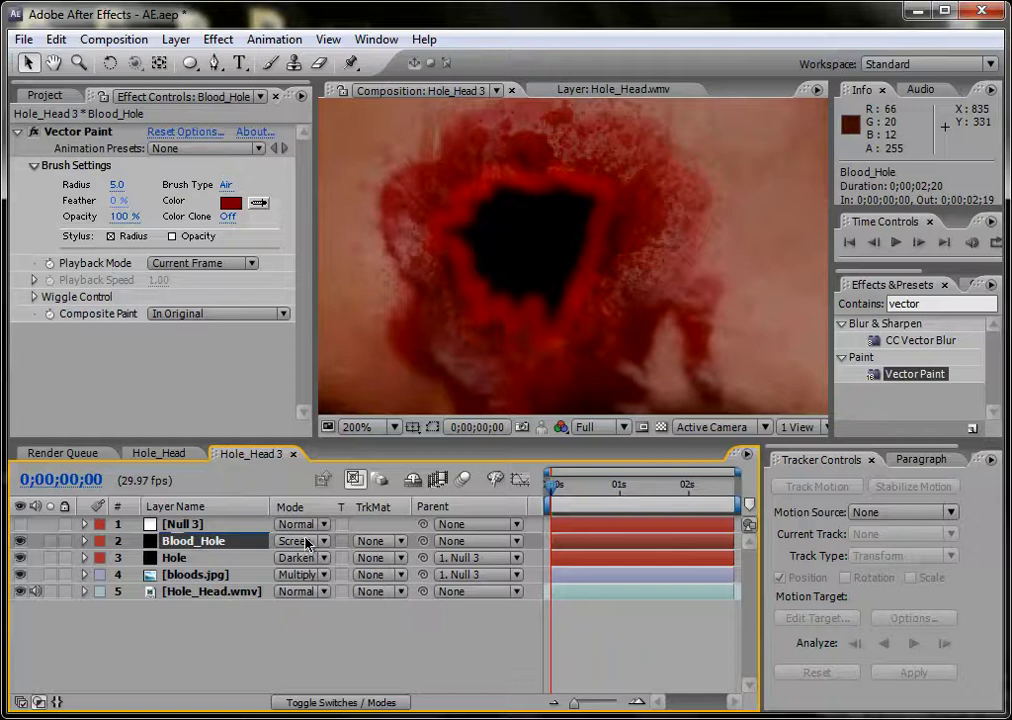
left_click(307, 543)
left_click(347, 172)
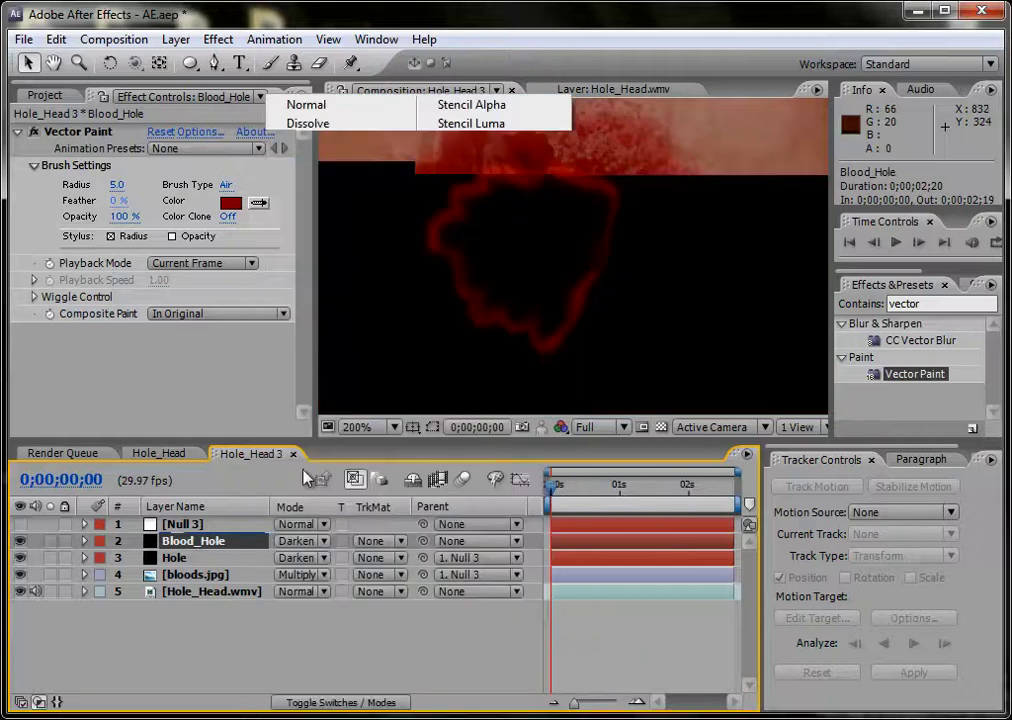
- Mask the Blood_Hole layer with a closed outline drawn just outside the red painted rim, and hide the mask outline
scroll(556, 226, "down", 4)
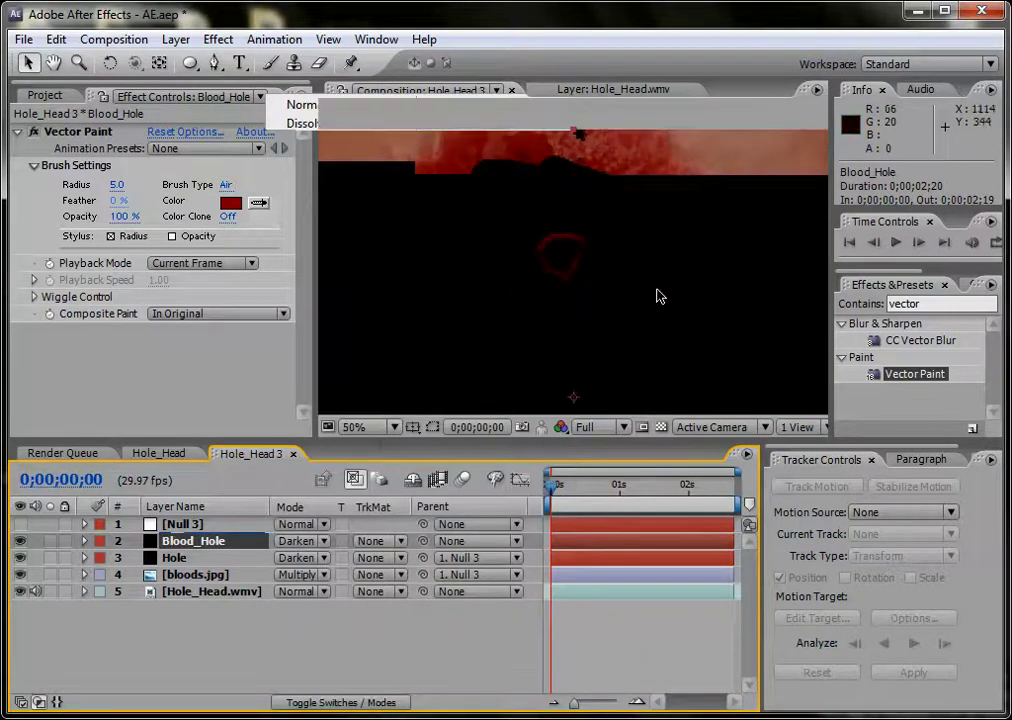
scroll(657, 296, "up", 2)
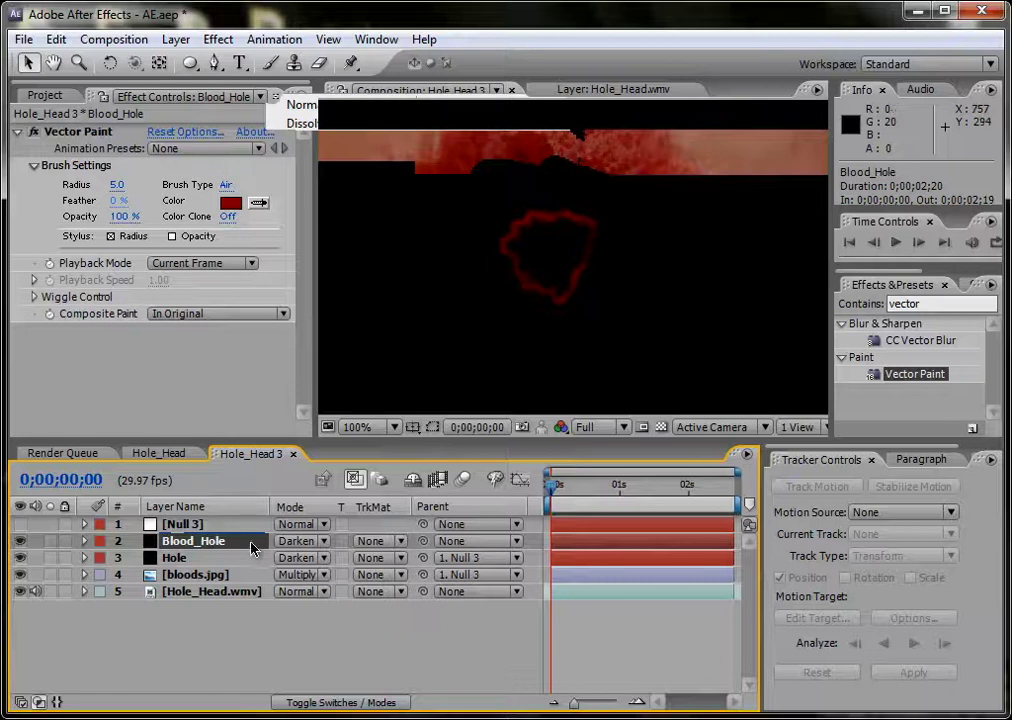
left_click(213, 63)
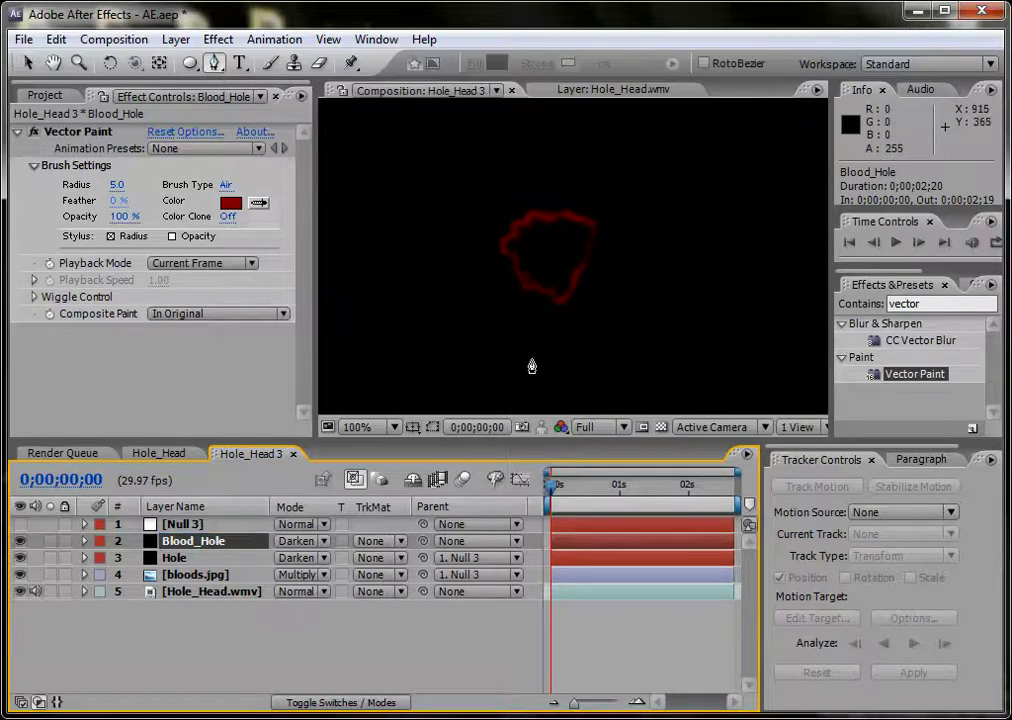
left_click(500, 262)
left_click(512, 287)
left_click(534, 304)
left_click(557, 315)
left_click(578, 297)
left_click(597, 258)
left_click(595, 215)
left_click(541, 208)
left_click_drag(503, 224, 496, 236)
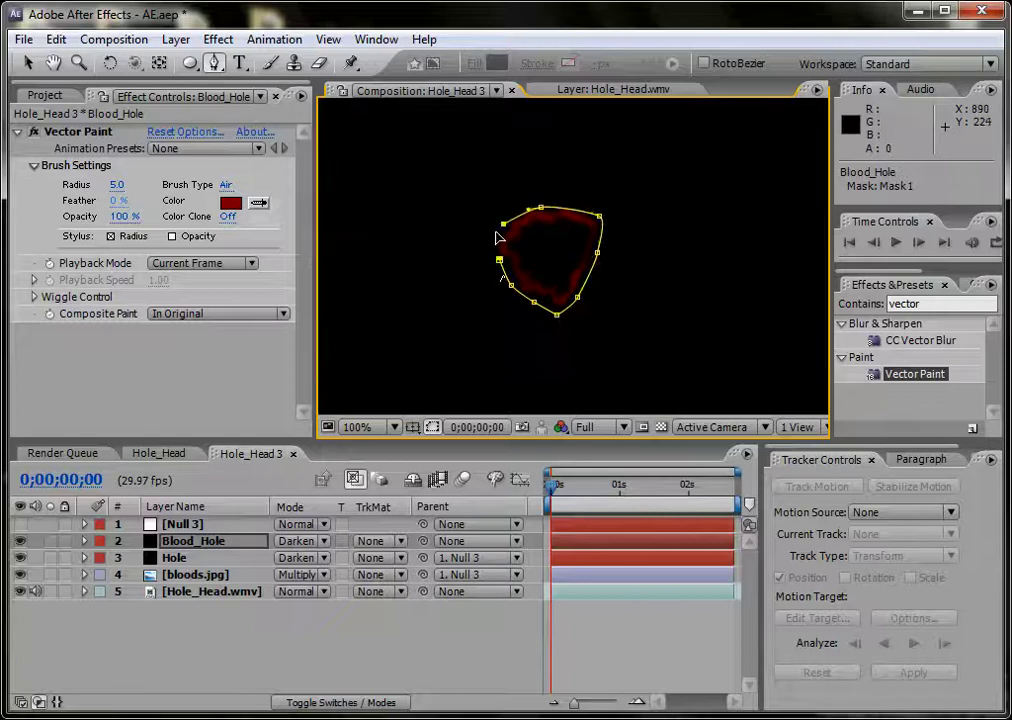
left_click(496, 258)
left_click(432, 427)
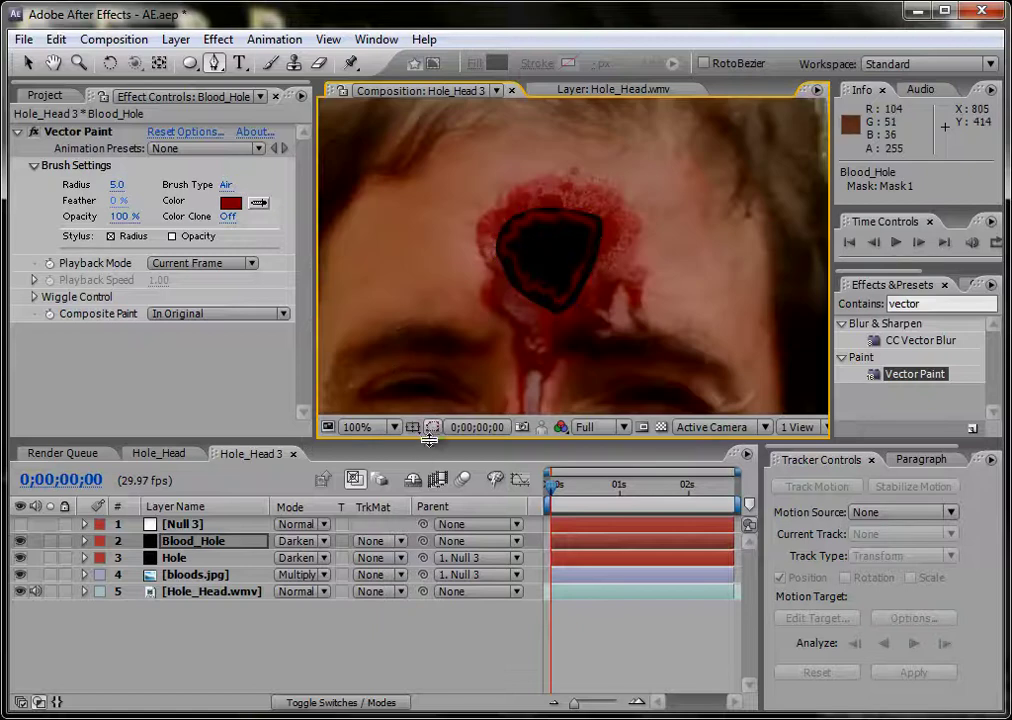
- Set the feather of the Blood_Hole layer's mask to 44 pixels and collapse the layer's properties
left_click(199, 543)
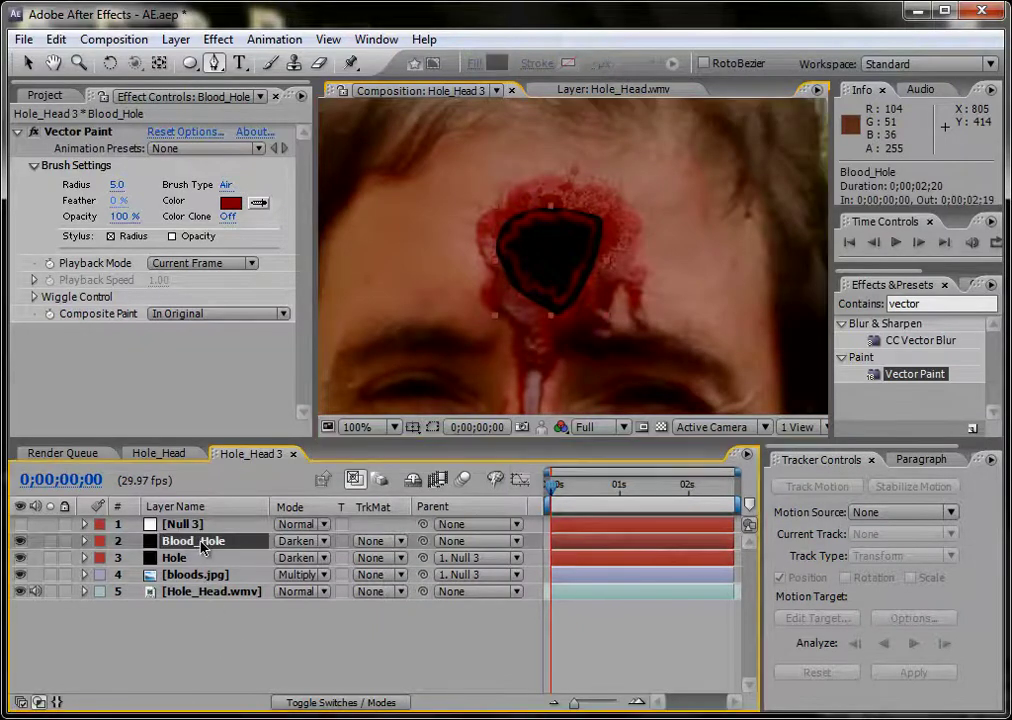
key("f")
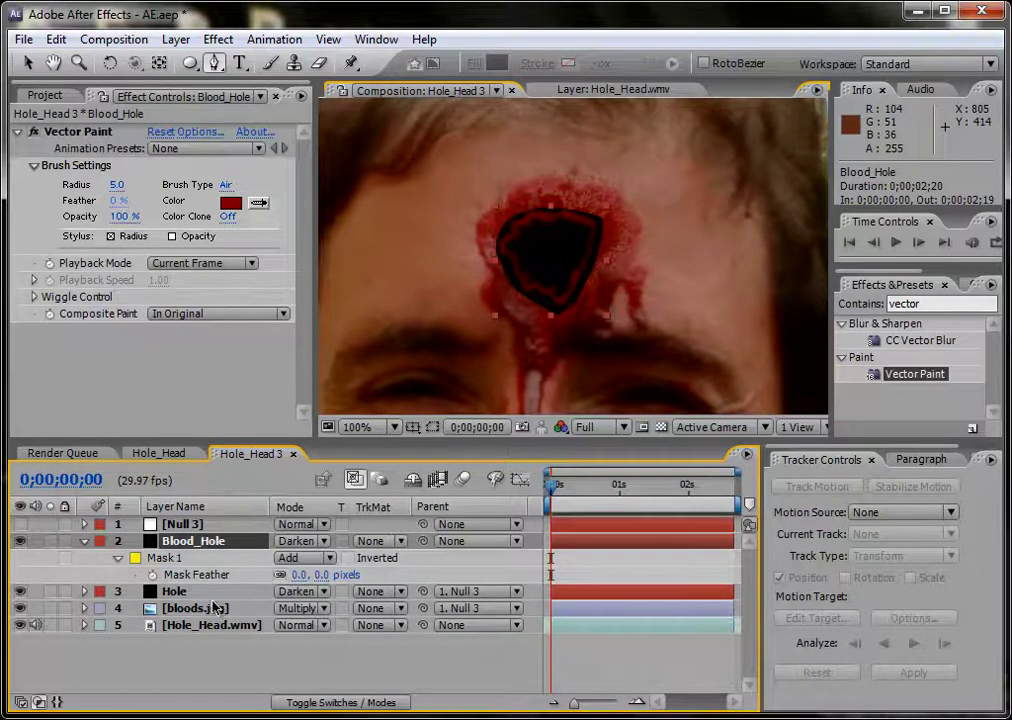
left_click_drag(297, 575, 330, 574)
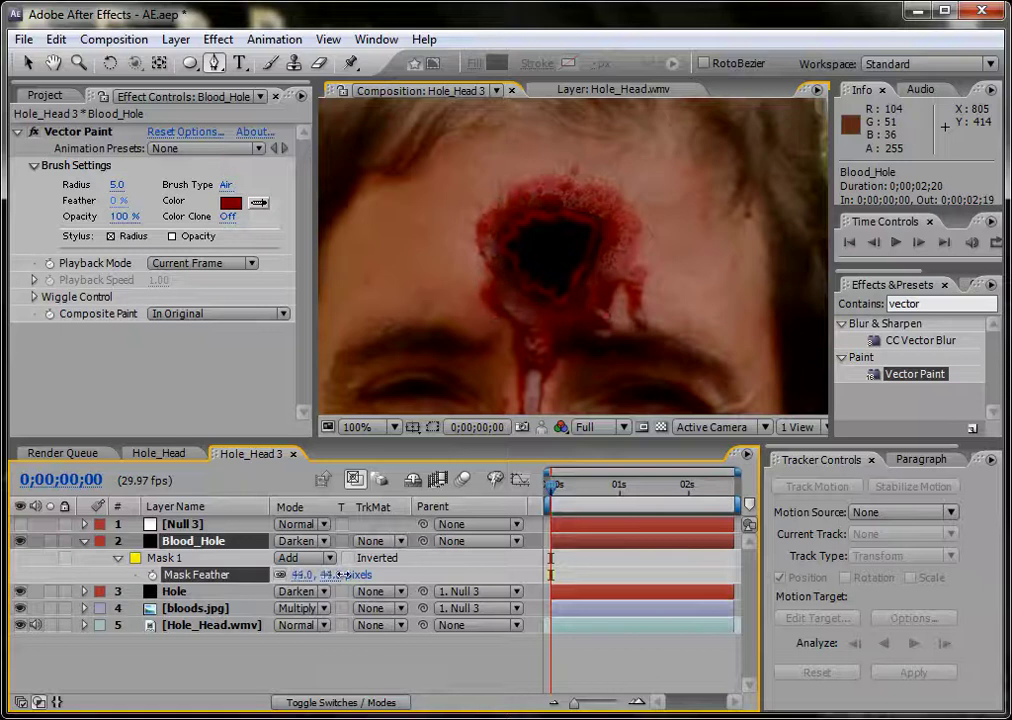
left_click(432, 427)
left_click(432, 427)
double_click(432, 427)
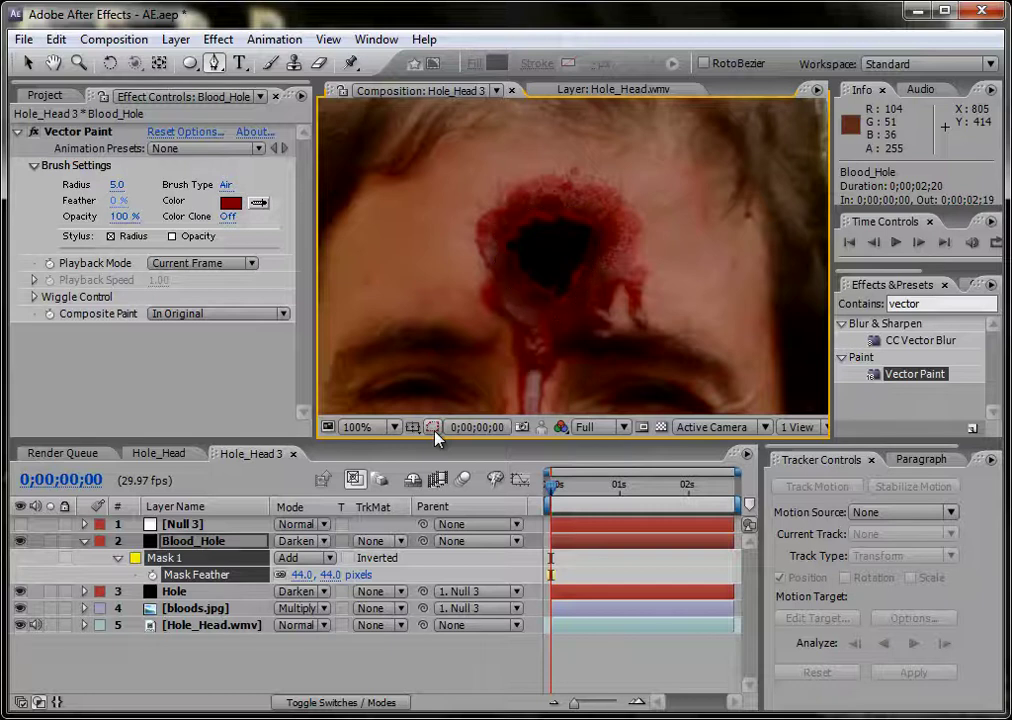
left_click(433, 427)
left_click(433, 427)
left_click(242, 547)
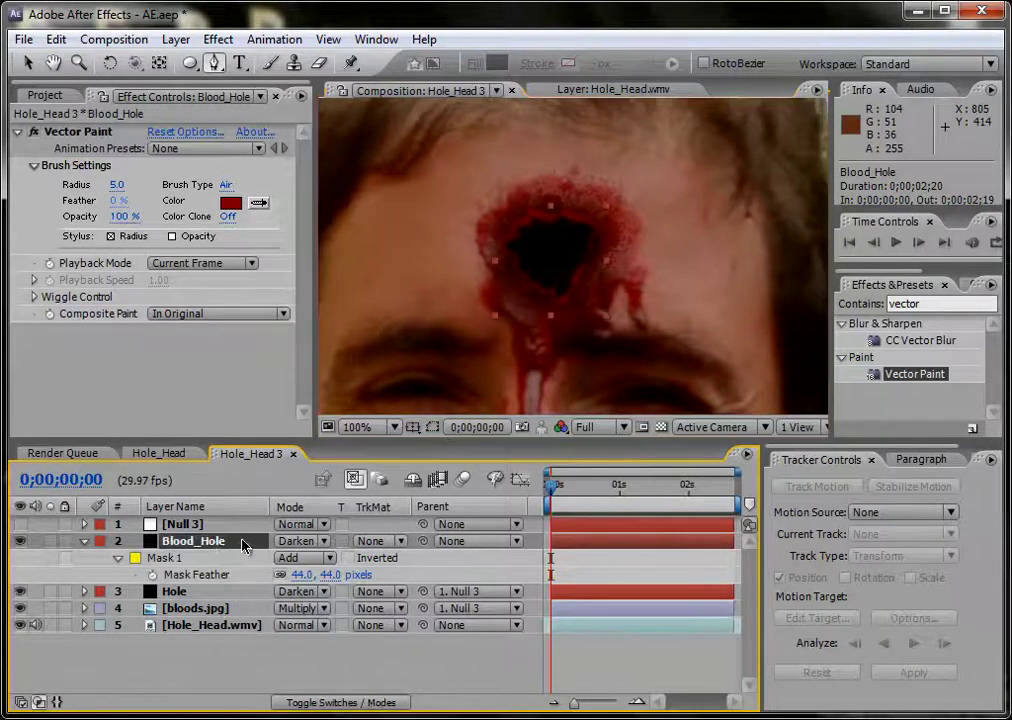
left_click(84, 541)
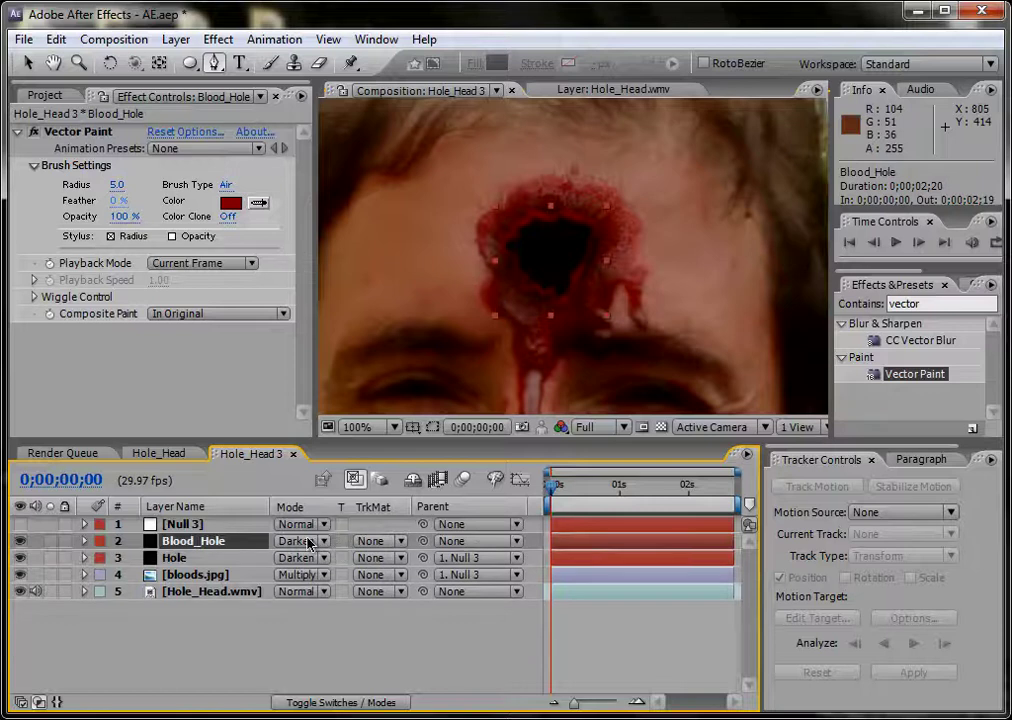
- Try the Multiply, Overlay and Soft Light blending modes on the Blood_Hole layer and inspect the wound up close
left_click(310, 543)
left_click(343, 191)
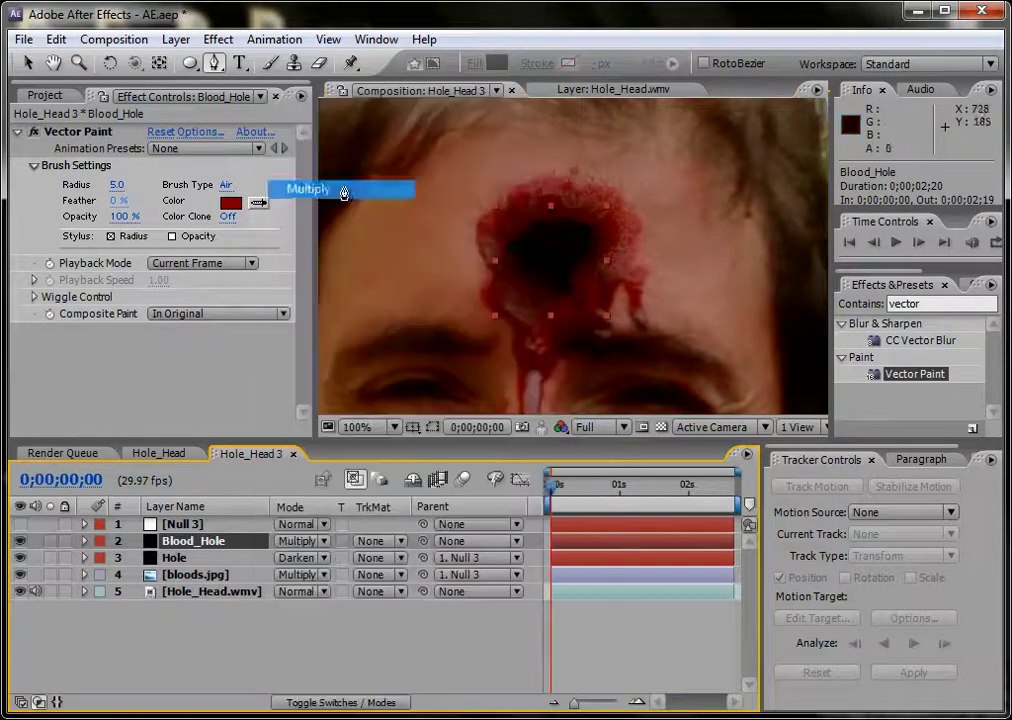
left_click(300, 541)
left_click(312, 432)
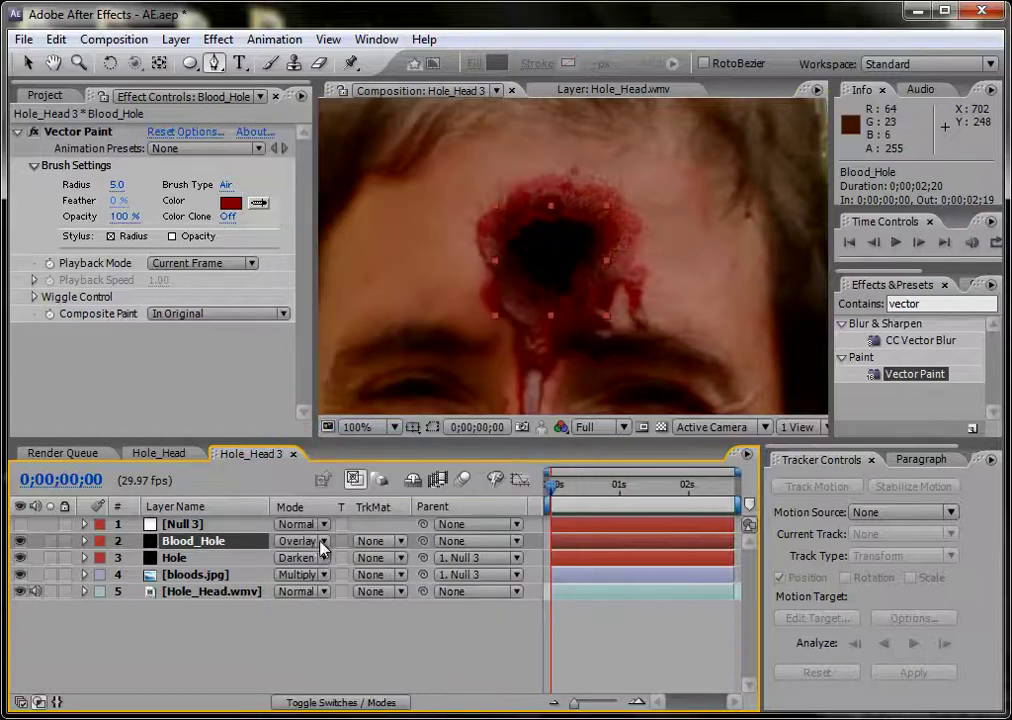
left_click(322, 546)
left_click(344, 451)
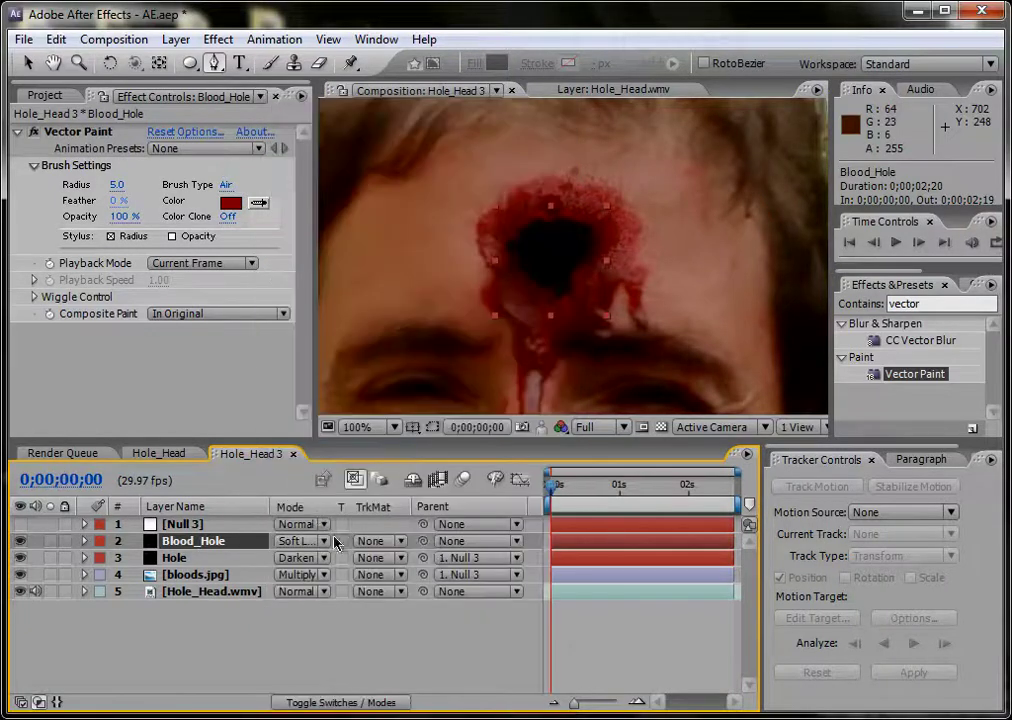
key("period")
key("period")
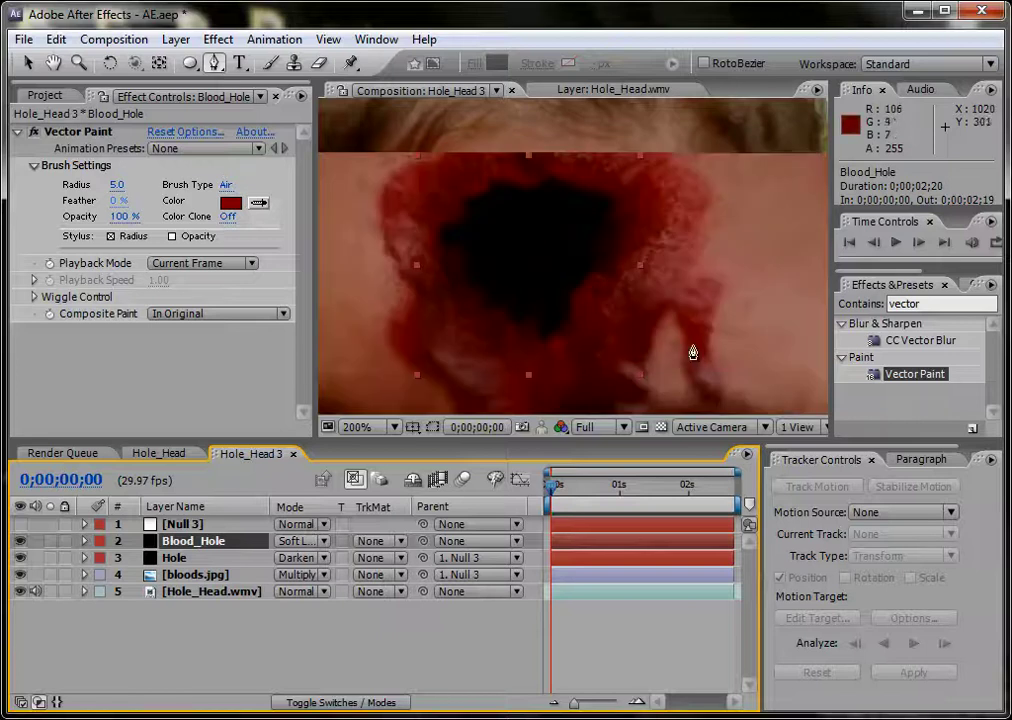
key("comma")
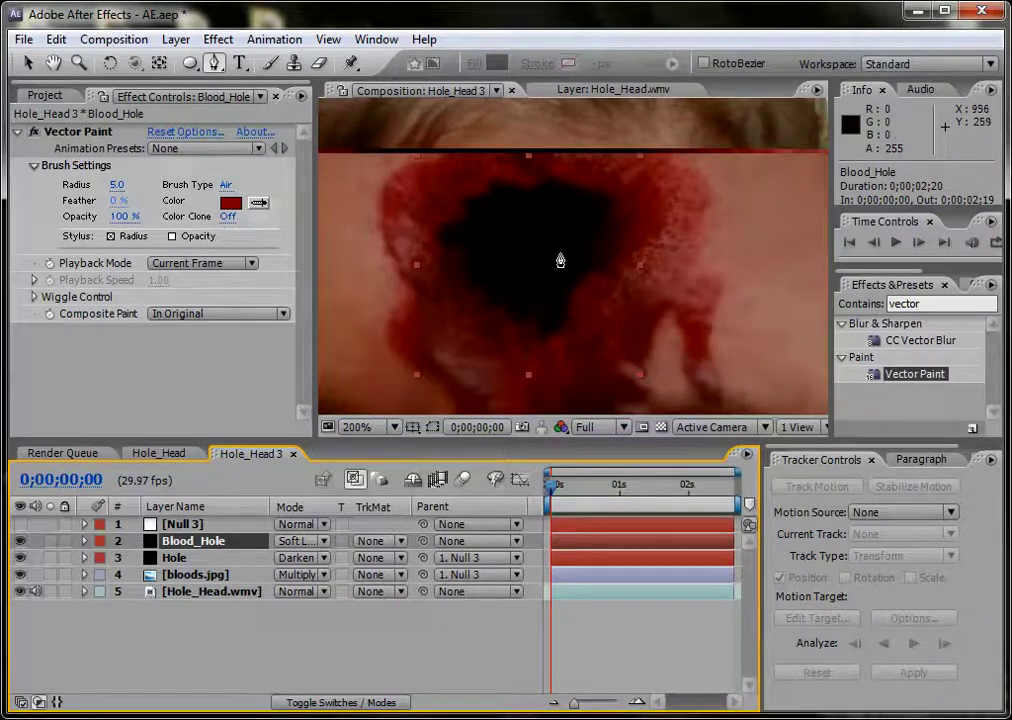
- Set the Blood_Hole layer's blending mode to Overlay
left_click(309, 545)
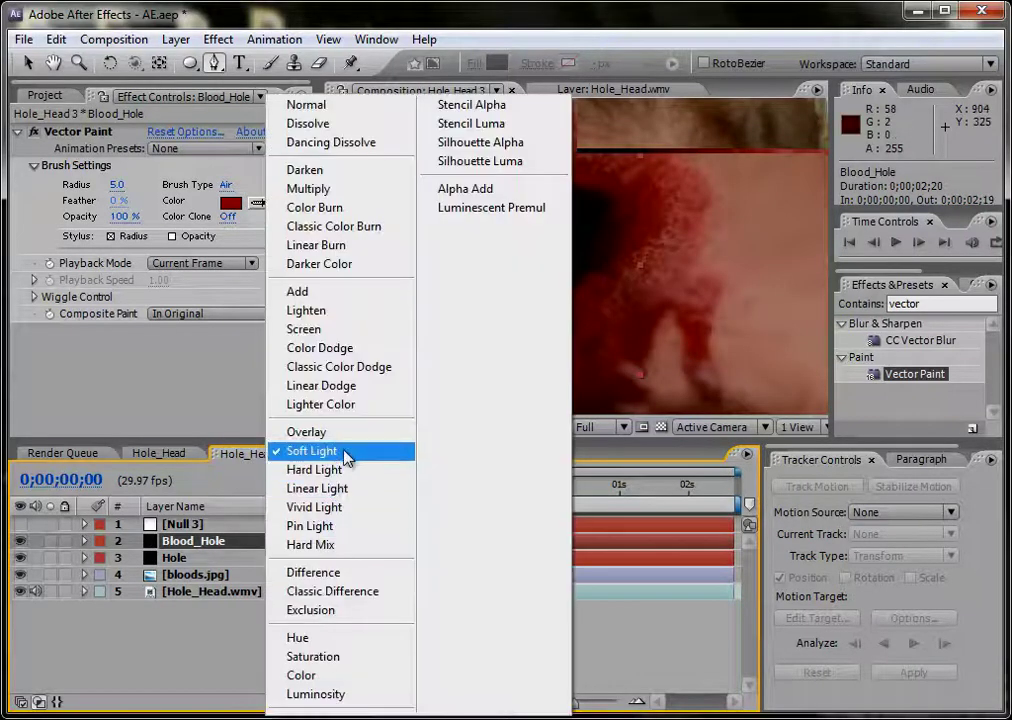
left_click(320, 430)
left_click(300, 541)
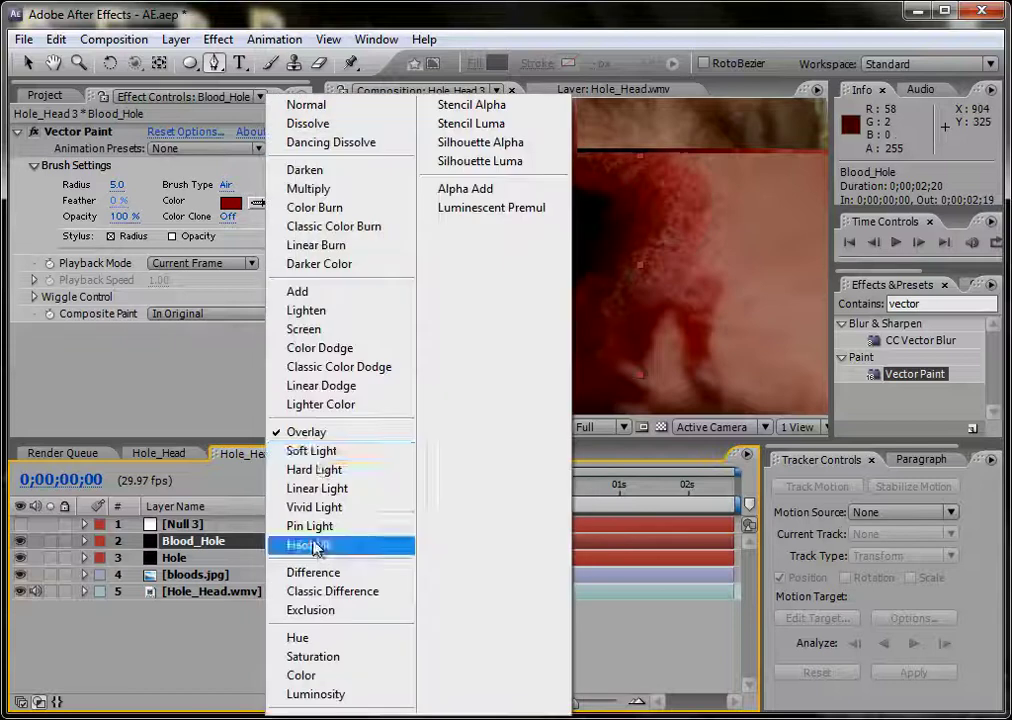